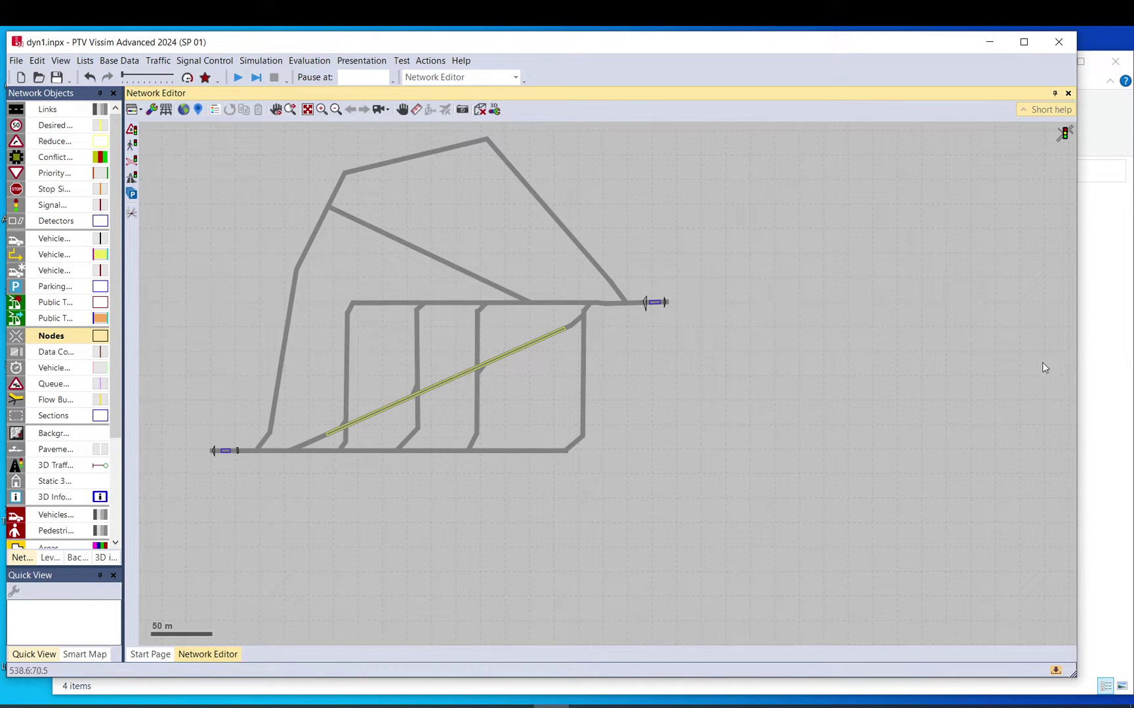
Review the Cost, Search, Choice and Convergence tabs of the dynamic assignment parameters and disable travel time on paths.
left_click(150, 61)
mouse_move(145, 130)
left_click(263, 134)
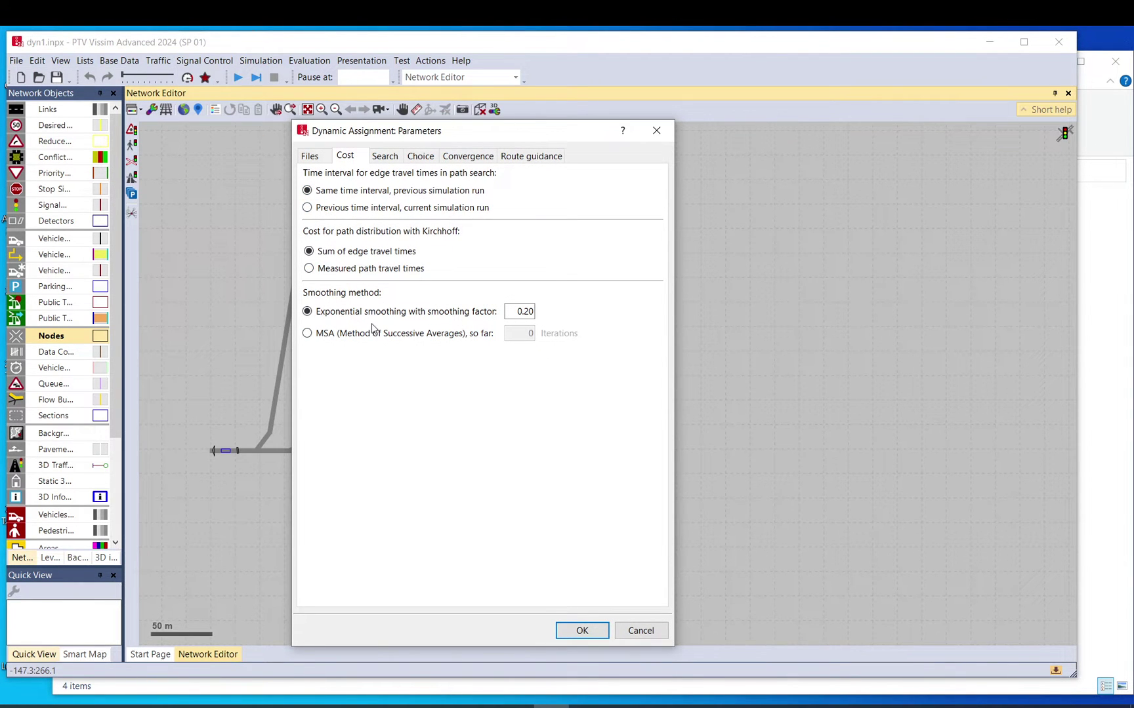
left_click(385, 157)
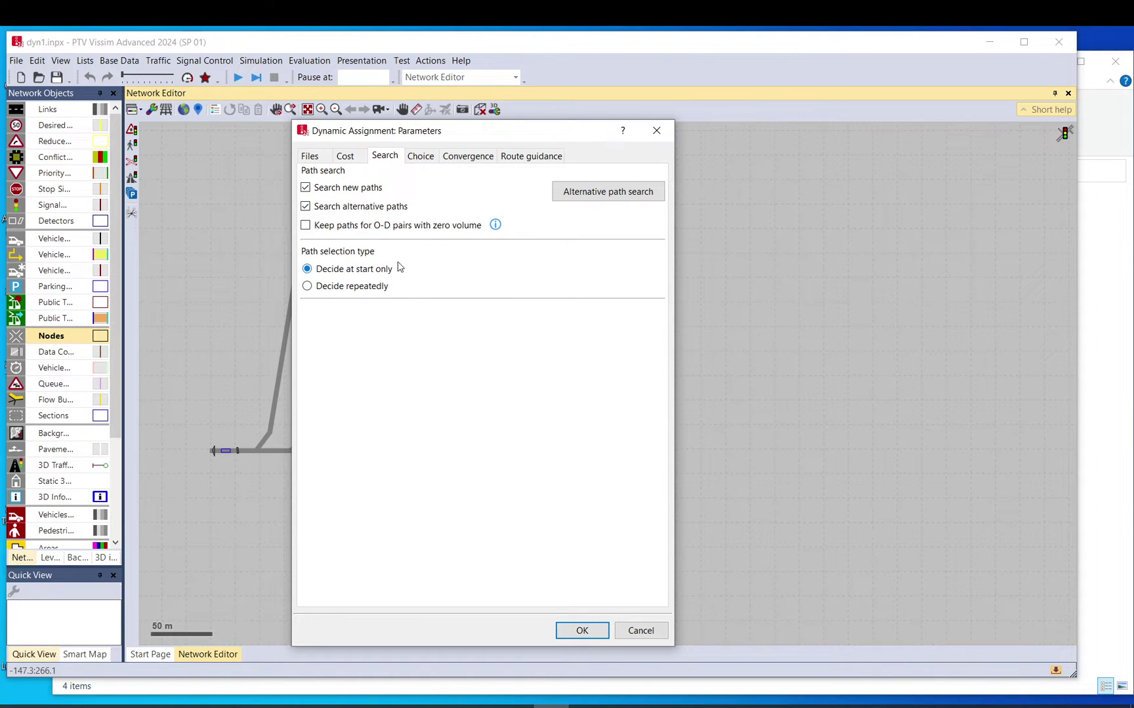
left_click(421, 159)
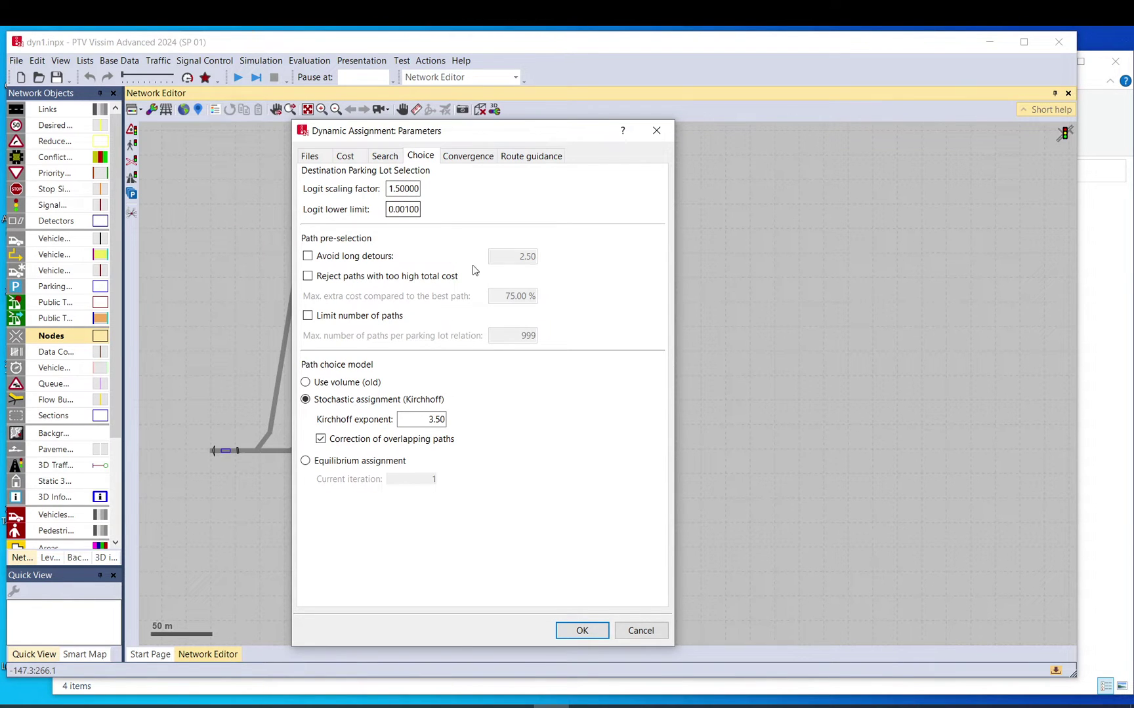
left_click(471, 159)
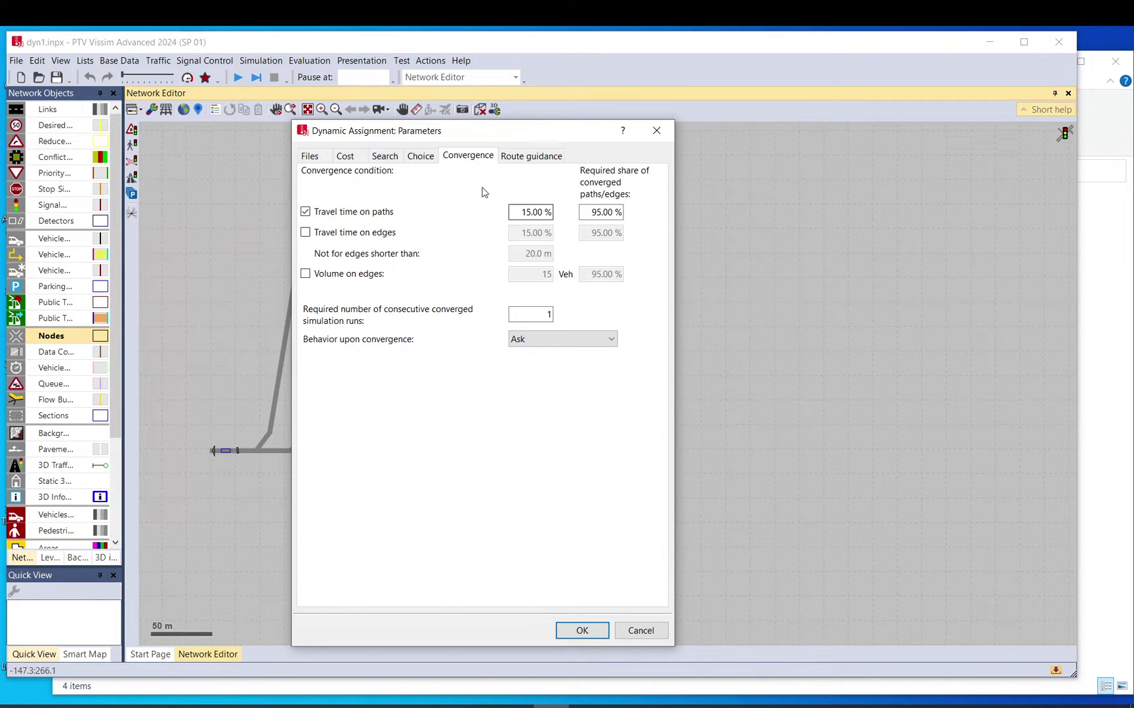
left_click(340, 220)
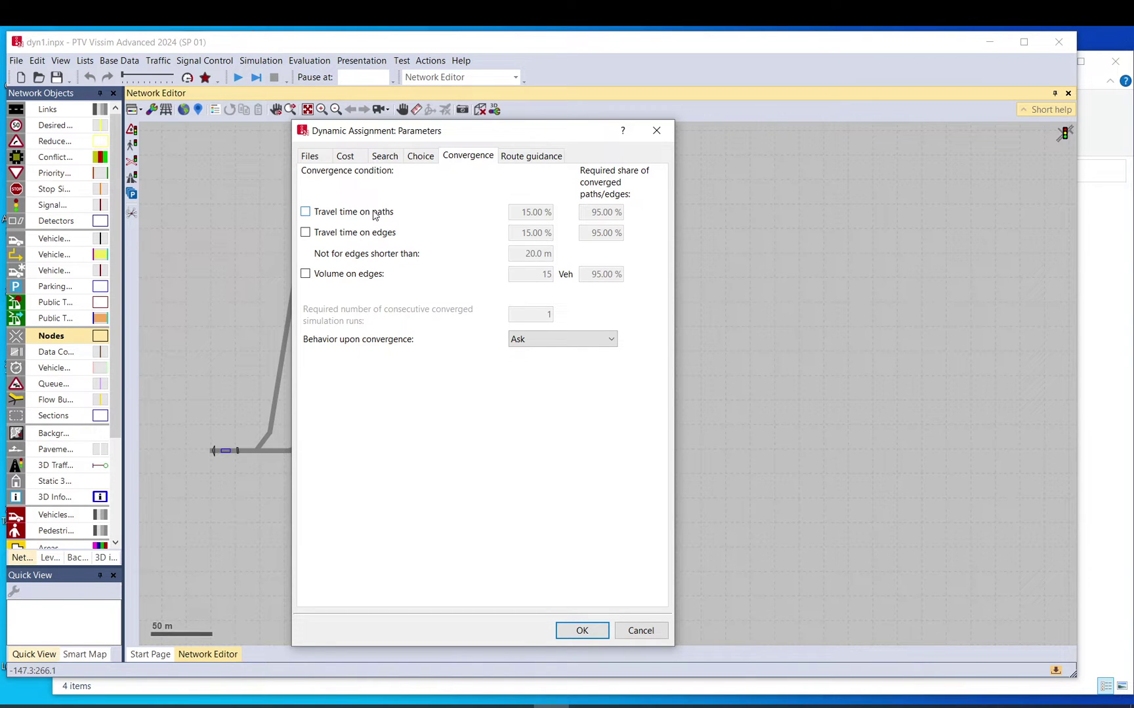
Leave the dynamic assignment dialog and inspect Simulation parameters: 20 runs and random seed increment 0.
left_click(656, 132)
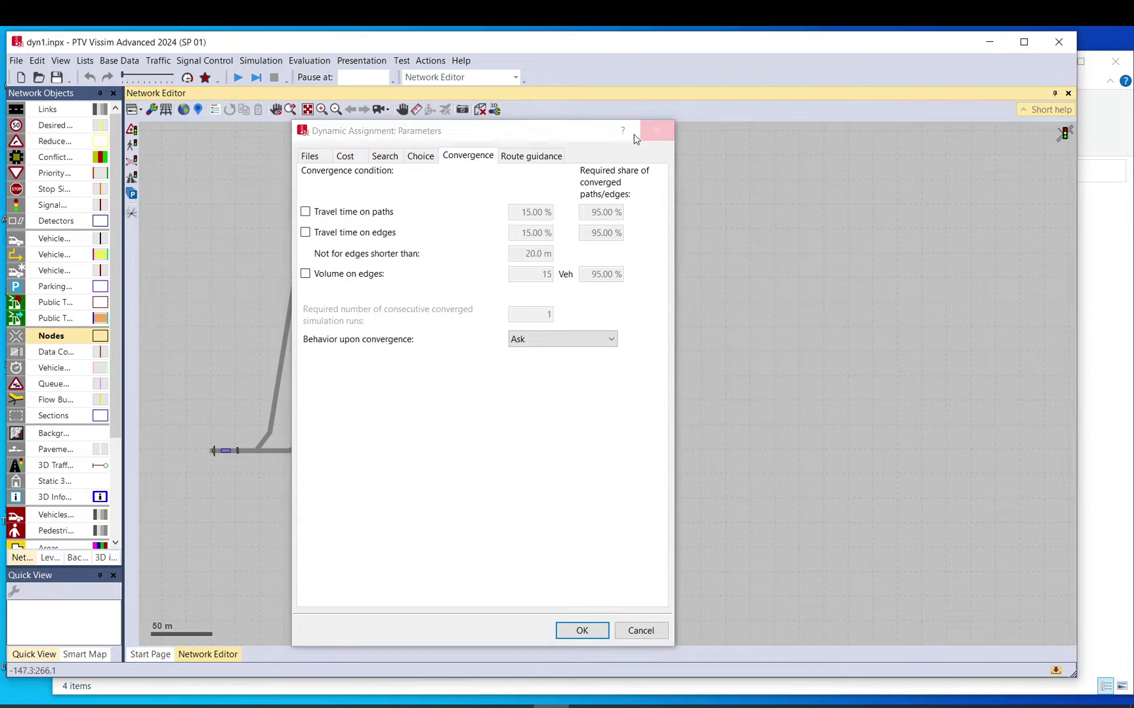
left_click(275, 62)
left_click(269, 76)
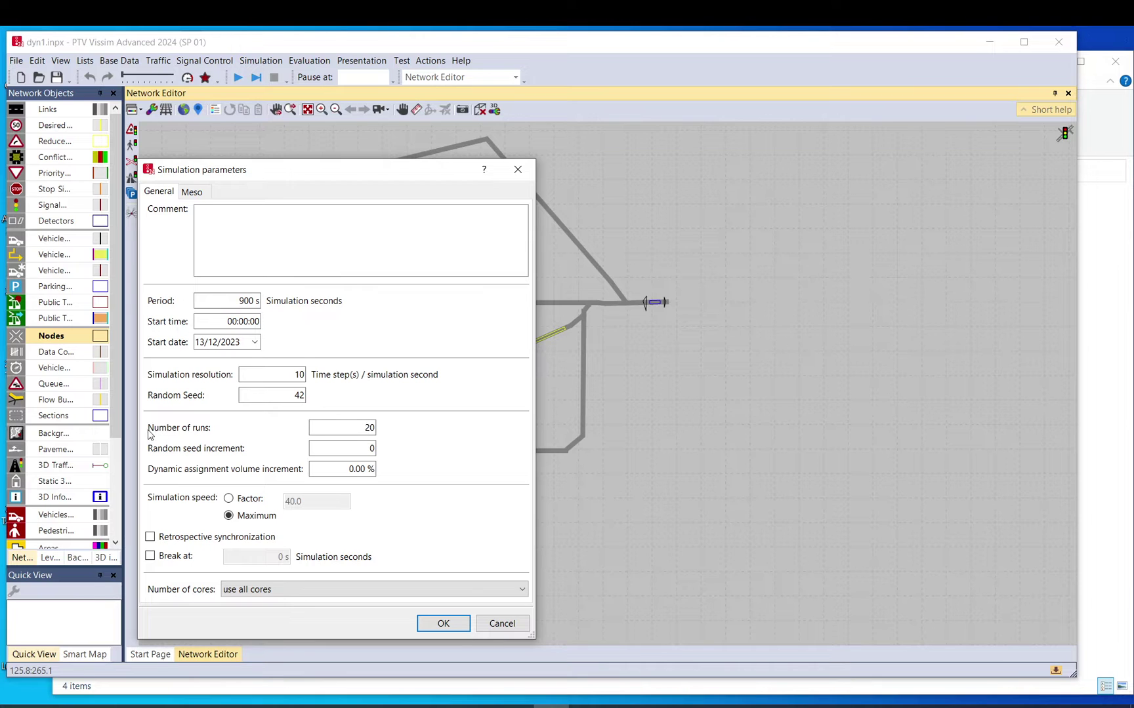
double_click(371, 427)
left_click(500, 631)
left_click(367, 453)
double_click(367, 453)
left_click(371, 448)
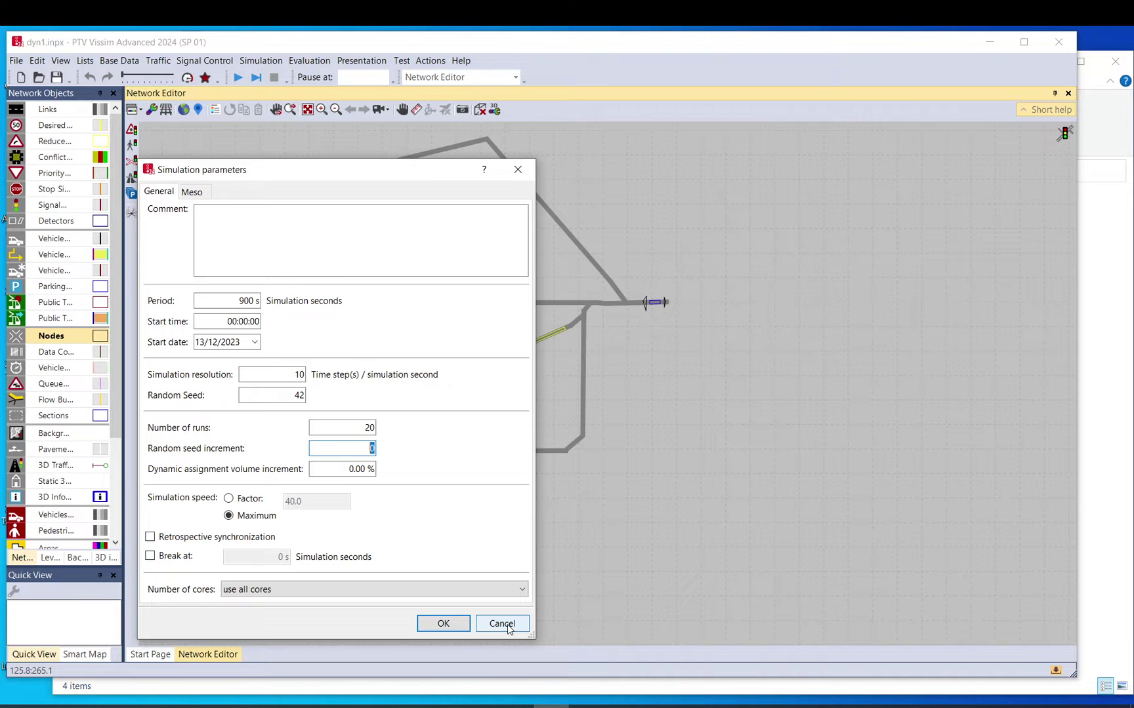
Cancel the simulation parameters, reopen dynamic assignment parameters, and toggle travel time on paths off and back on.
left_click(505, 624)
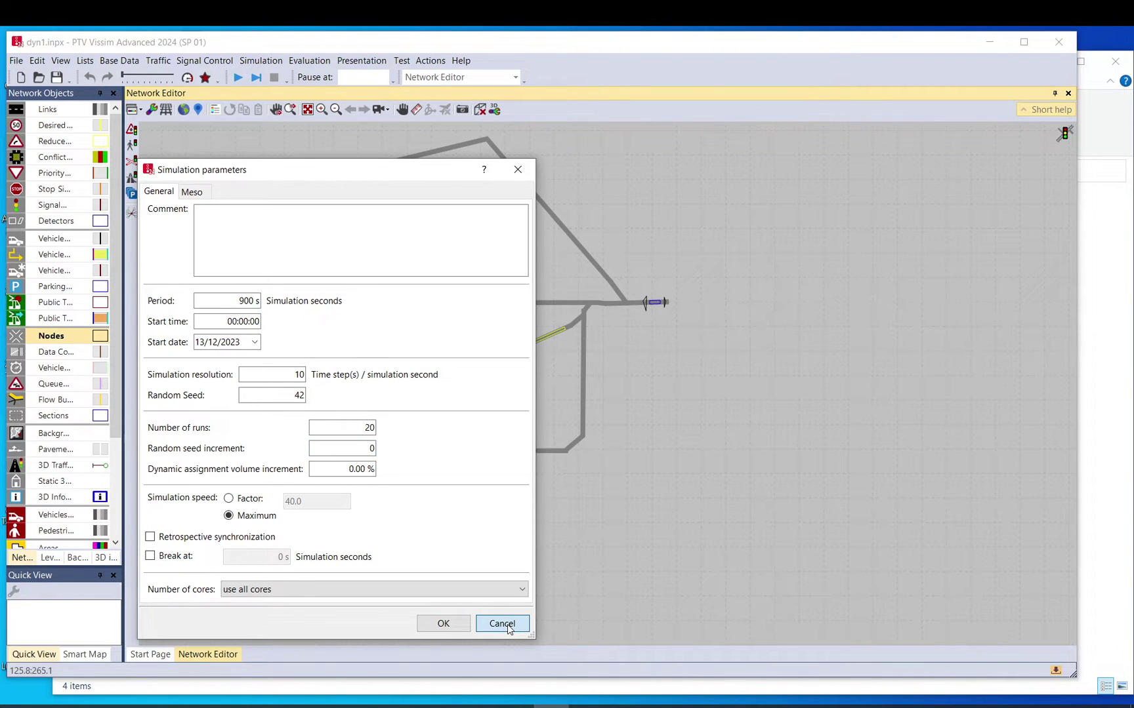
left_click(158, 61)
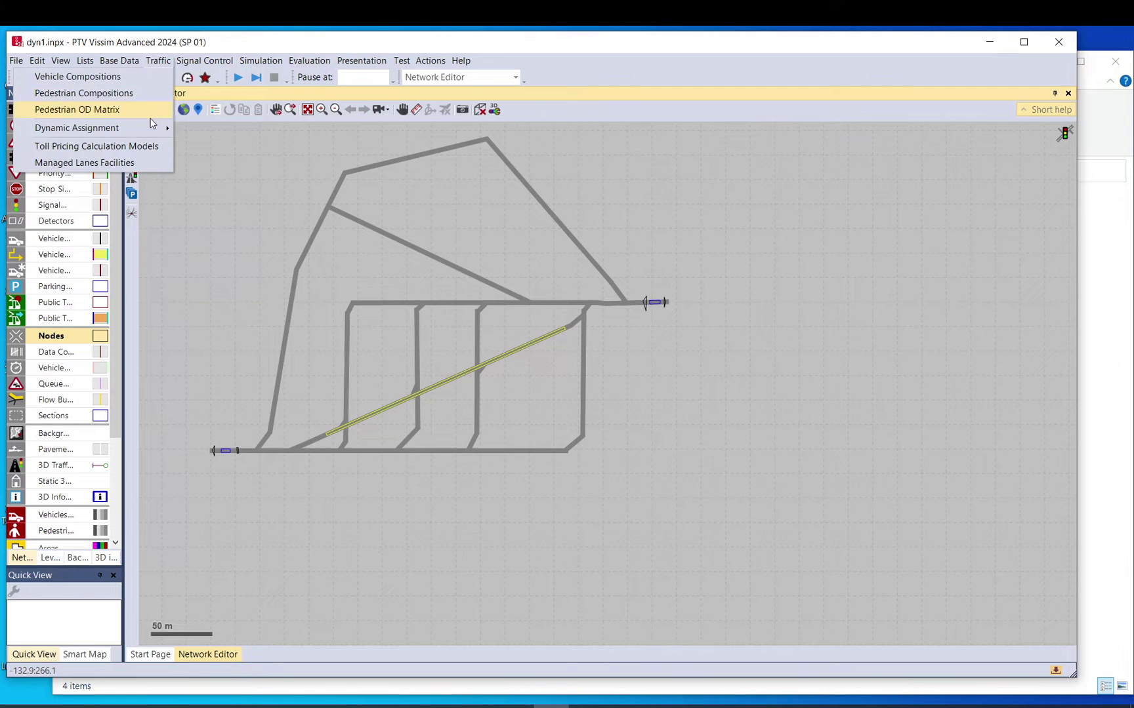
mouse_move(152, 127)
left_click(226, 131)
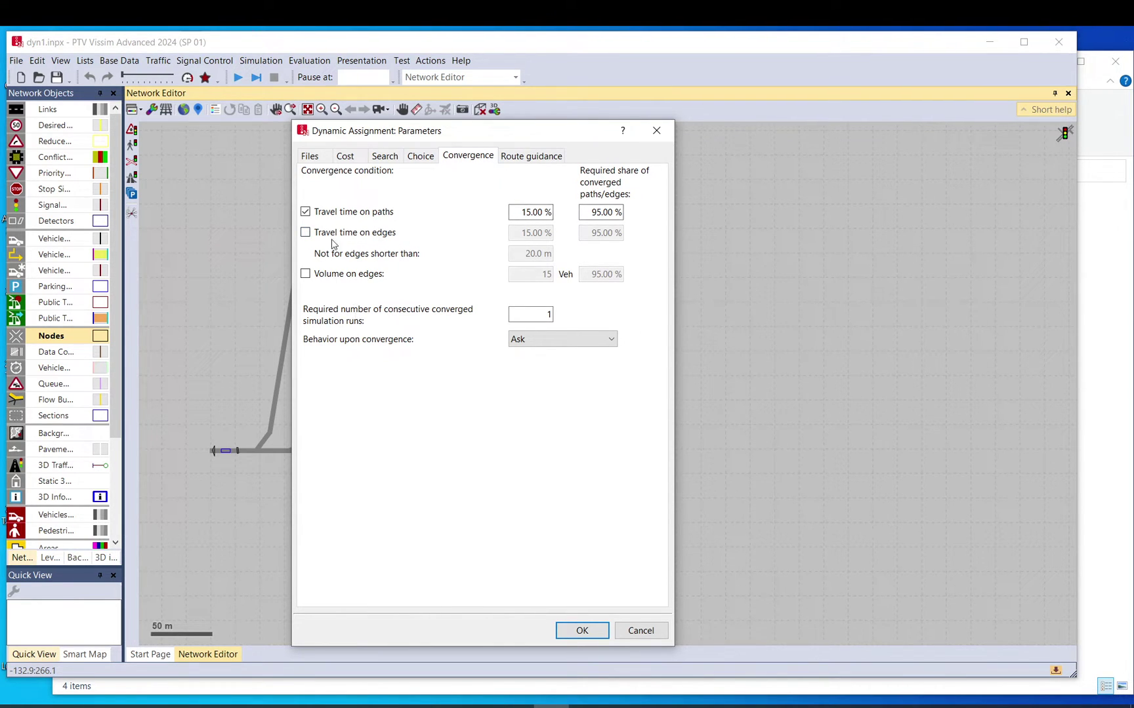
left_click(326, 219)
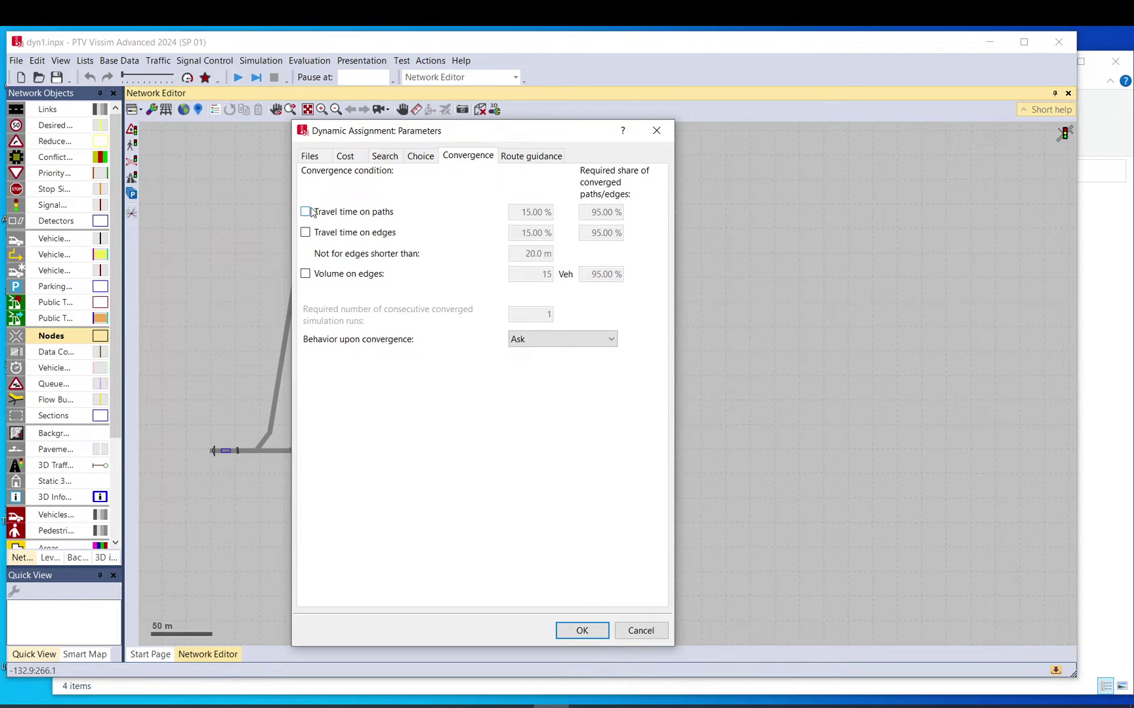
left_click(305, 214)
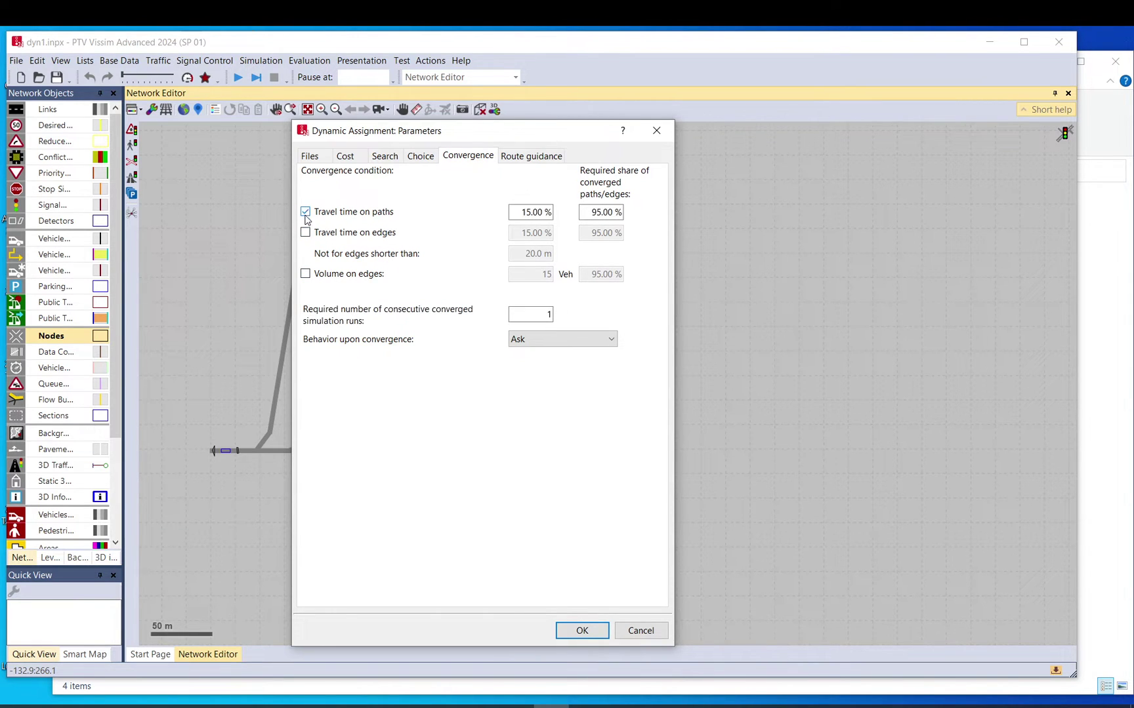
Enable Write to file for Convergence under Direct Output in Evaluation Configuration and confirm with OK.
left_click(656, 131)
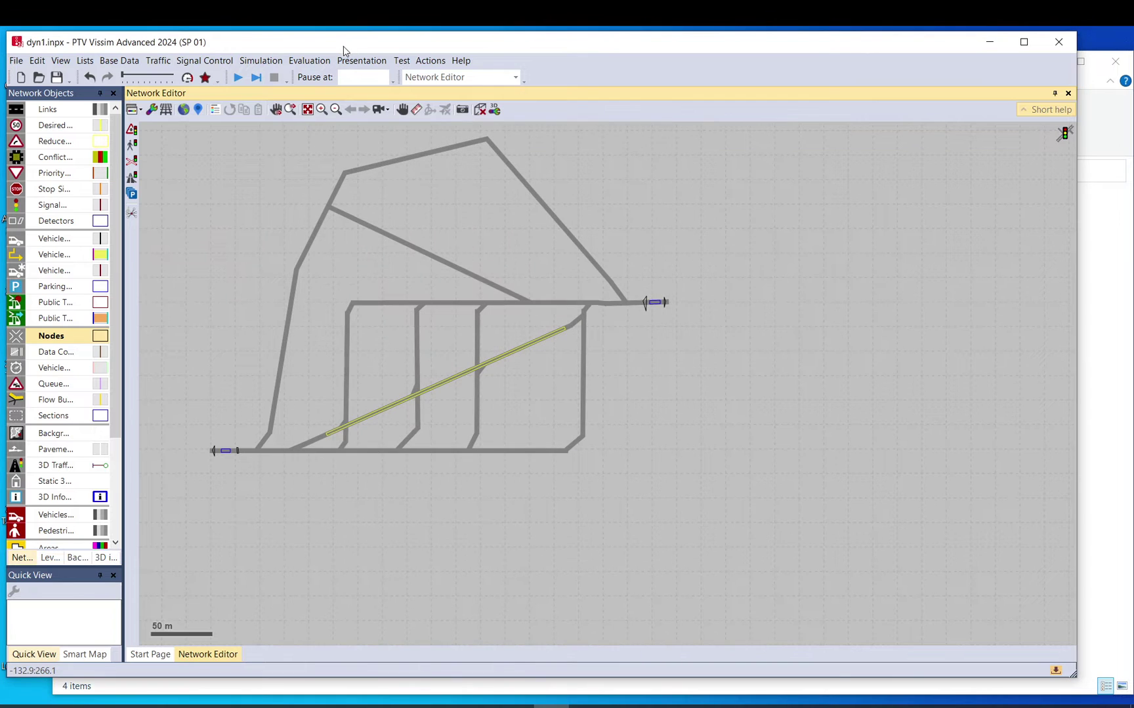
left_click(309, 60)
left_click(249, 76)
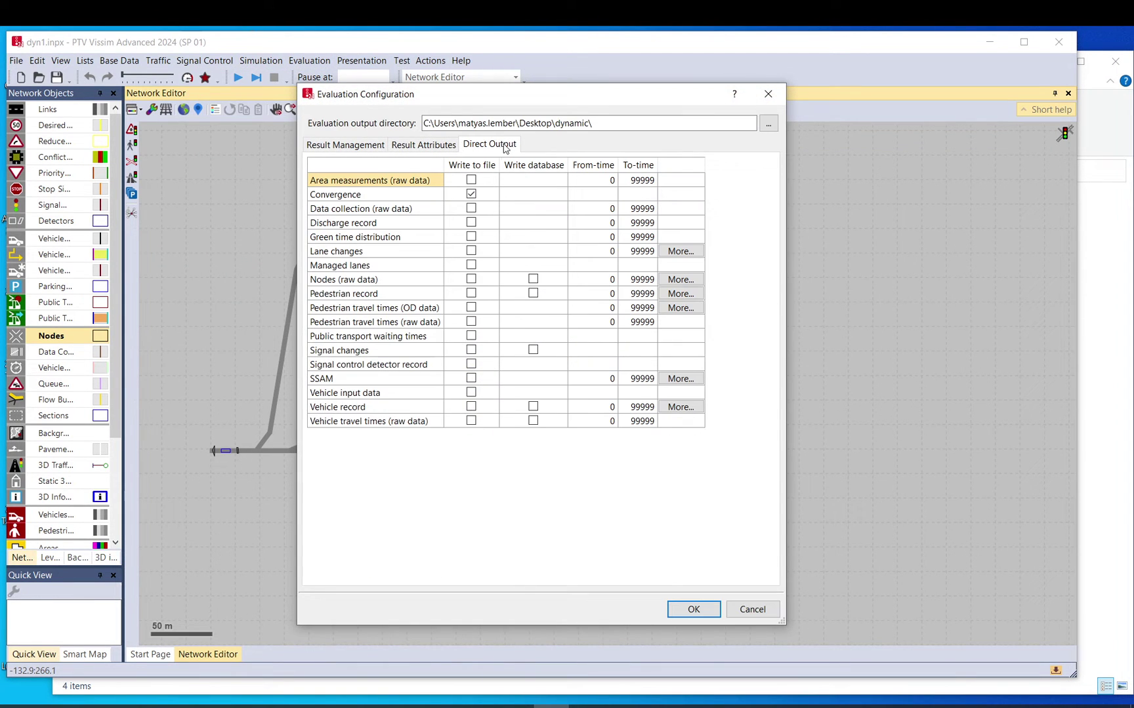
left_click(461, 193)
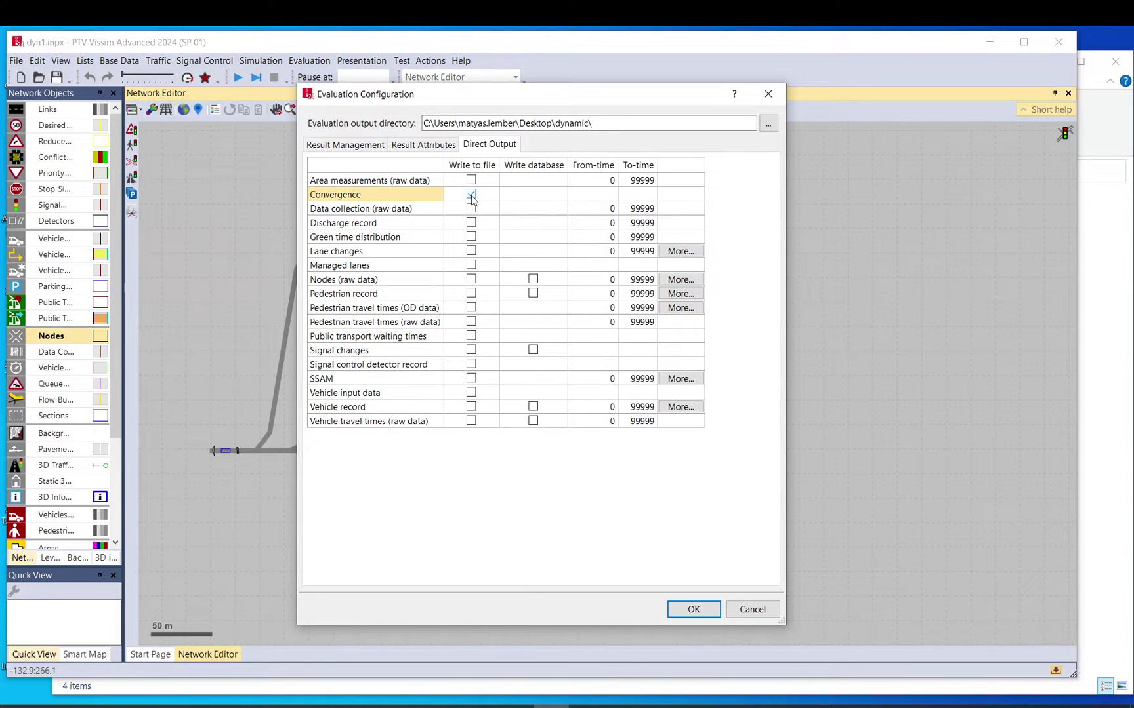
left_click(693, 610)
Reopen the dynamic assignment parameters showing travel time on paths convergence at 15.00 % and 95.00 %.
left_click(162, 62)
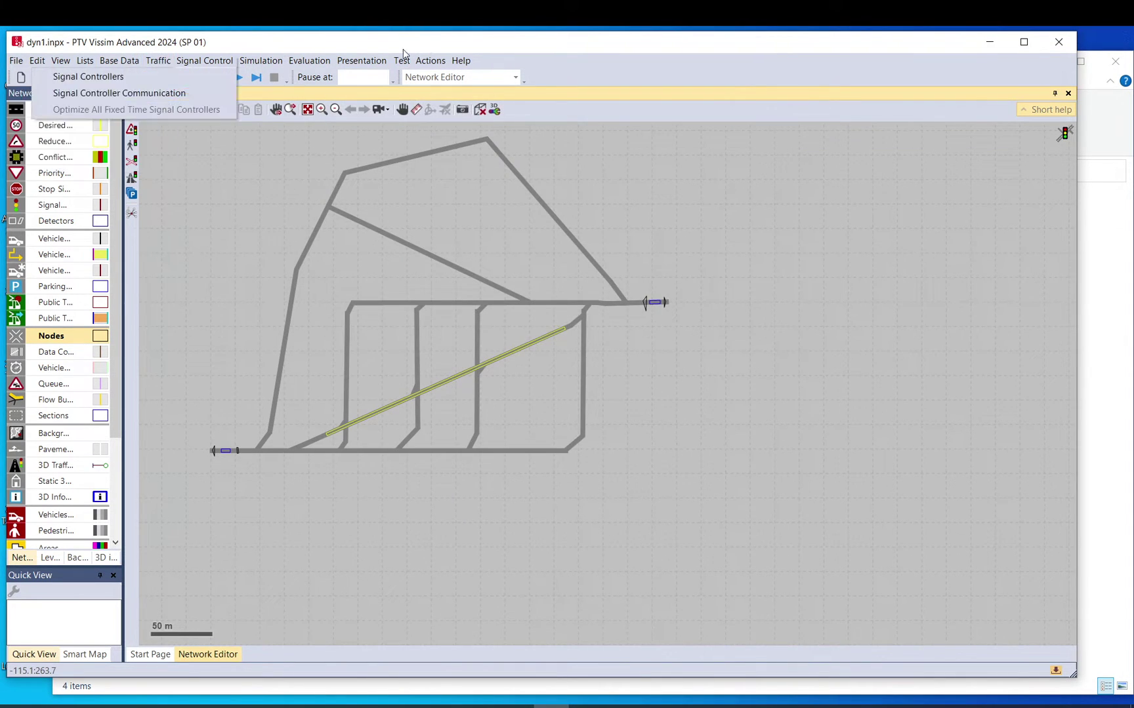
mouse_move(165, 133)
left_click(218, 131)
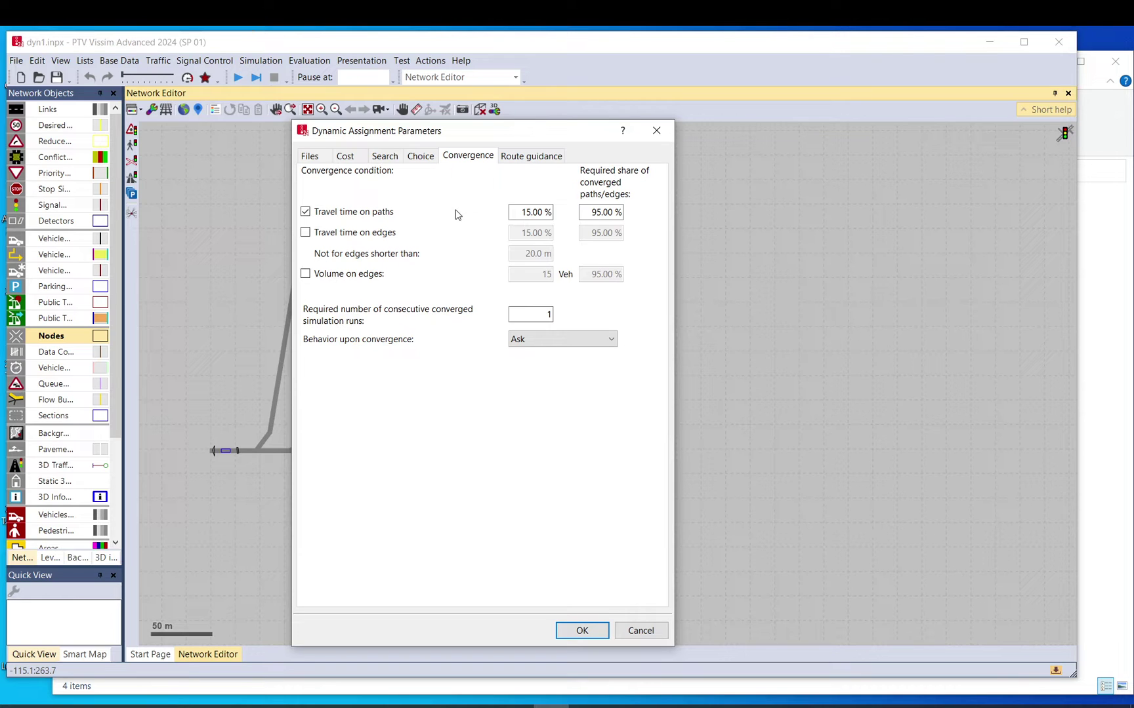
Change the path travel time convergence values to a 50 % threshold and 80 % required share.
left_click(522, 214)
left_click_drag(552, 213, 513, 215)
left_click_drag(517, 212, 621, 213)
left_click_drag(520, 211, 551, 212)
left_click(549, 212)
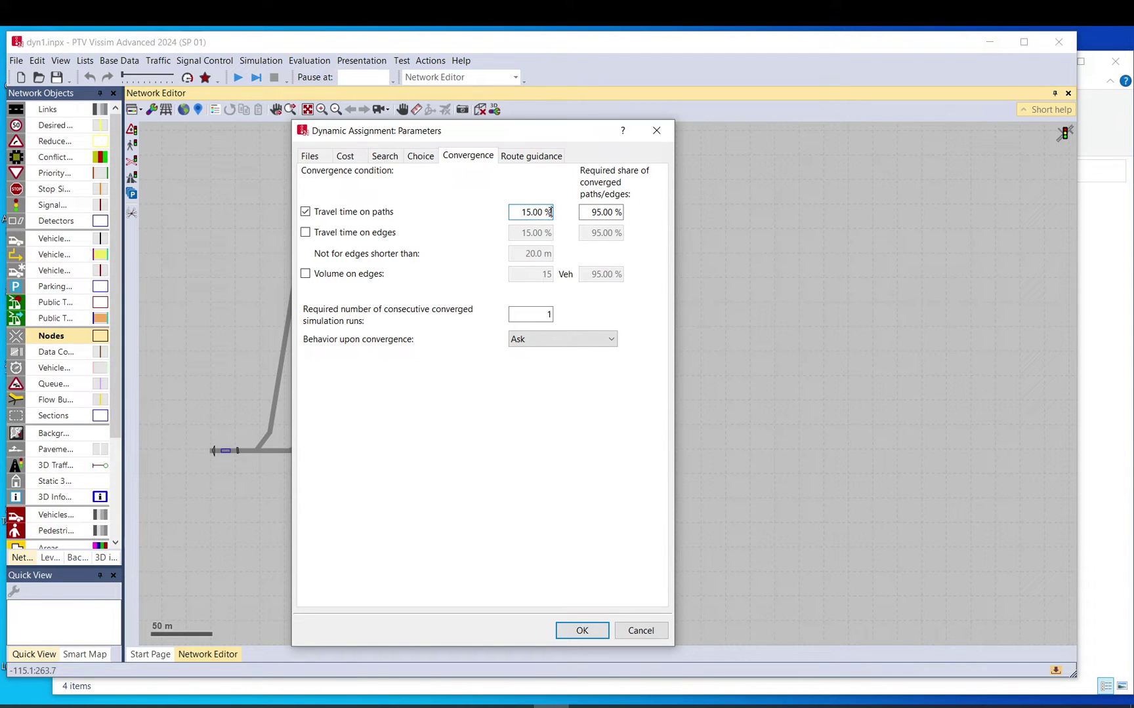
left_click(590, 215)
left_click_drag(590, 215, 653, 219)
type("80")
left_click_drag(531, 213, 521, 213)
type("50")
Restore the convergence values to a 15 % threshold and 95 % required share.
left_click_drag(549, 213, 513, 213)
left_click_drag(622, 212, 594, 214)
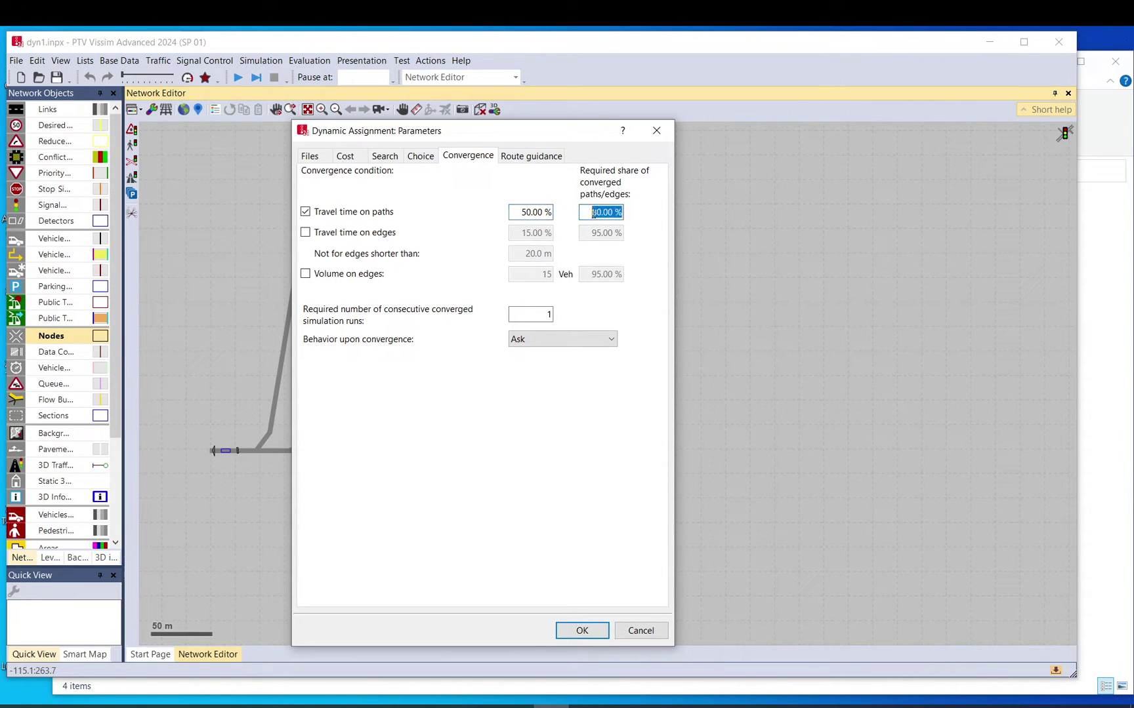
left_click(523, 212)
left_click_drag(620, 211, 593, 212)
double_click(542, 212)
type("15")
left_click_drag(578, 212, 621, 212)
type("95")
Close and reopen the dynamic assignment parameters on the Convergence tab.
left_click(655, 132)
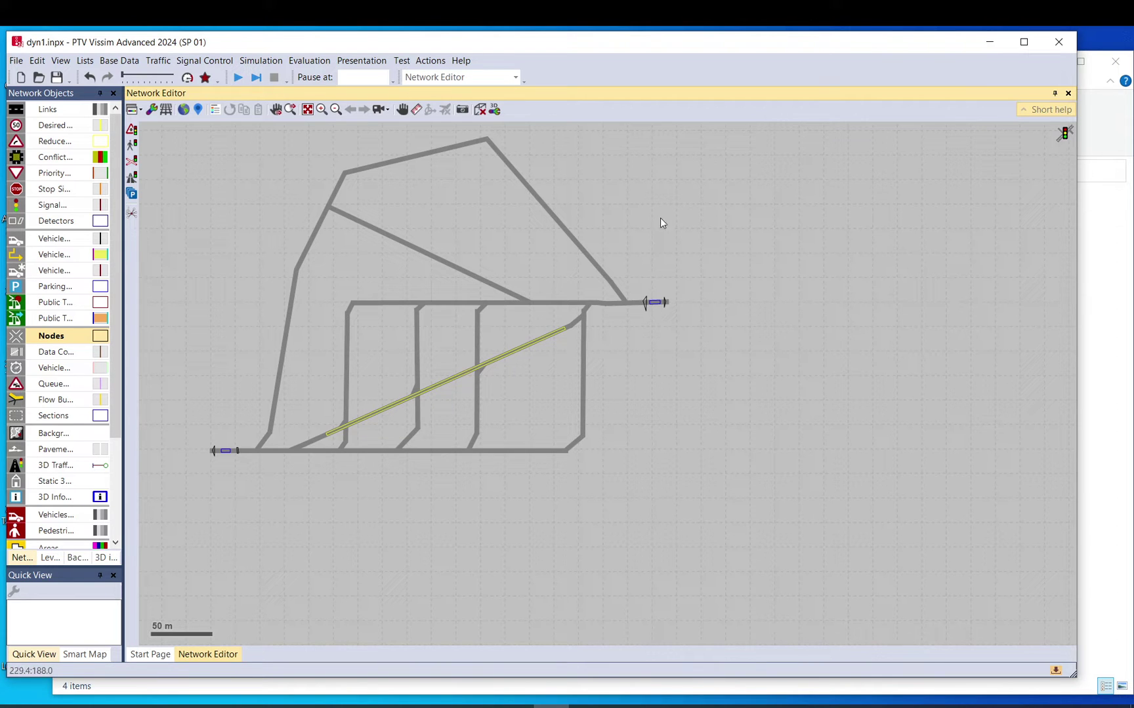
left_click(158, 61)
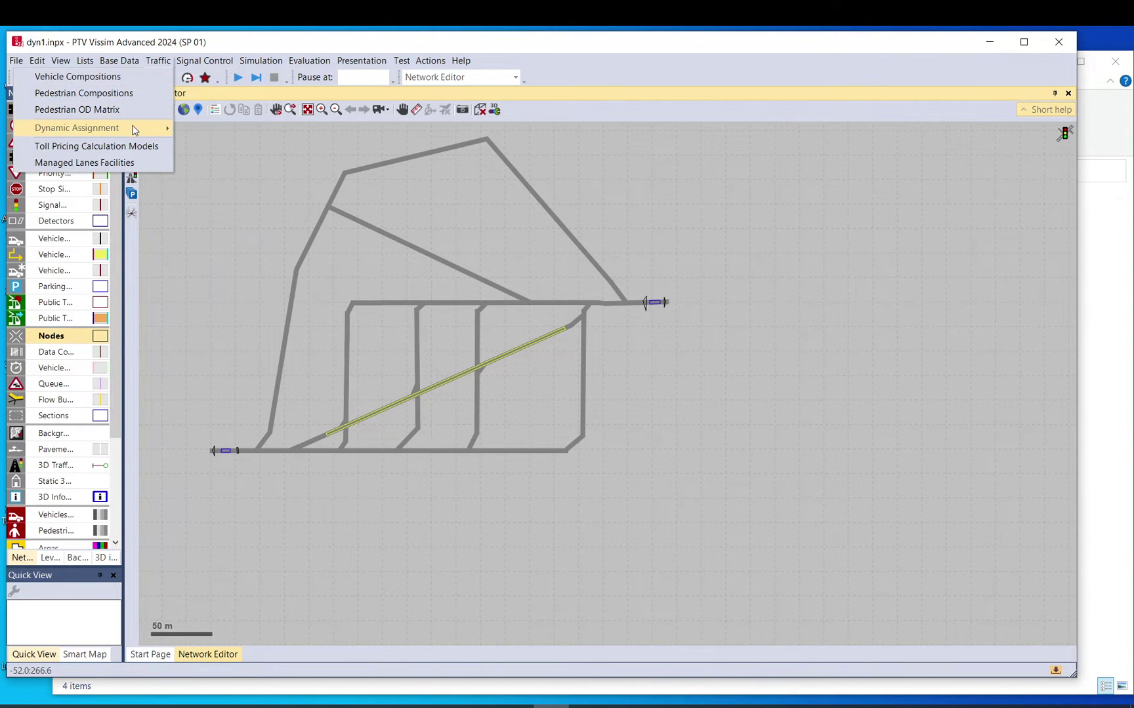
left_click(561, 300)
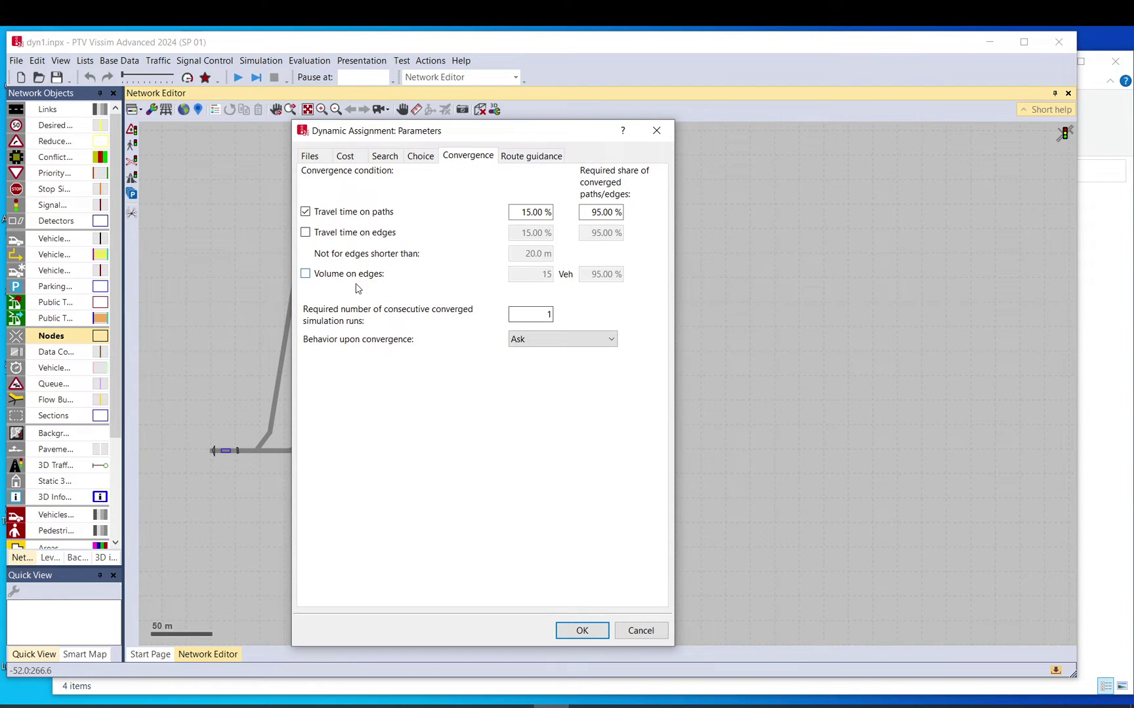
double_click(545, 315)
Set required consecutive converged simulation runs to 4, leaving behaviour upon convergence on Ask.
key("BackSpace")
left_click(532, 211)
left_click(601, 212)
left_click(515, 342)
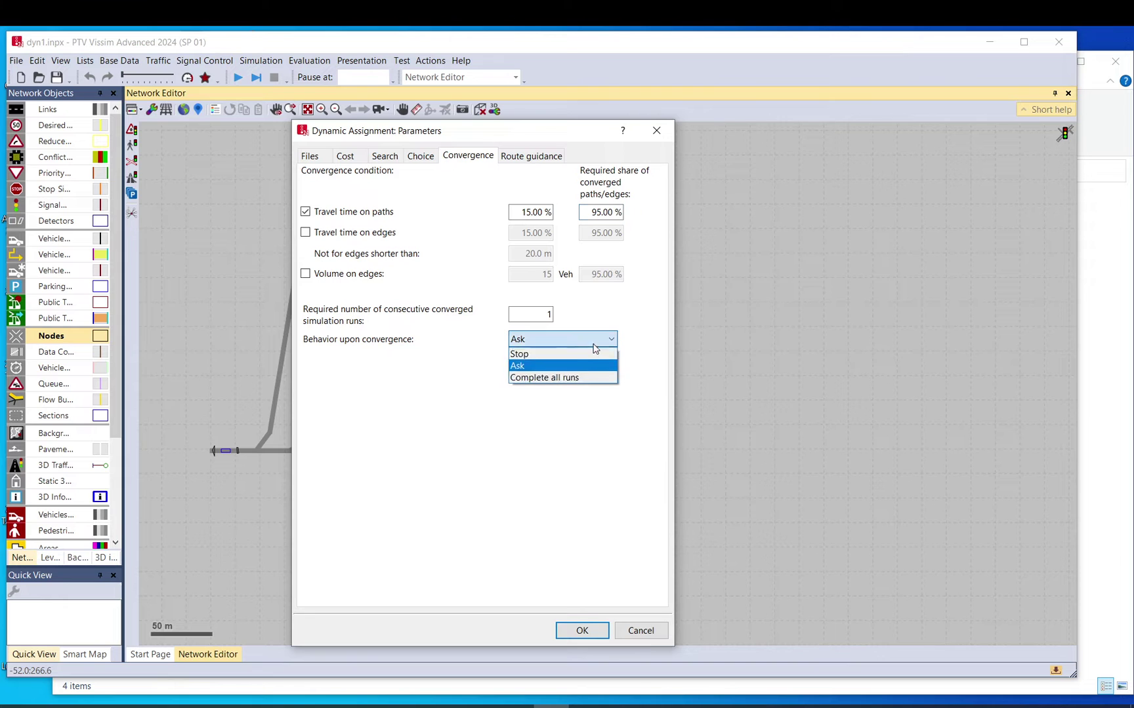
left_click(569, 367)
double_click(547, 314)
type("4")
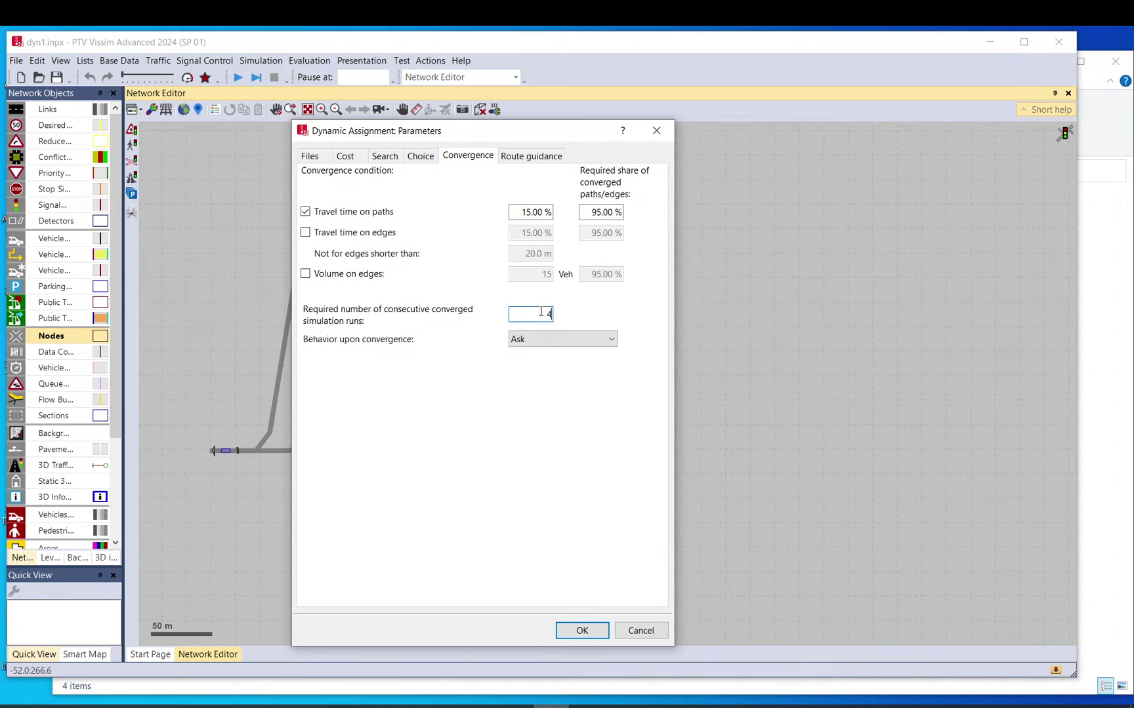
left_click_drag(542, 312, 569, 321)
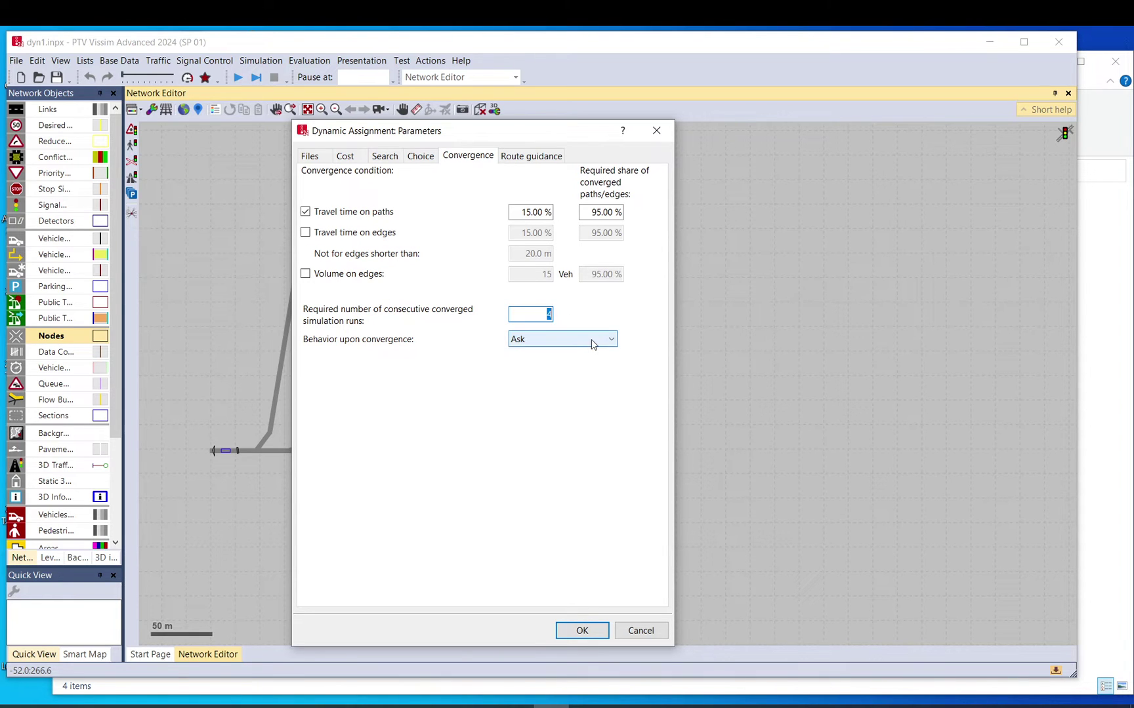
left_click(590, 339)
Keep behaviour upon convergence on Ask, set consecutive converged runs to 1, and confirm with OK.
left_click(518, 366)
left_click(614, 339)
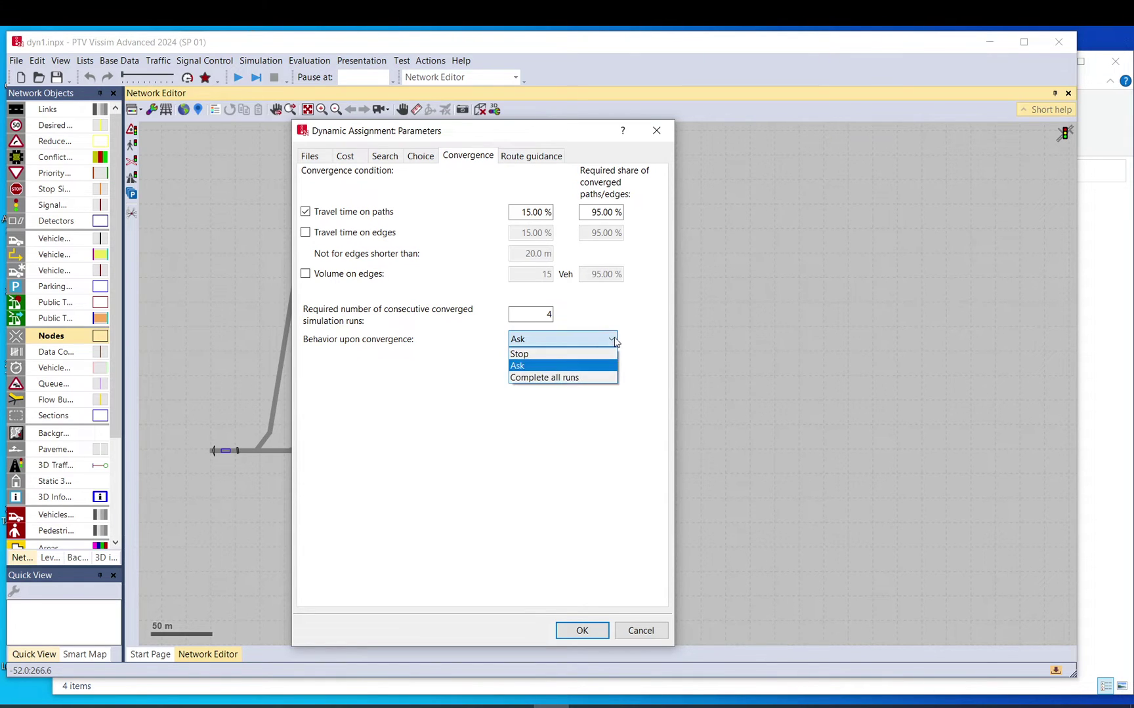
left_click(525, 366)
double_click(539, 314)
type("1")
left_click(580, 631)
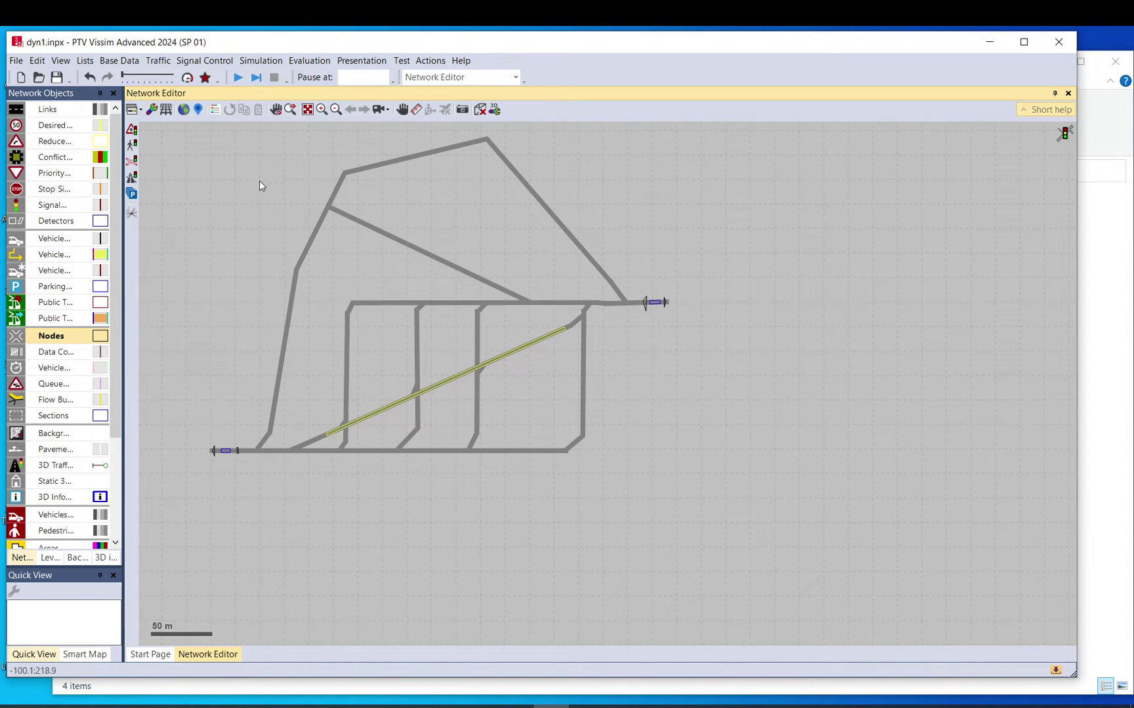
Save the network and start the continuous simulation, toggling Quick Mode.
left_click(238, 78)
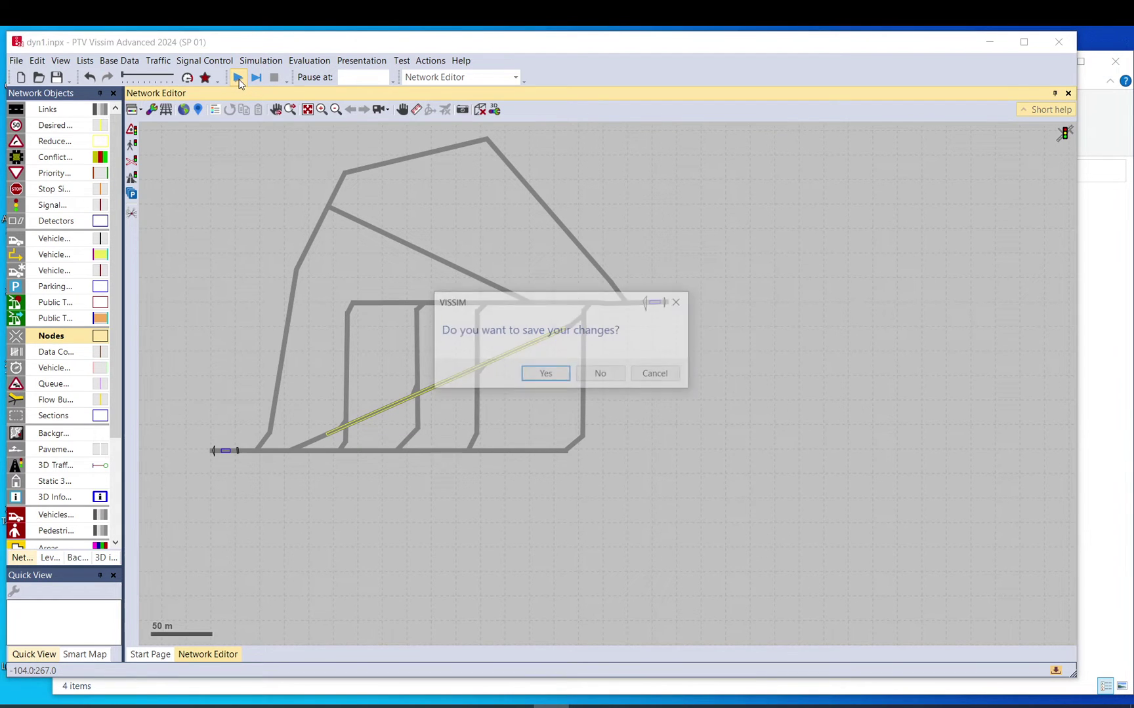
left_click(547, 375)
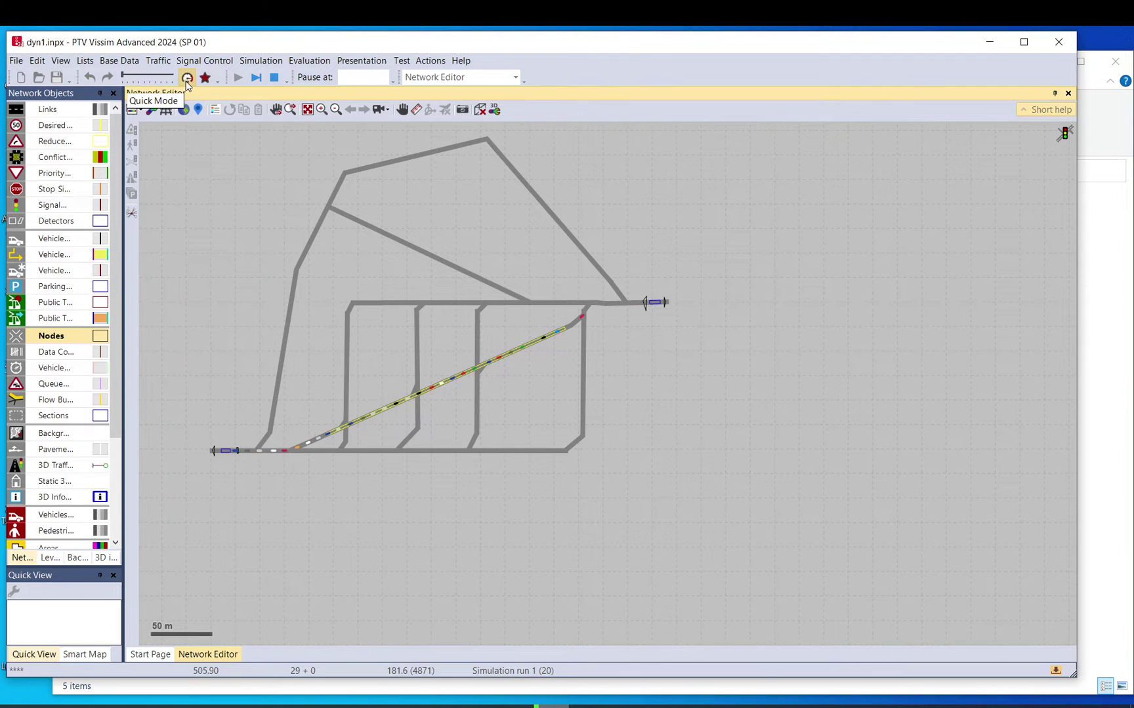
left_click(187, 78)
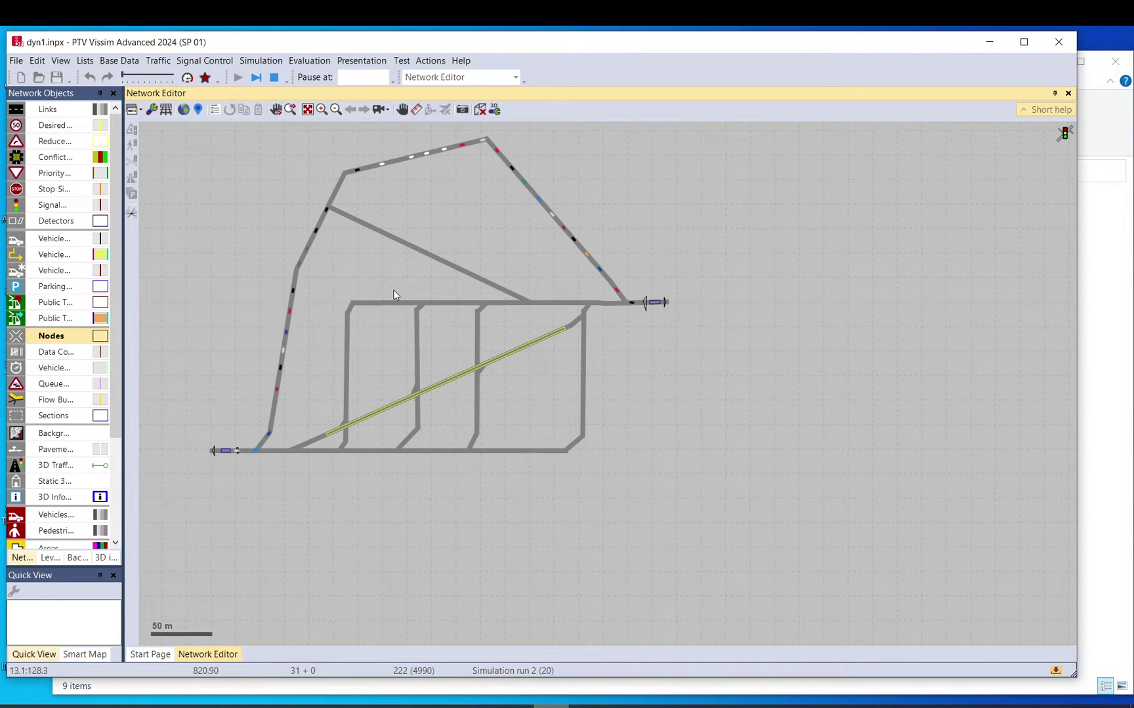
During the run, view the dynamic assignment parameters' Files page after dismissing the edit error.
left_click(156, 63)
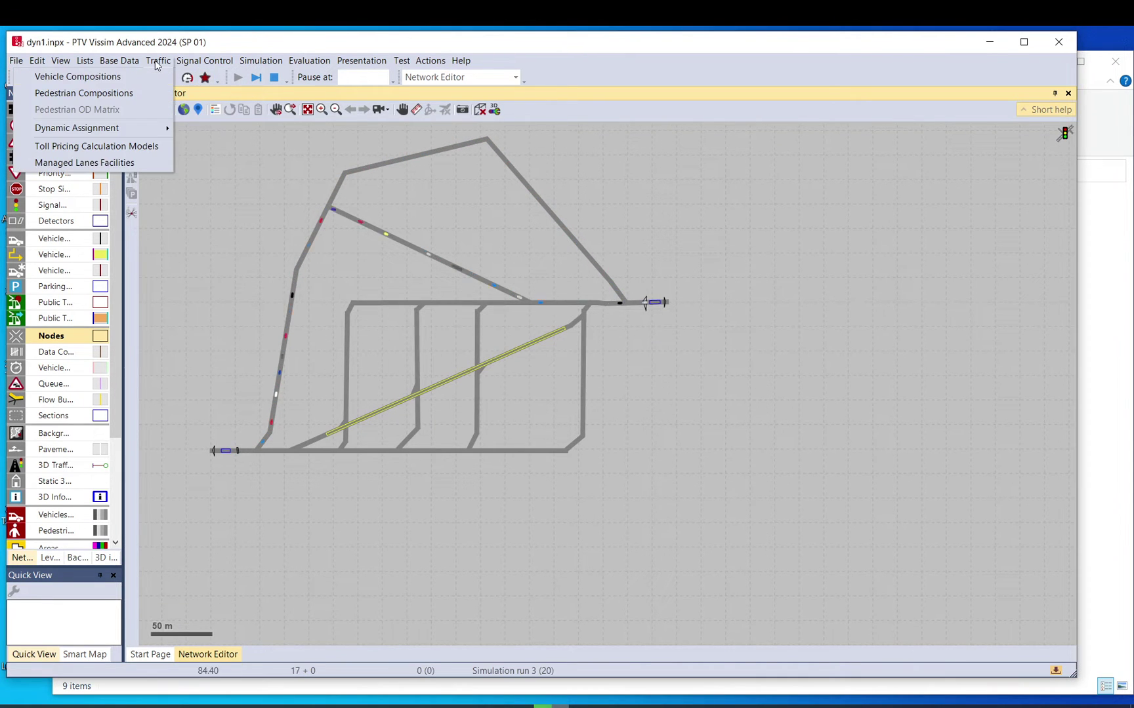
mouse_move(77, 128)
left_click(251, 162)
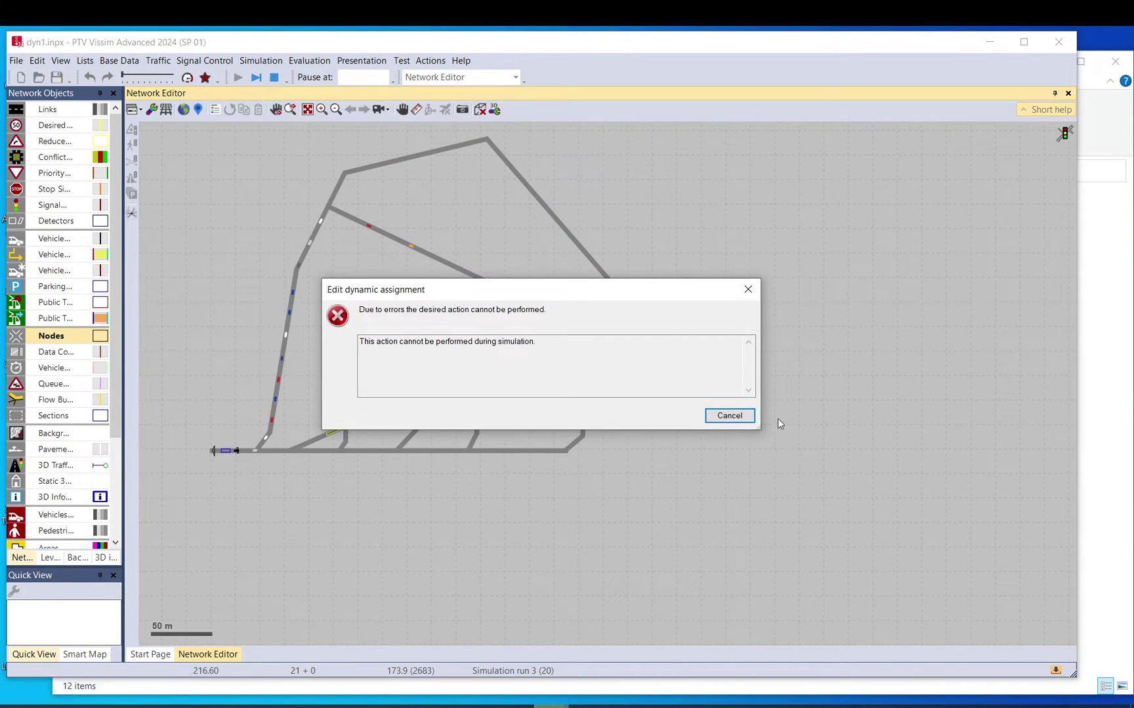
left_click(728, 416)
left_click(310, 172)
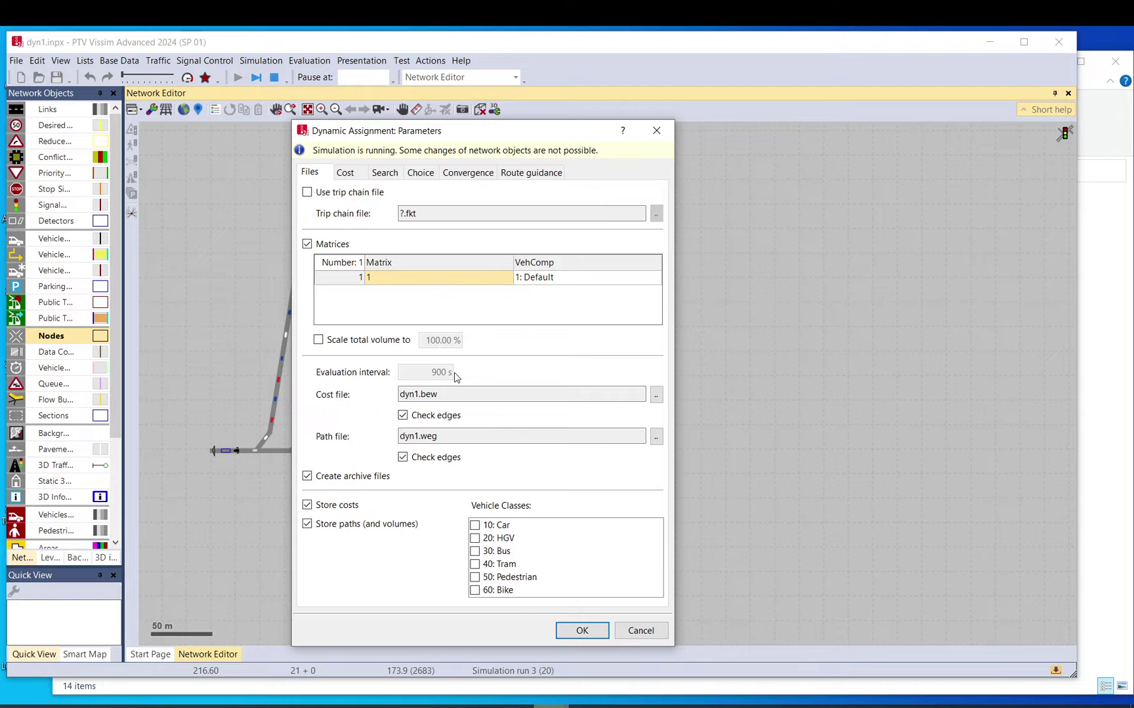
Close the assignment parameters and check the simulation parameters (20 runs of 900 s) unchanged.
left_click(656, 131)
left_click(262, 61)
left_click(275, 77)
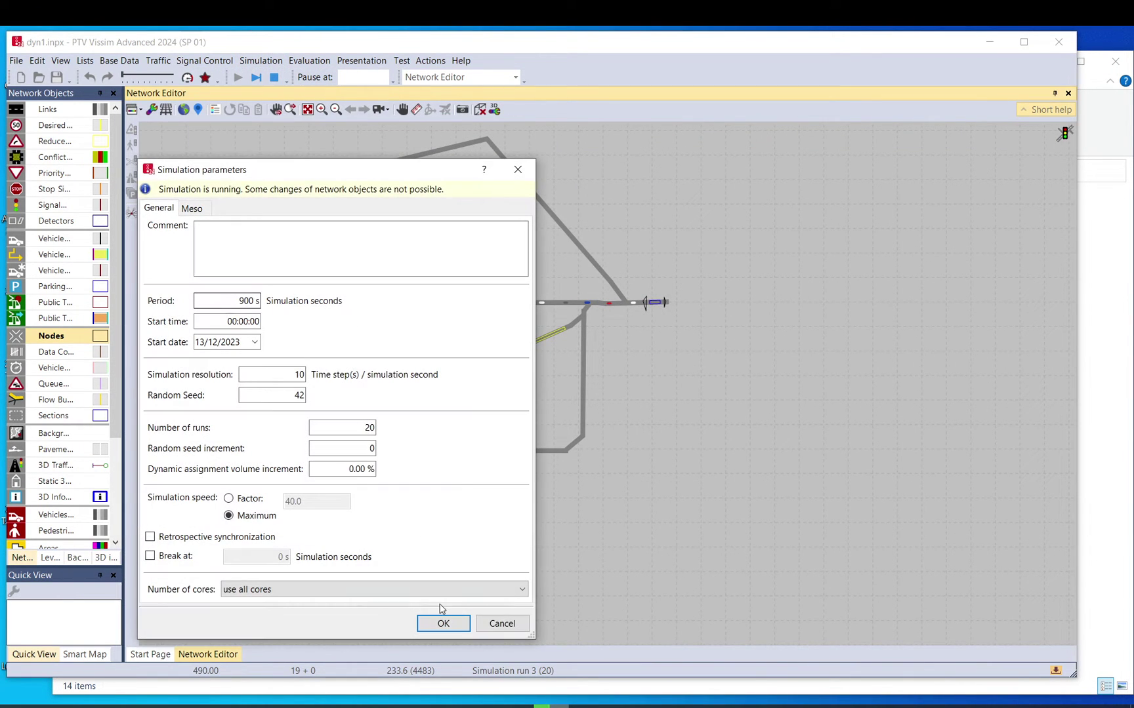
left_click(444, 620)
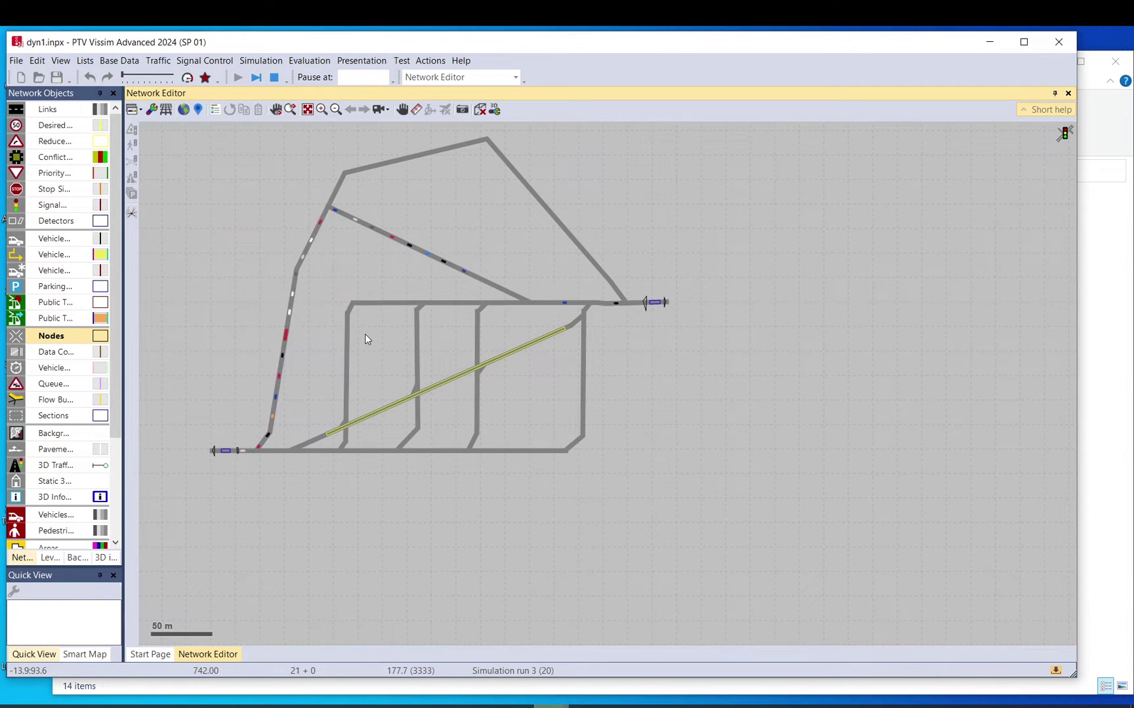
Reopen the dynamic assignment parameters while the simulation keeps running.
left_click(162, 62)
mouse_move(147, 129)
left_click(282, 191)
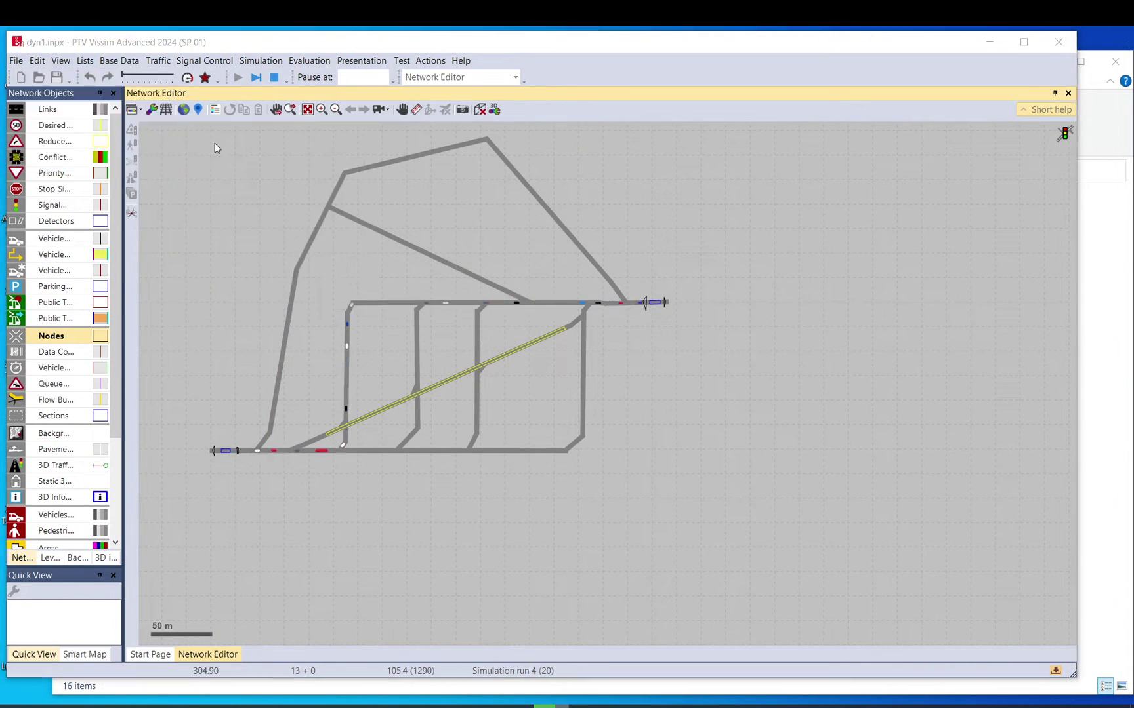
left_click(728, 417)
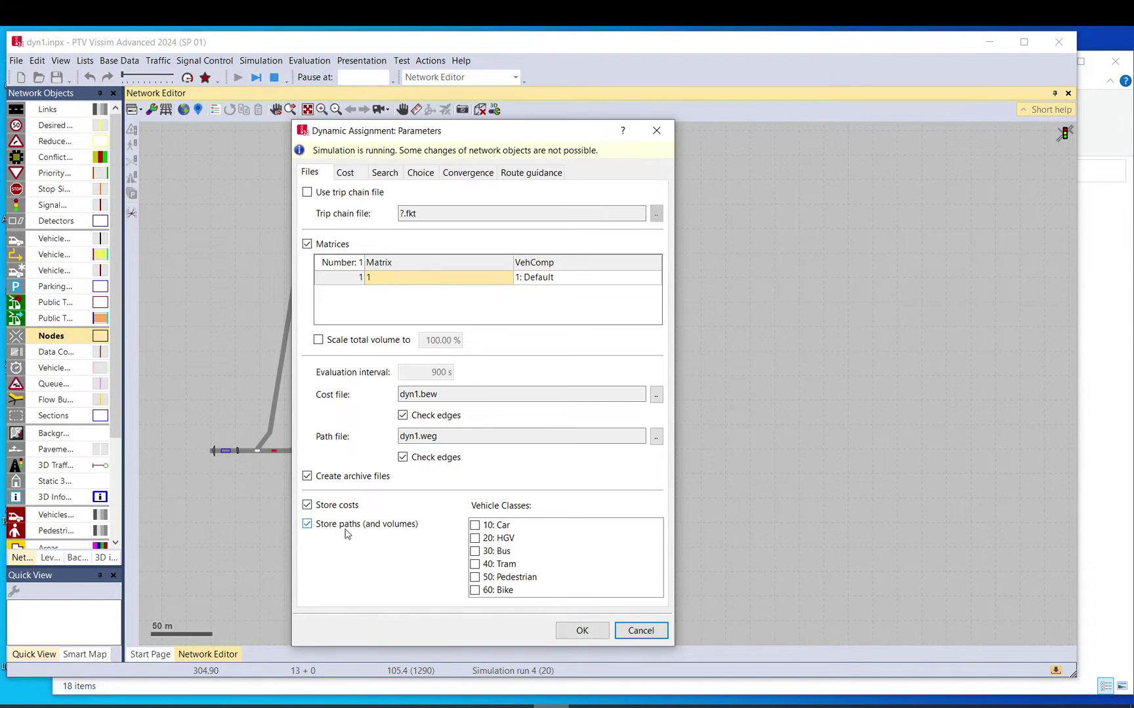
left_click(334, 506)
left_click(335, 506)
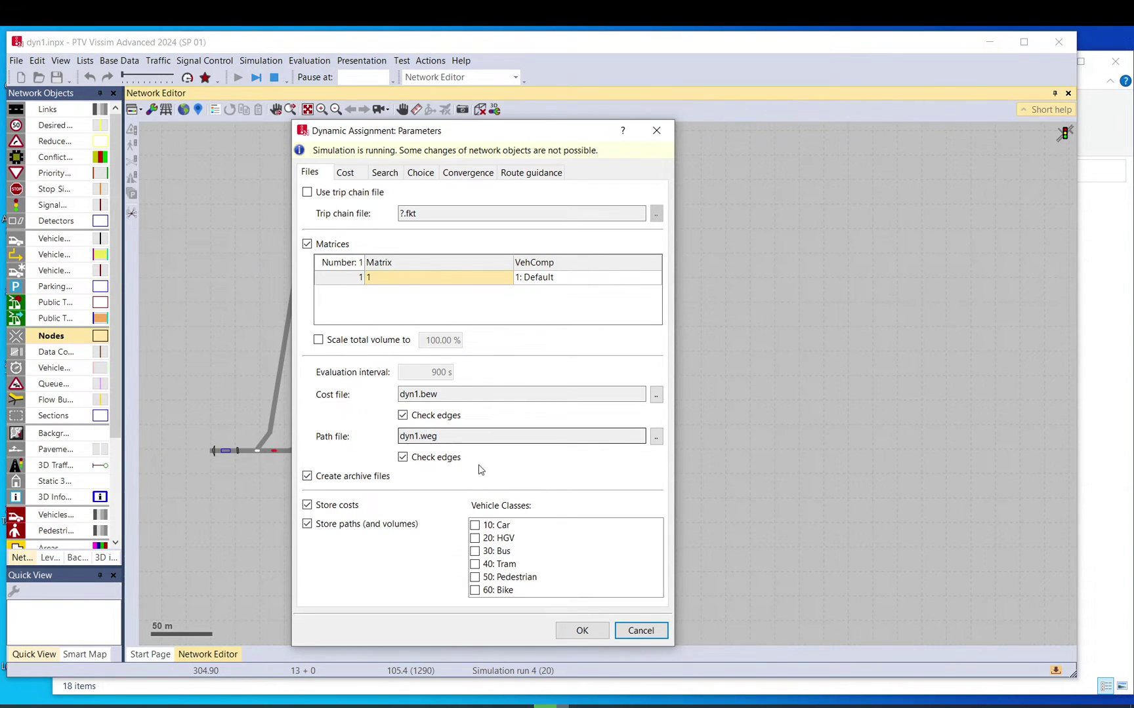
Close the assignment parameters unchanged and leave Quick Mode on so runs proceed without drawing vehicles.
left_click(645, 634)
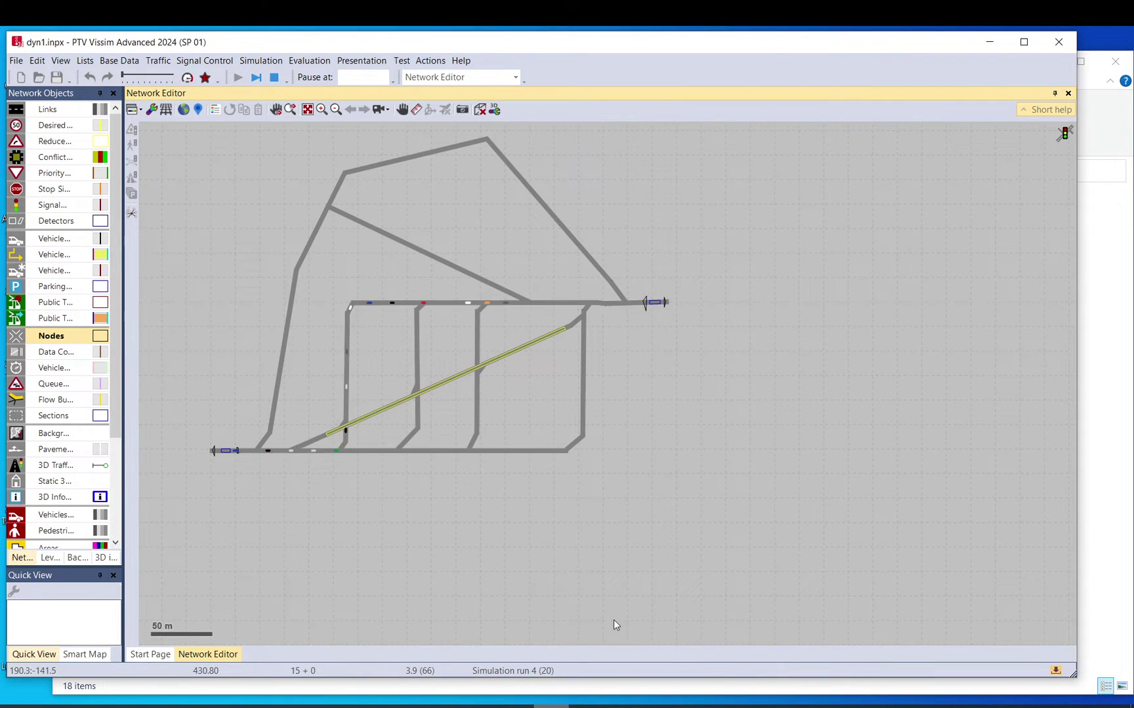
left_click(187, 78)
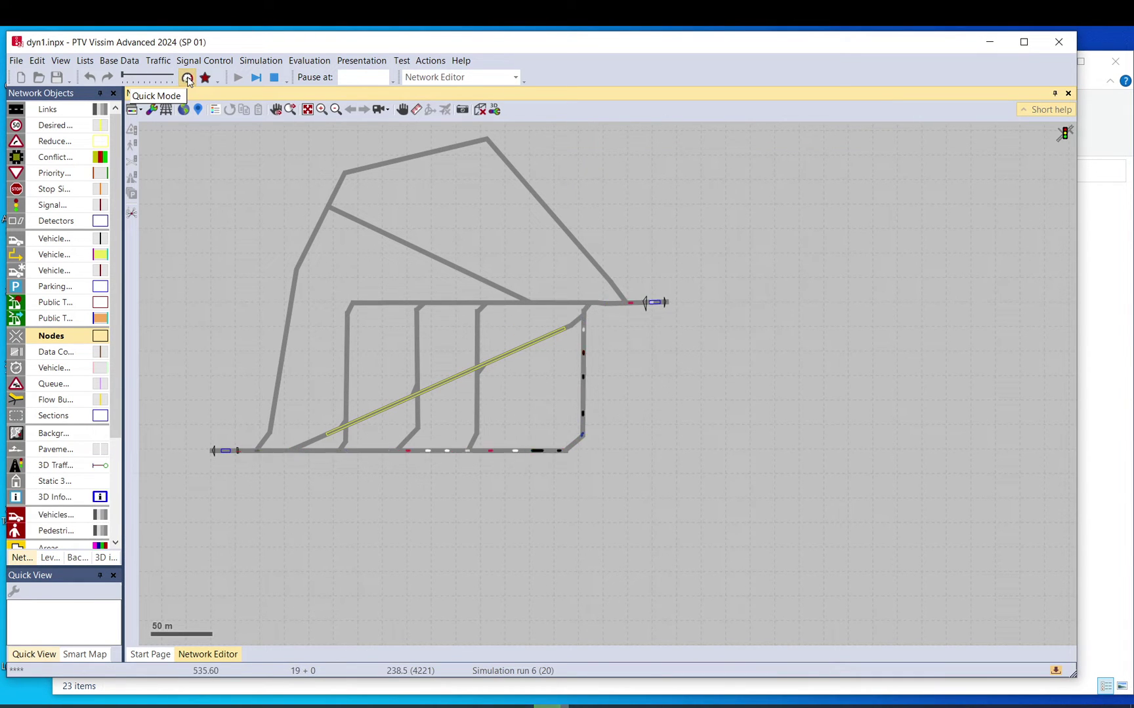
left_click(188, 78)
left_click(188, 78)
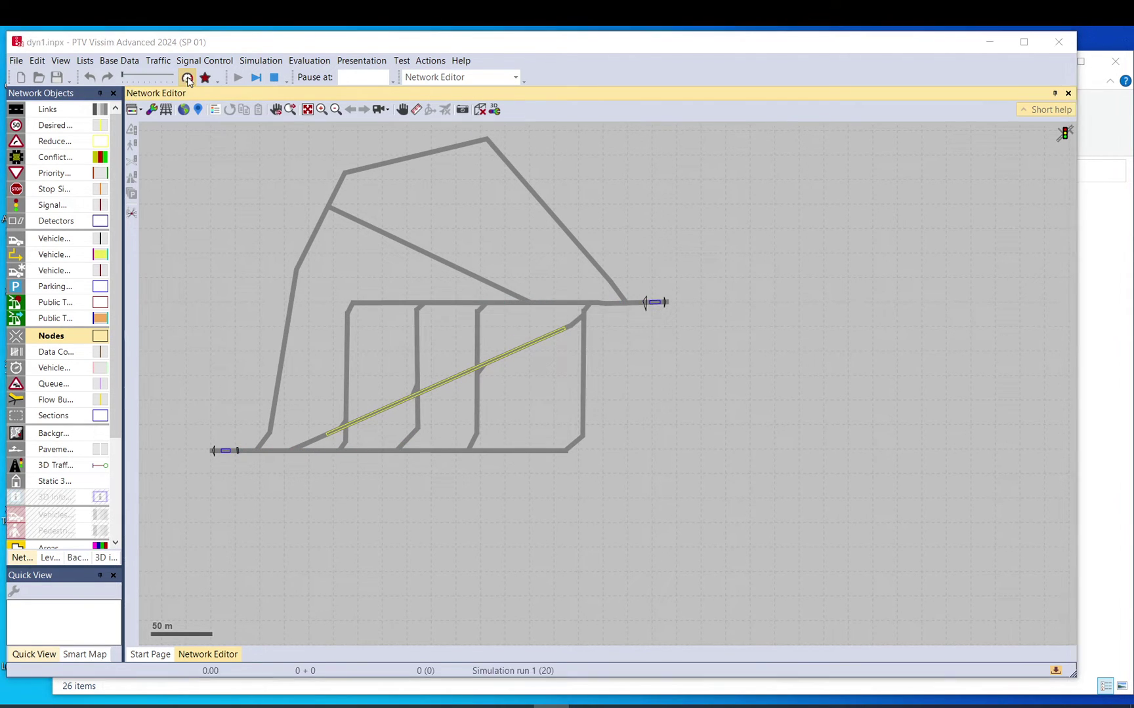
left_click(188, 78)
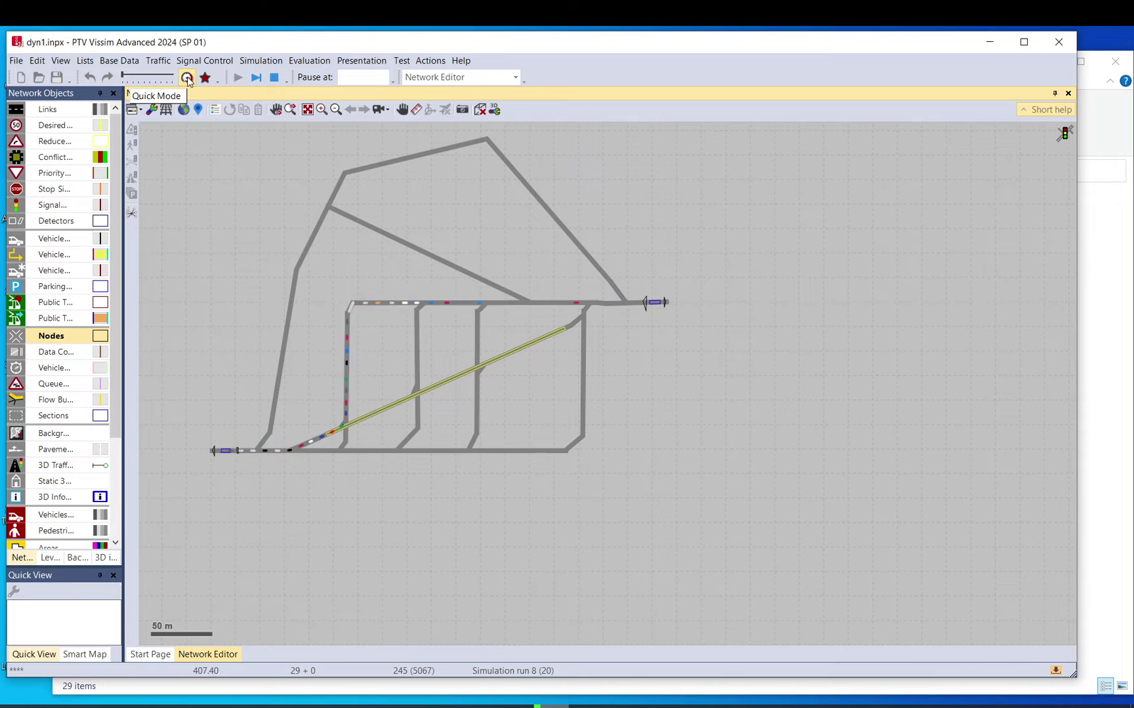
left_click(187, 78)
left_click(188, 78)
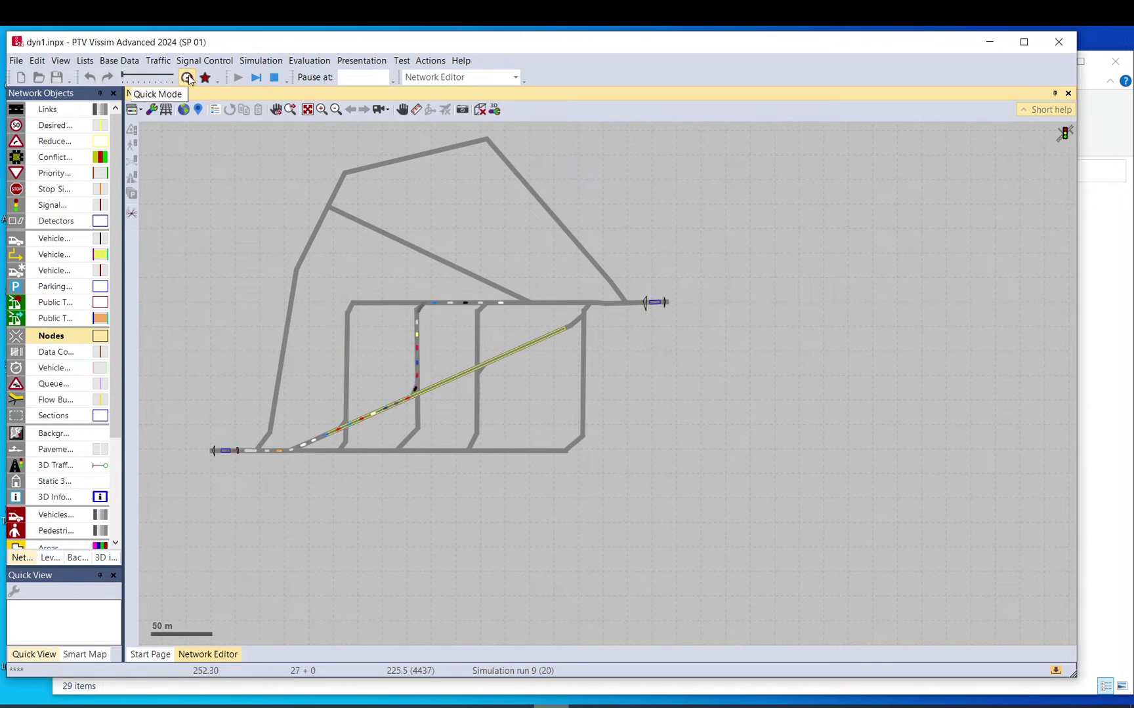
left_click(188, 78)
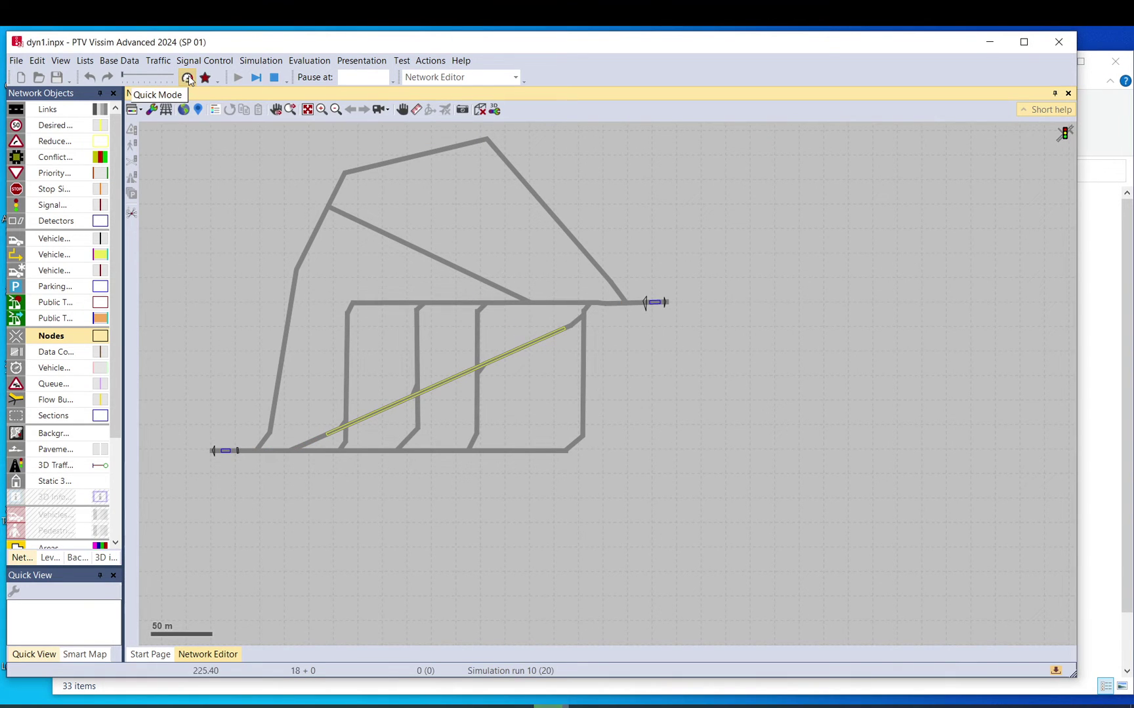
left_click(188, 78)
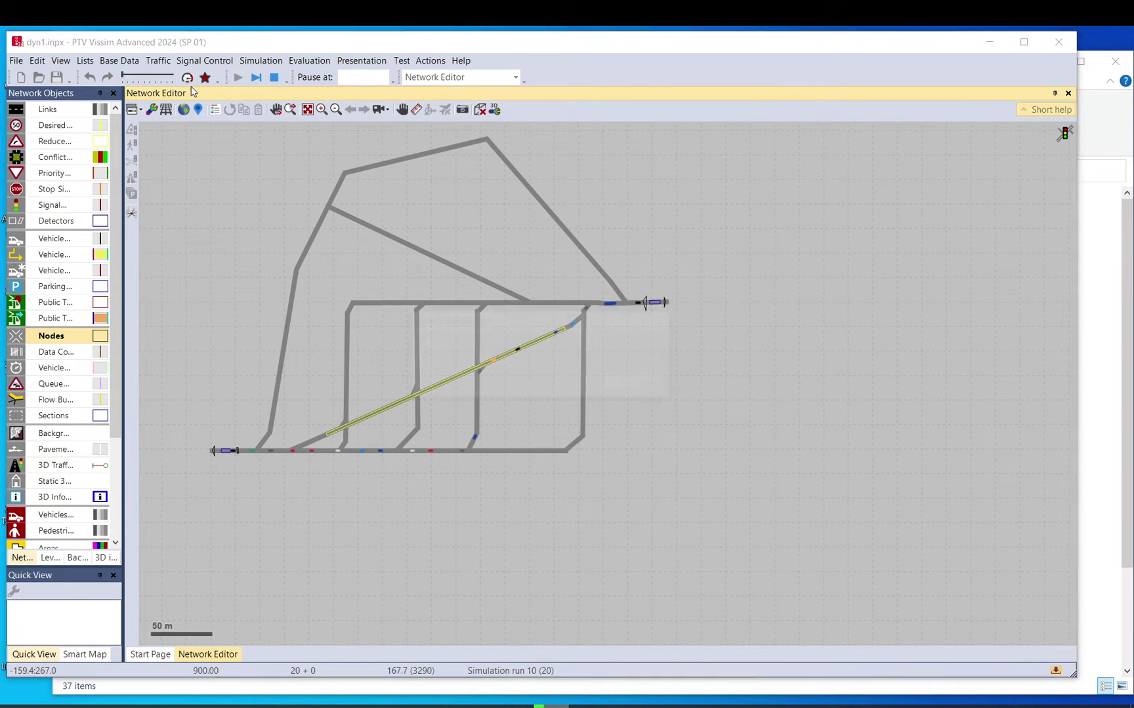
left_click(187, 79)
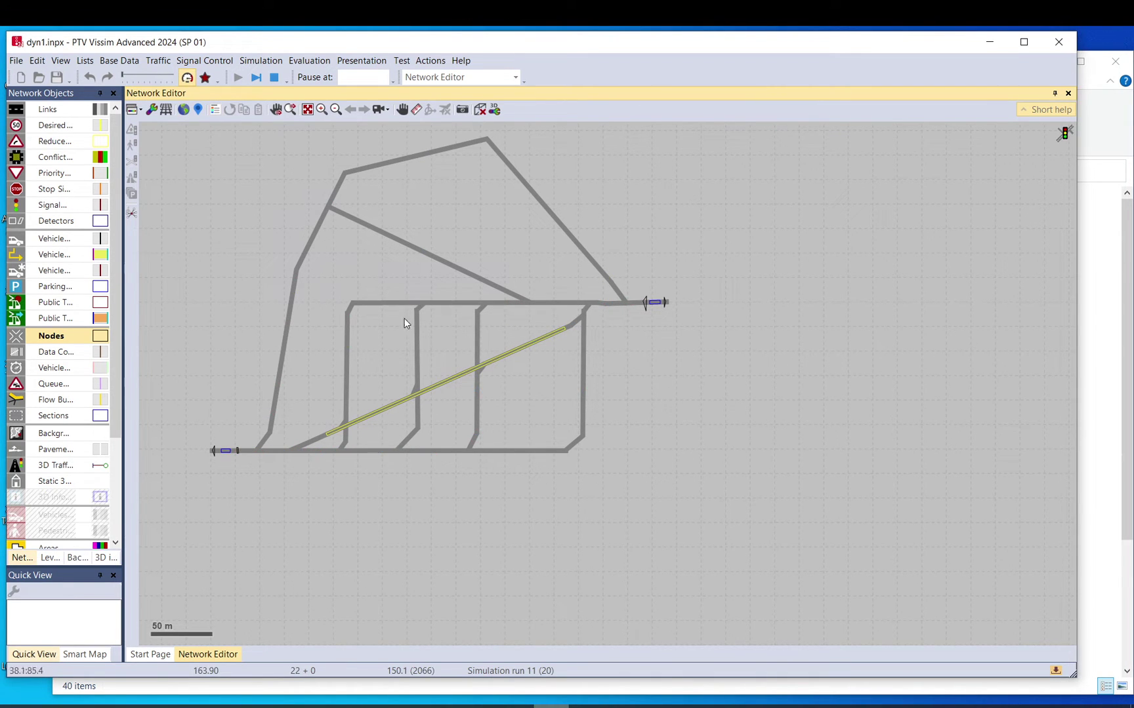
left_click(188, 78)
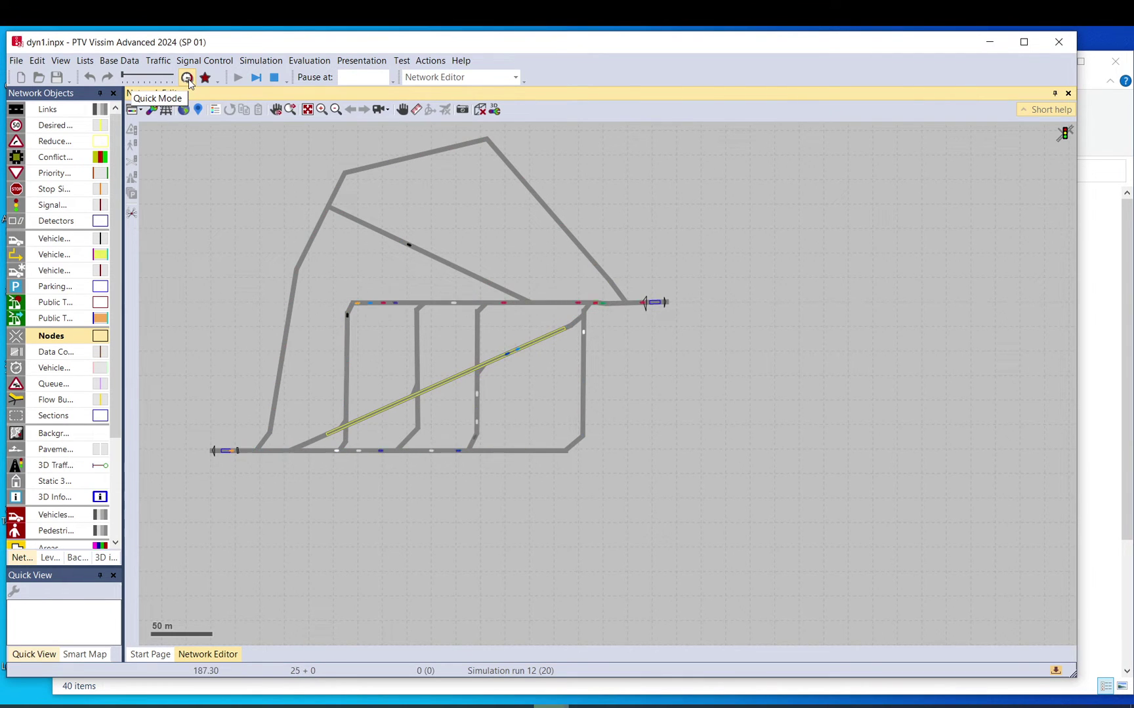
left_click(188, 79)
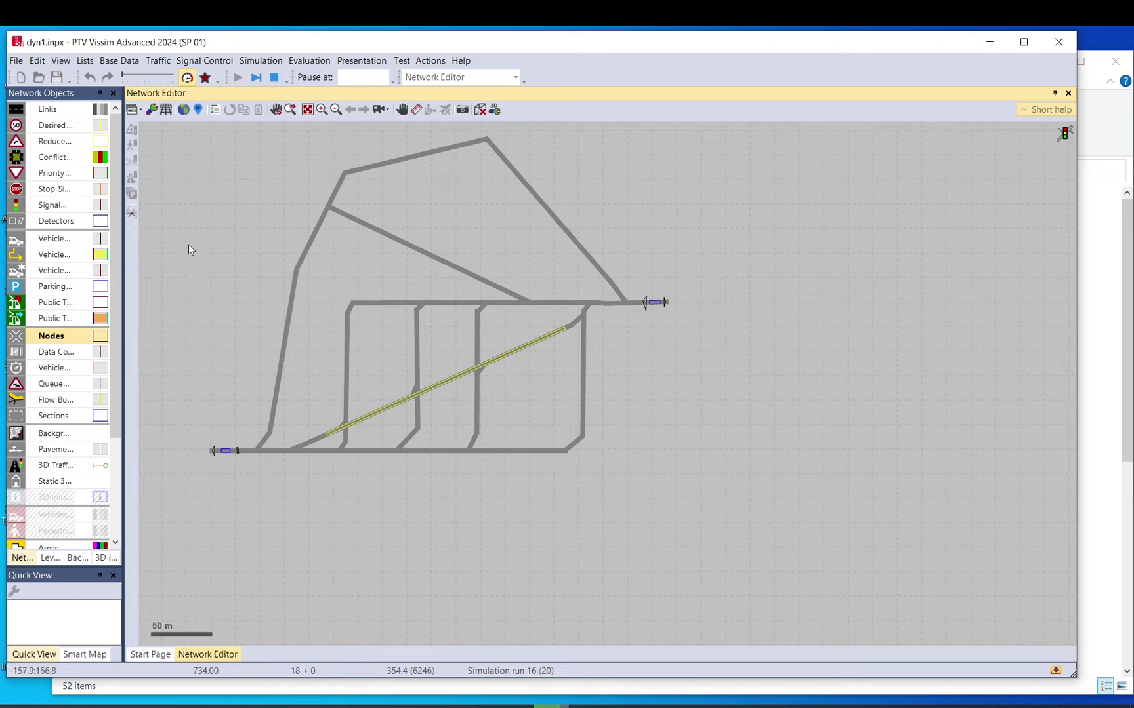
left_click(158, 61)
mouse_move(148, 128)
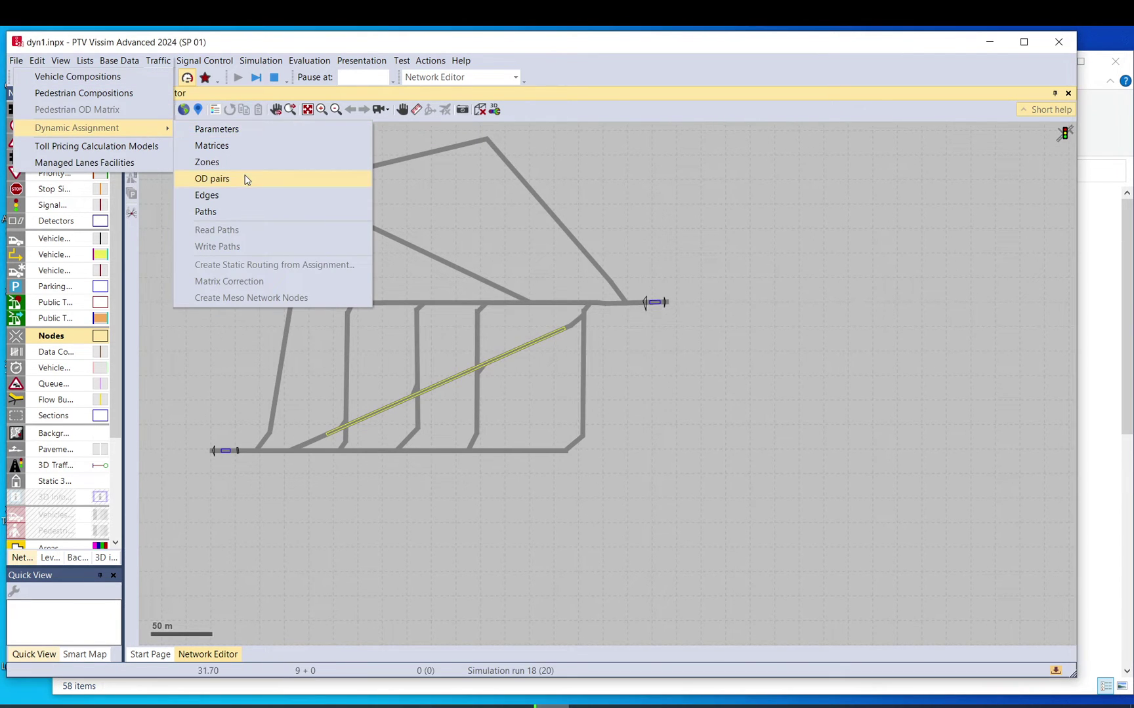
left_click(224, 129)
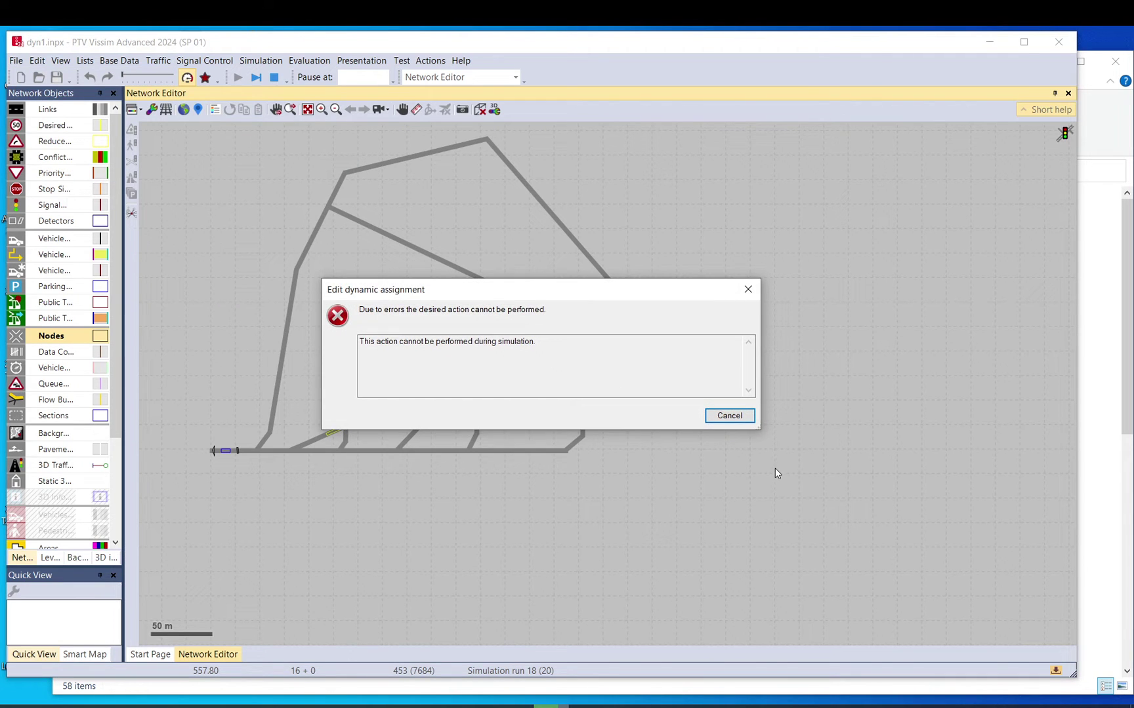
left_click(740, 418)
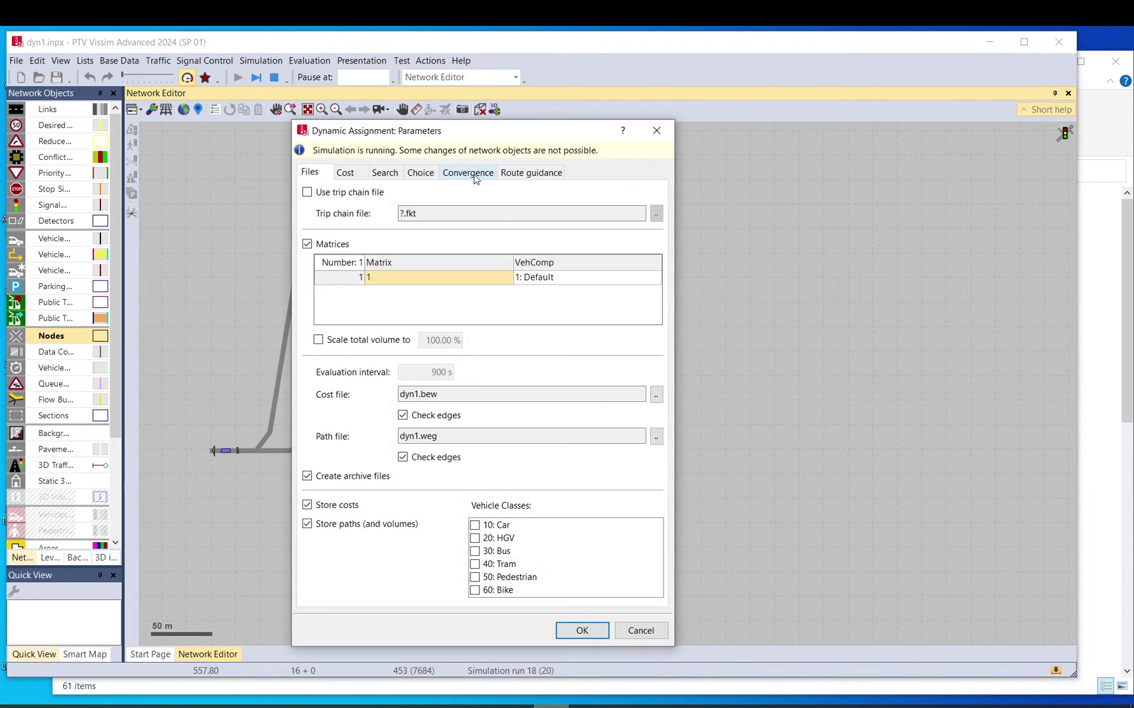
left_click(468, 173)
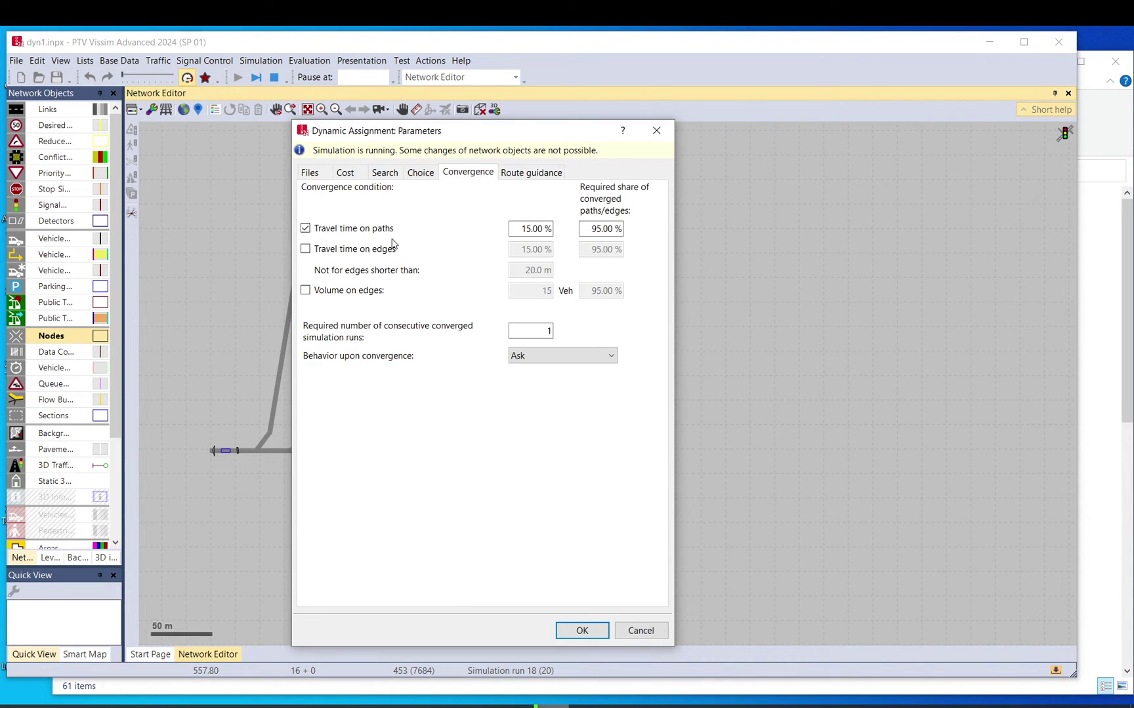
left_click(584, 631)
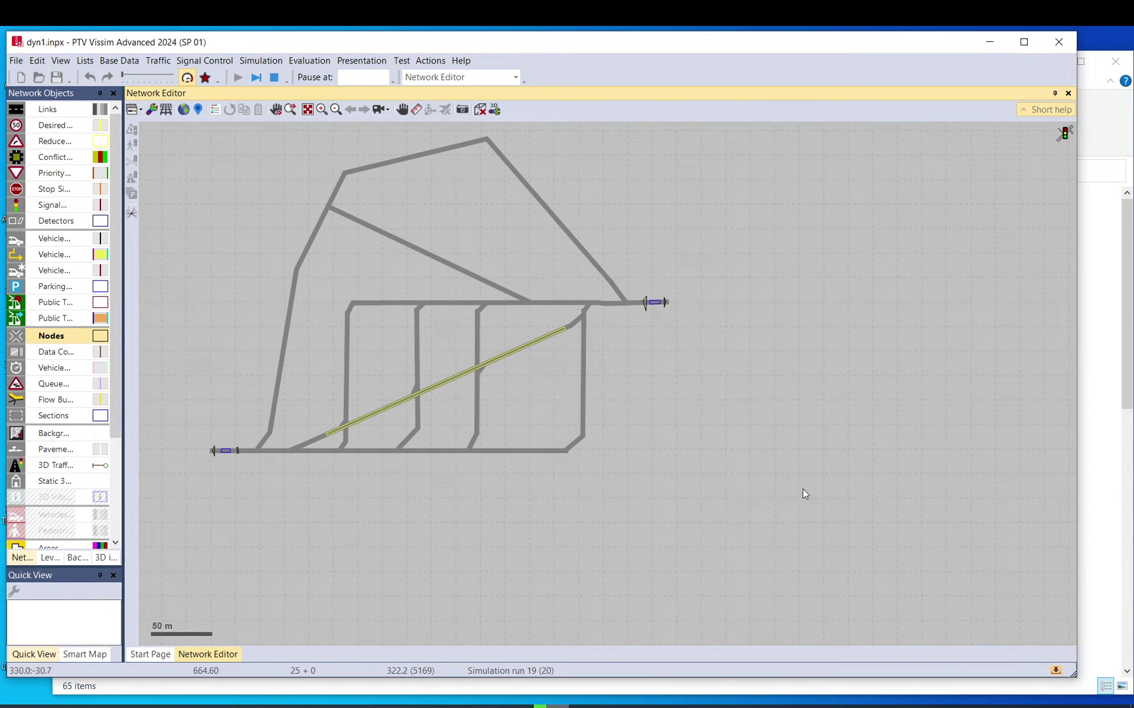
Review the finished runs' error messages in Vissim, then close the Messages list.
left_click(1113, 422)
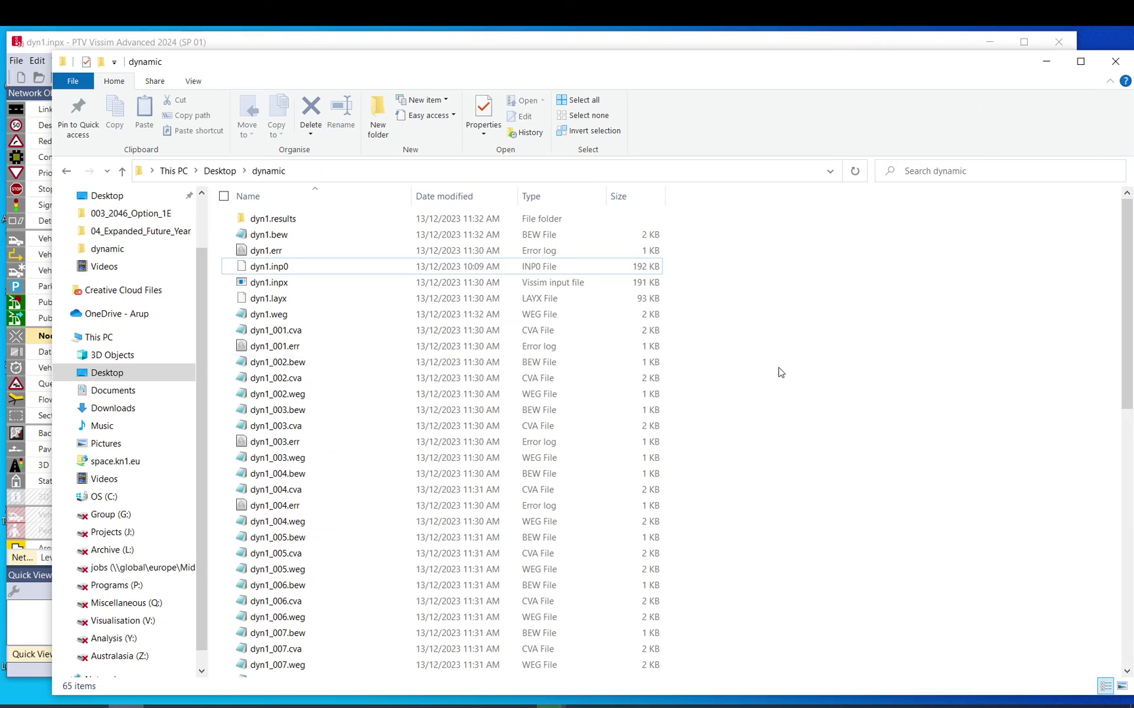
scroll(362, 364, "down", 12)
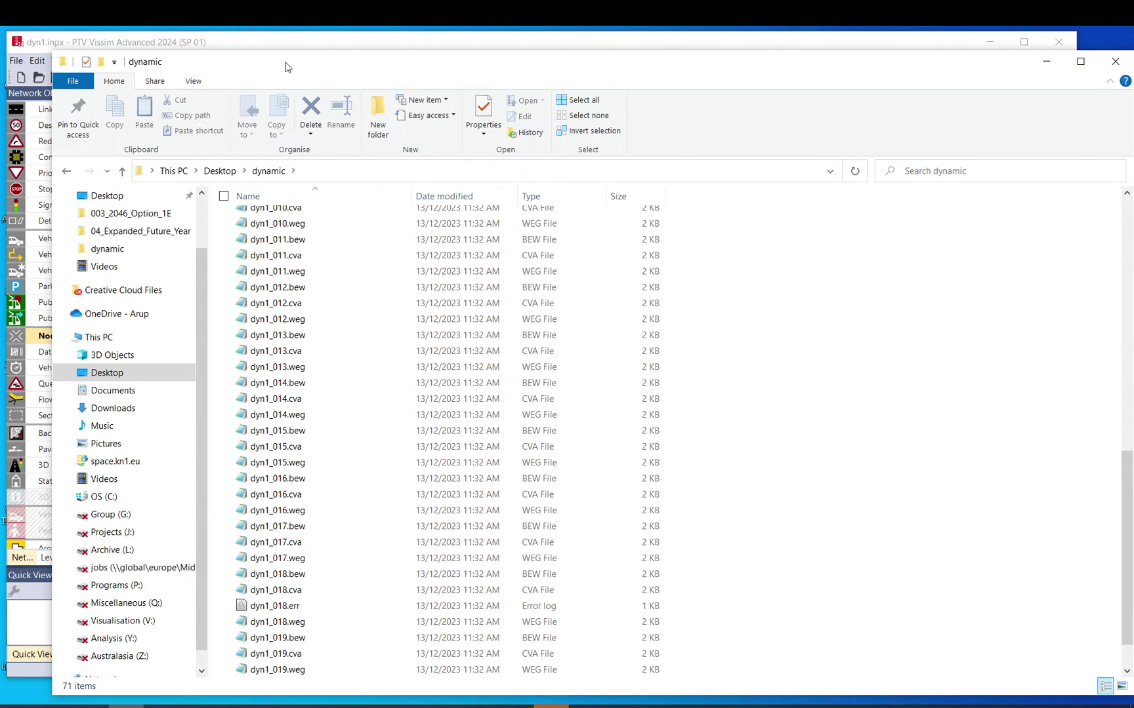
left_click(285, 42)
left_click(602, 396)
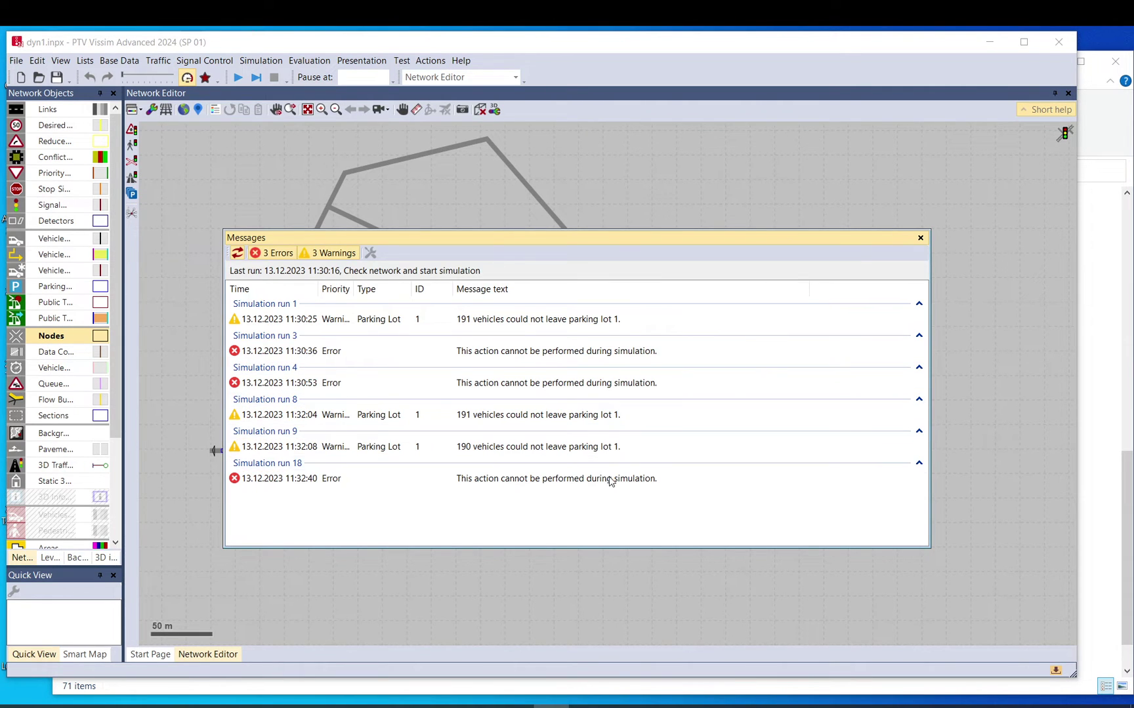
left_click(919, 237)
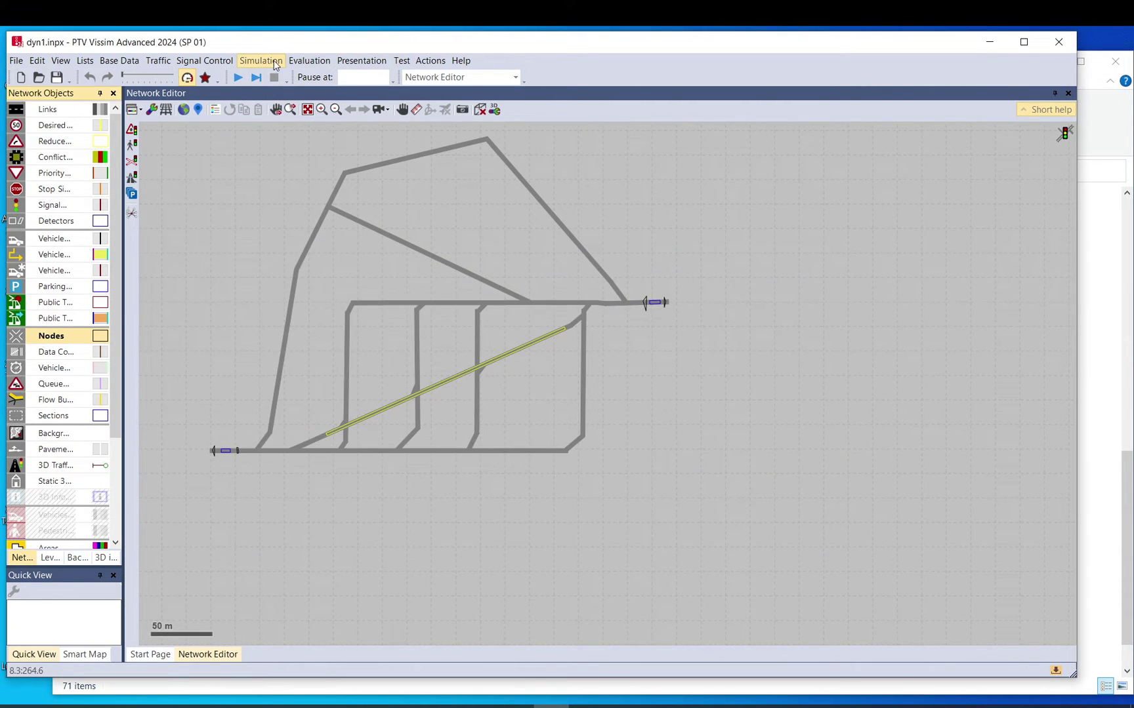
Change the Number of runs in Simulation Parameters from 20 to 30.
left_click(274, 61)
left_click(275, 62)
left_click(269, 61)
left_click(256, 77)
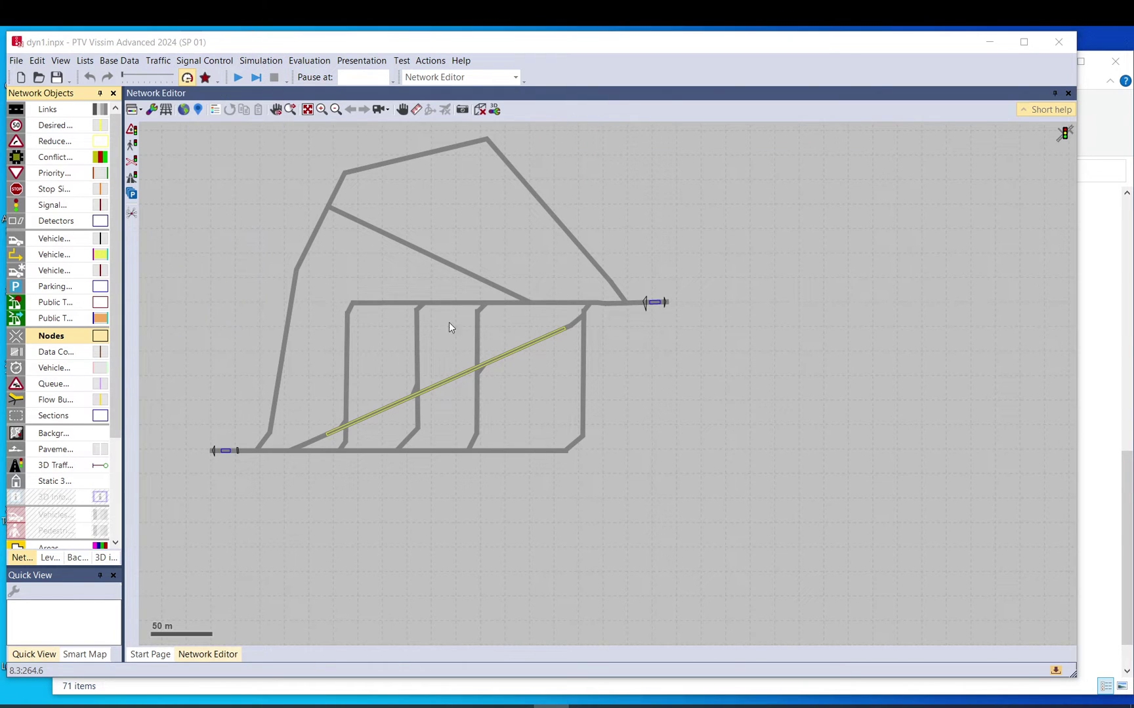
left_click_drag(314, 427, 402, 431)
left_click(443, 624)
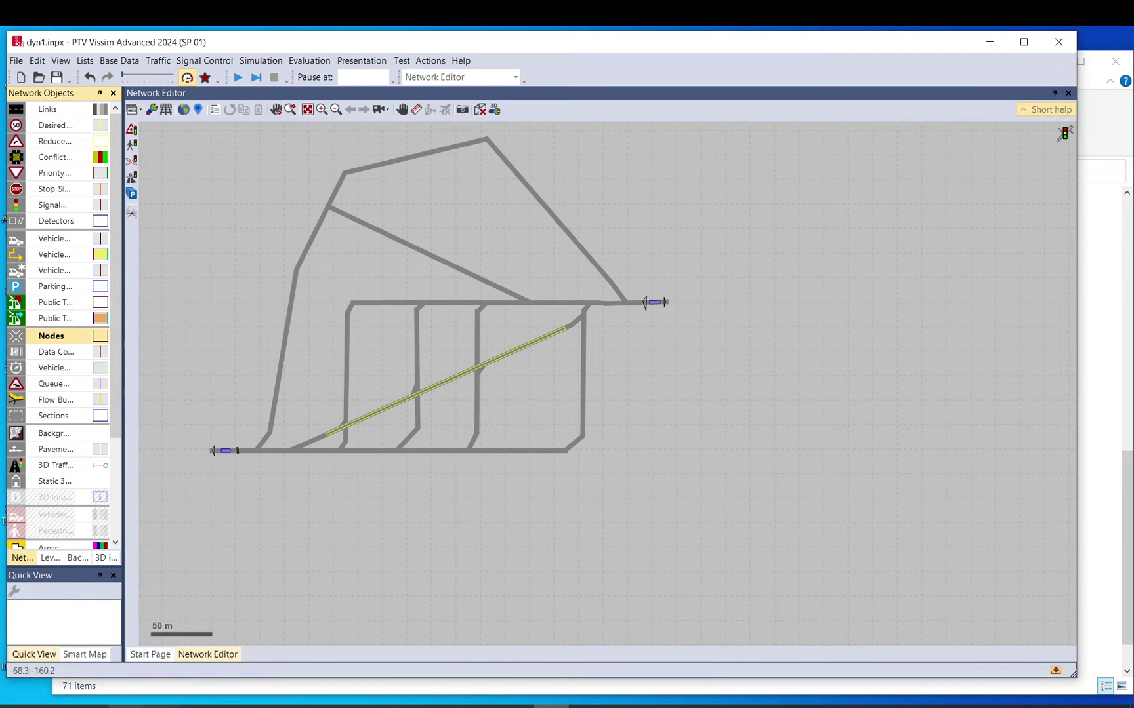
Delete the numbered dyn1_001–dyn1_020 run output files from the dynamic folder.
key("alt+Tab")
scroll(721, 318, "down", 1)
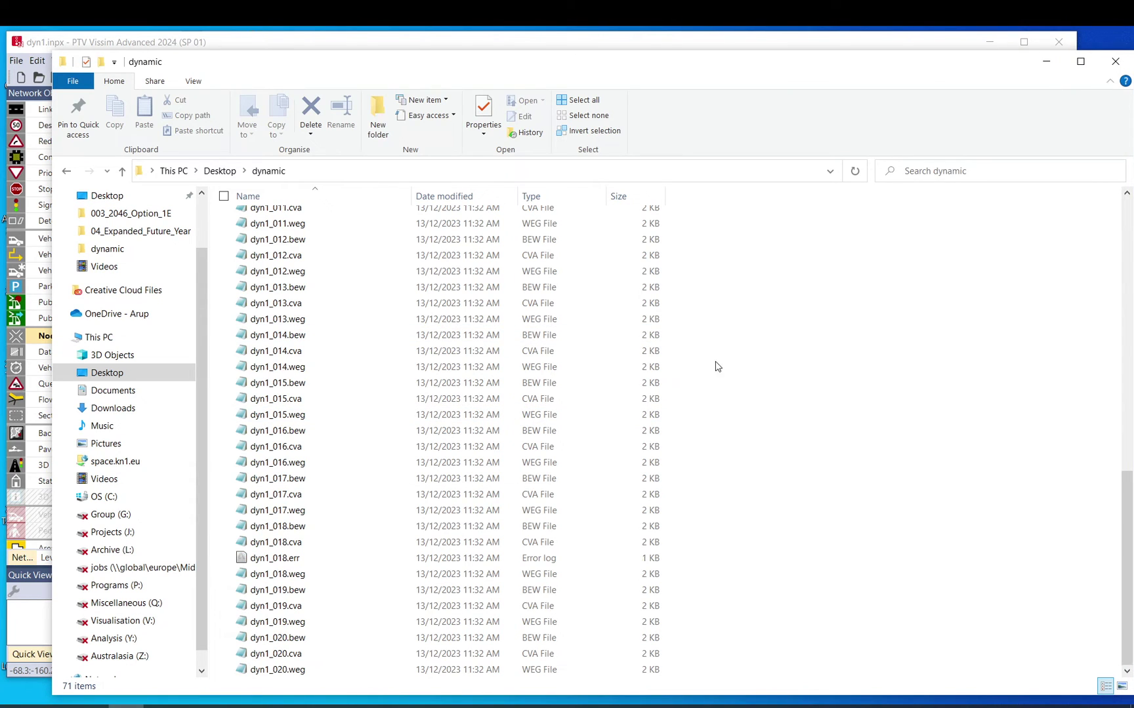
left_click_drag(715, 675, 257, 331)
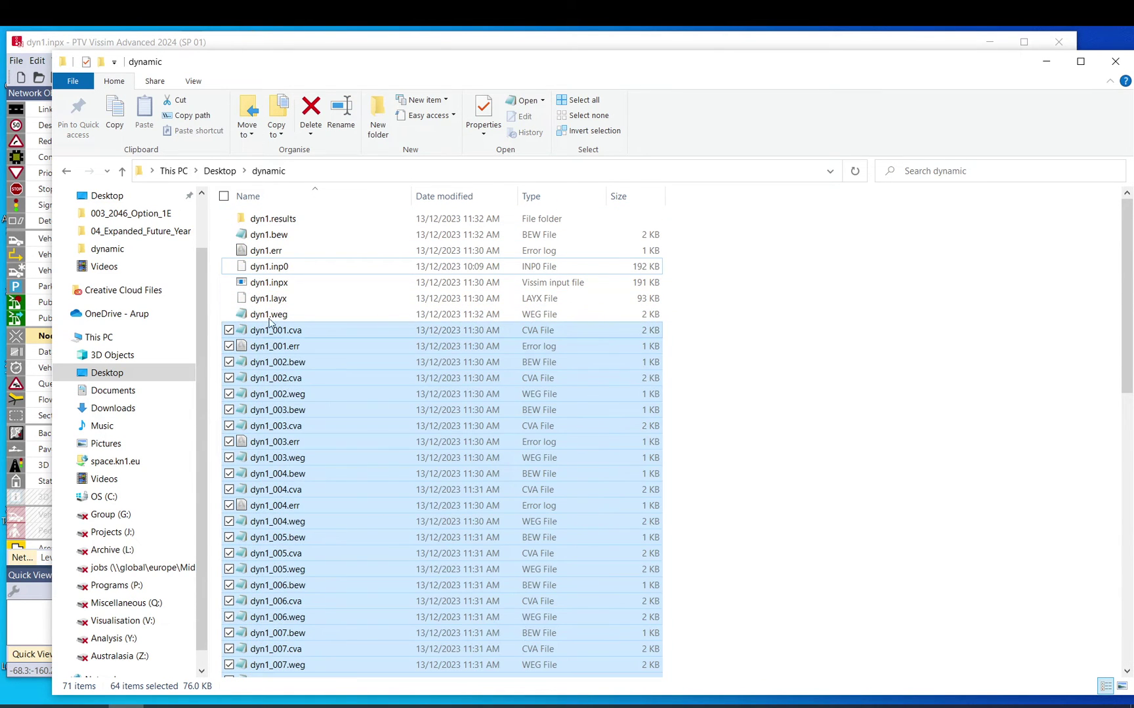
key("Delete")
Select the remaining base files dyn1.bew and dyn1.weg to check what is left.
left_click(271, 235)
left_click(269, 316)
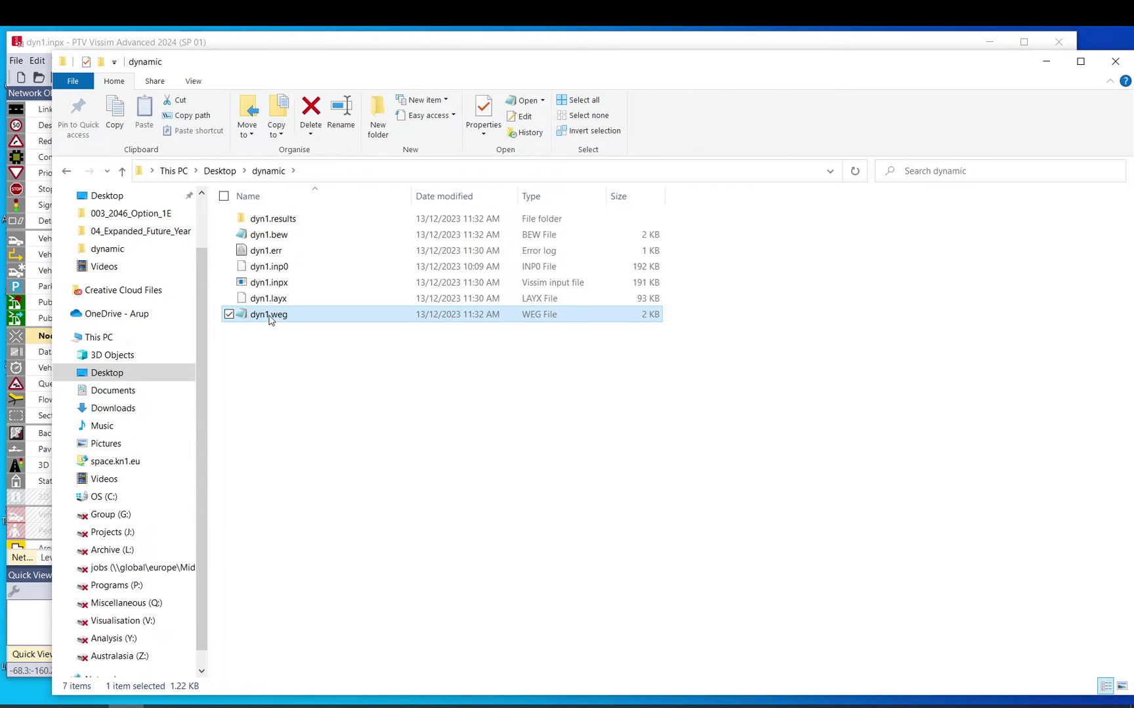
left_click(269, 235)
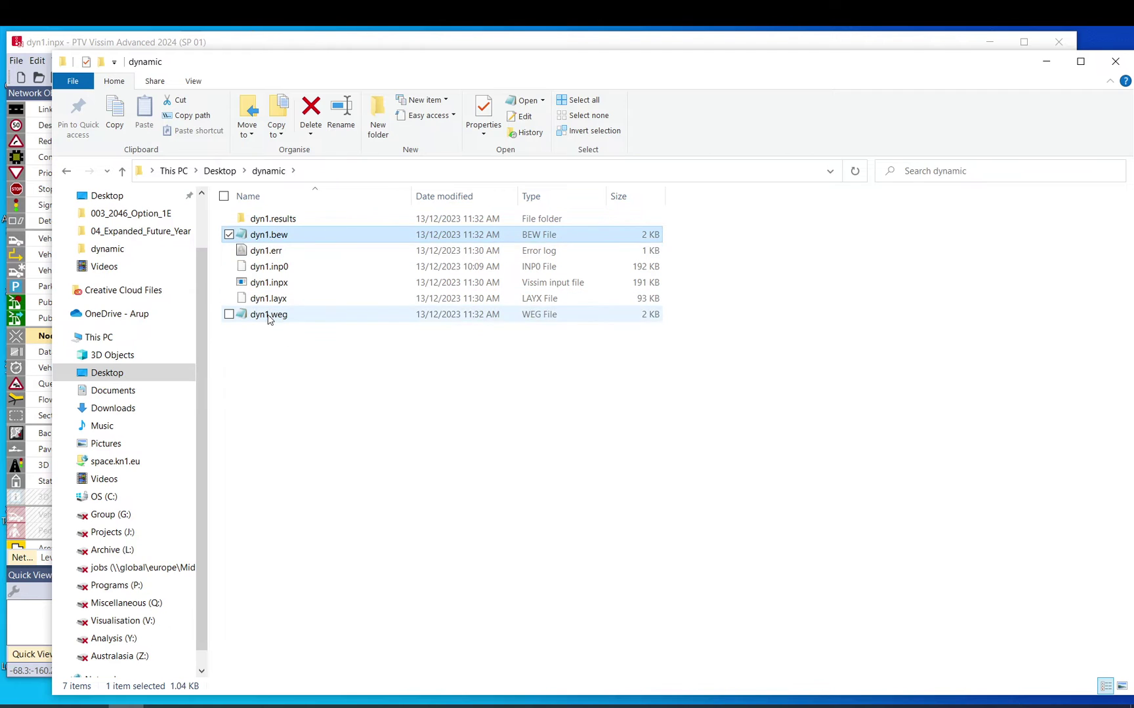
left_click(269, 317)
left_click(275, 237)
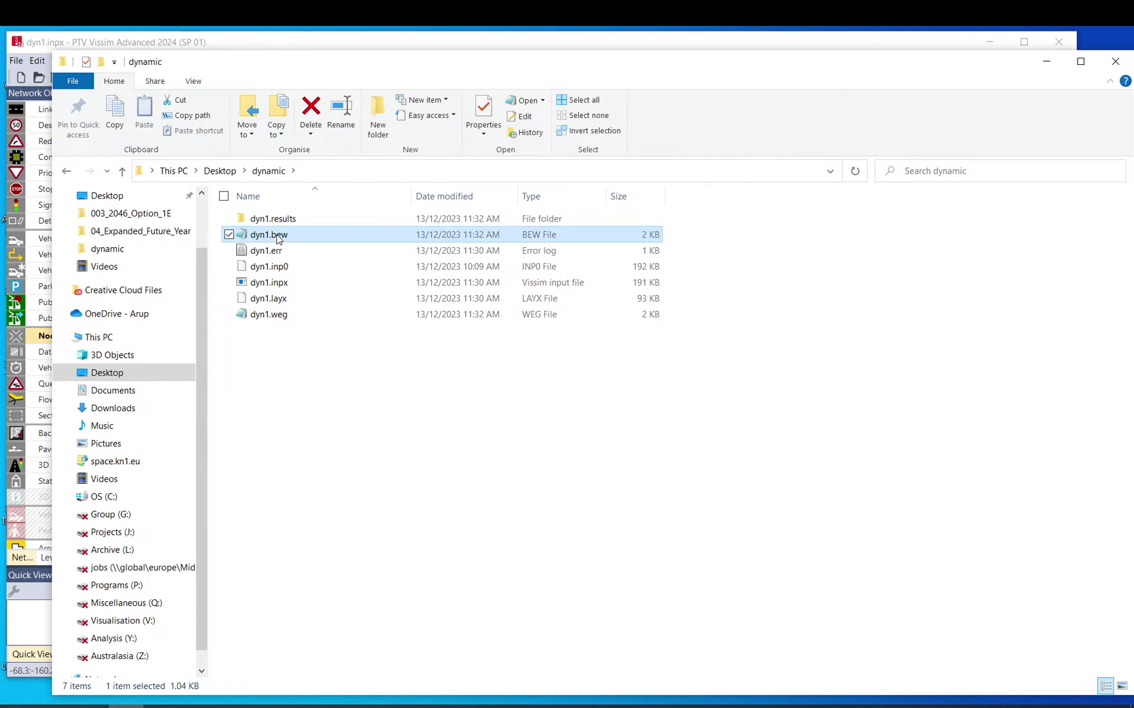
Start the continuous simulation, saving model changes, and stop once convergence is met at run 3.
left_click(281, 45)
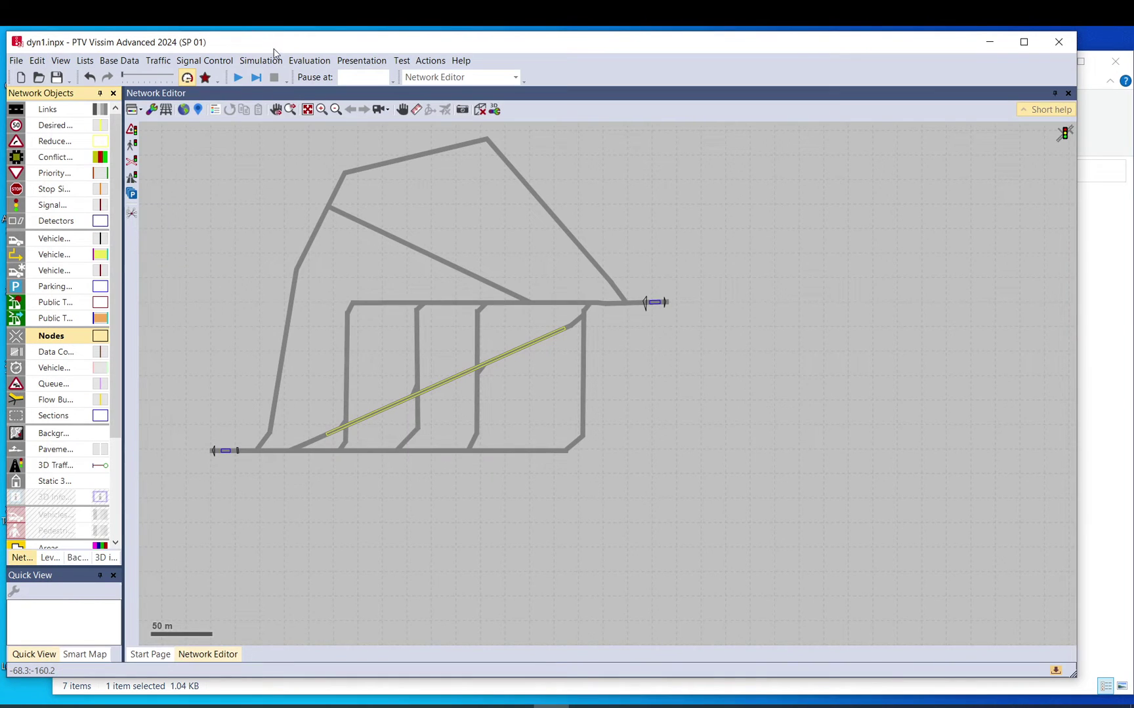
left_click(237, 78)
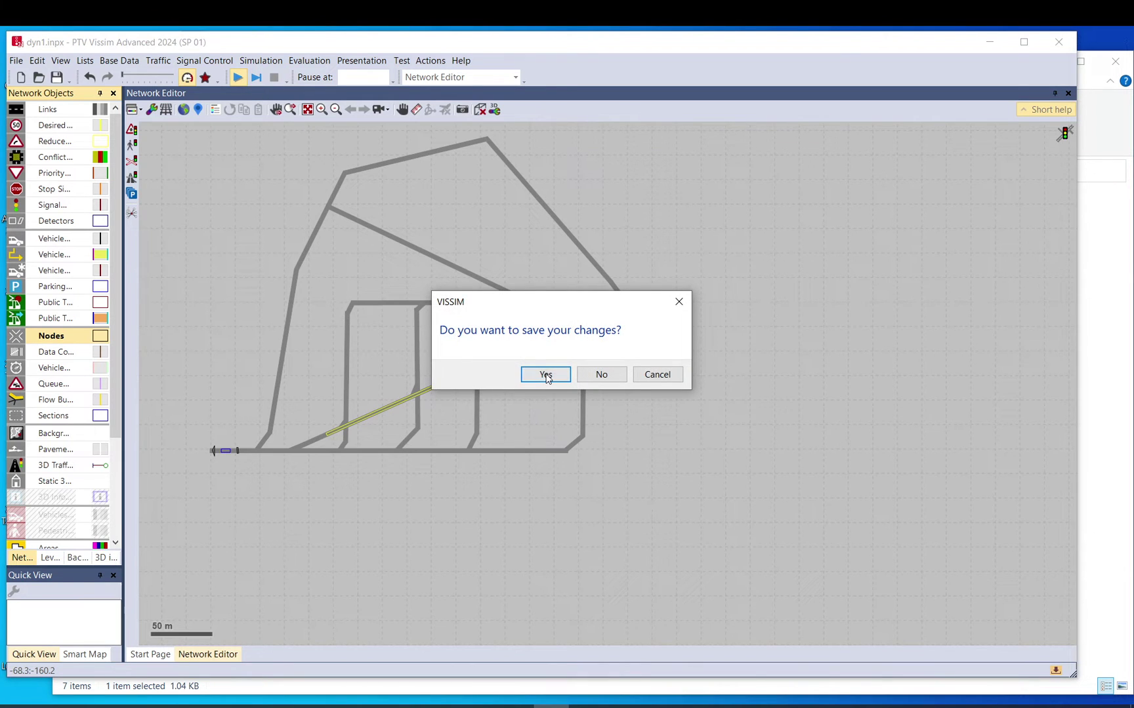
left_click(546, 375)
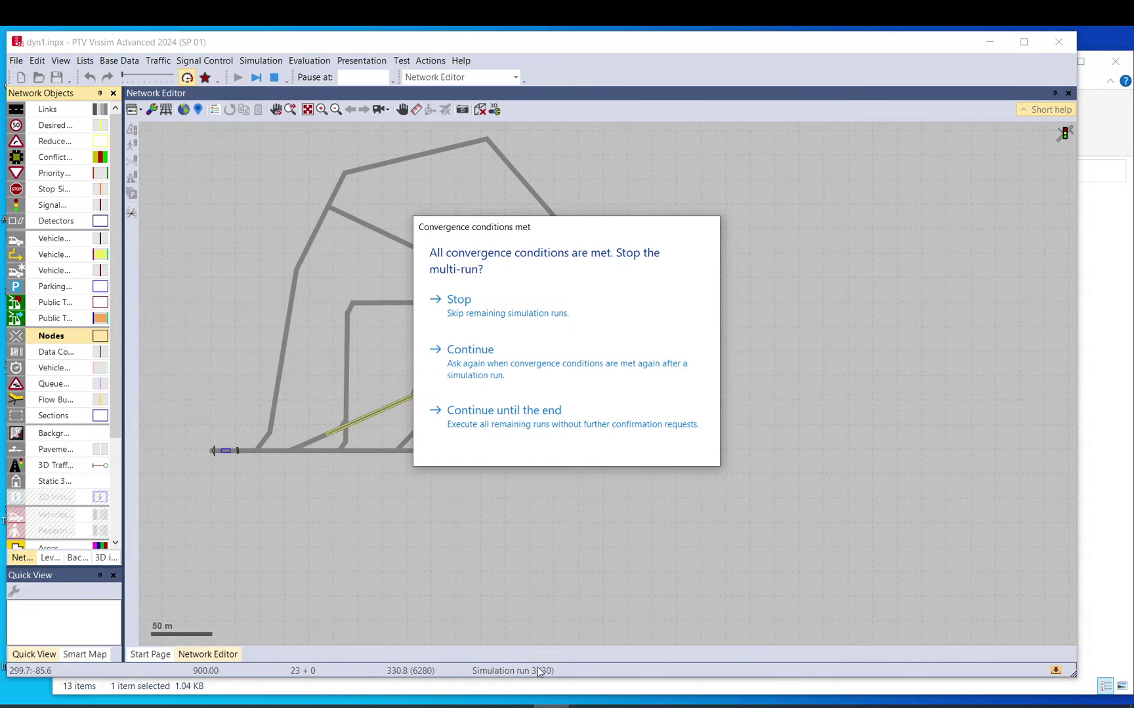
left_click(494, 321)
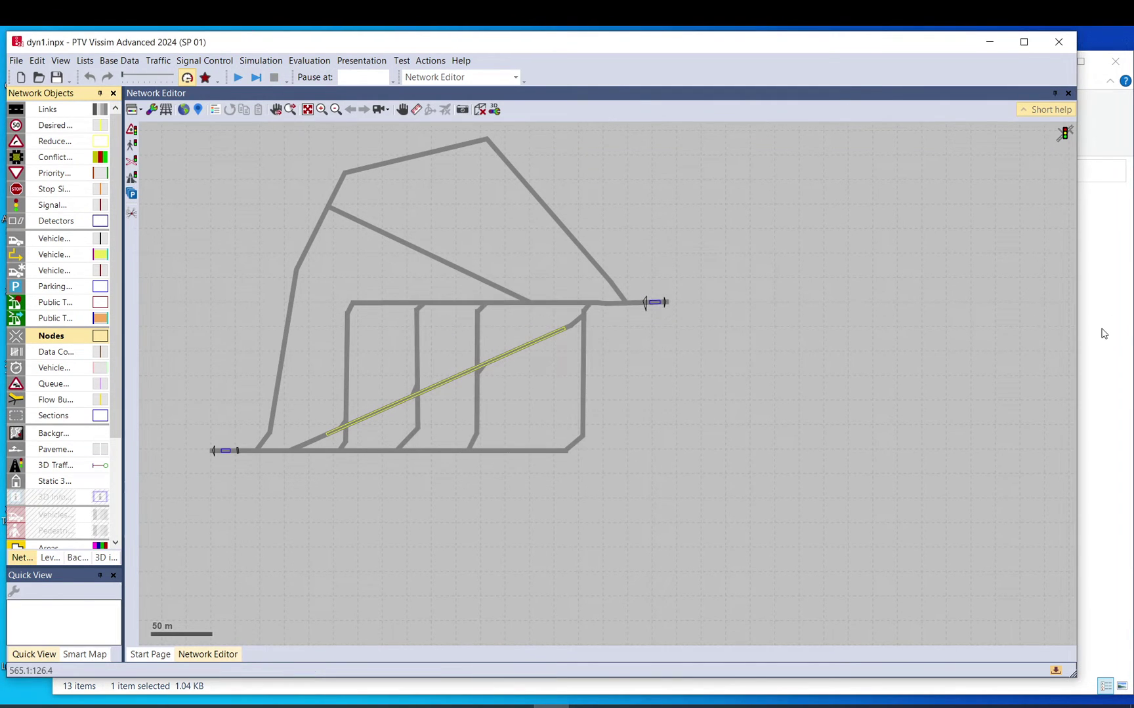
Open dyn1_001.cva from the dynamic folder in Notepad.
left_click(1100, 328)
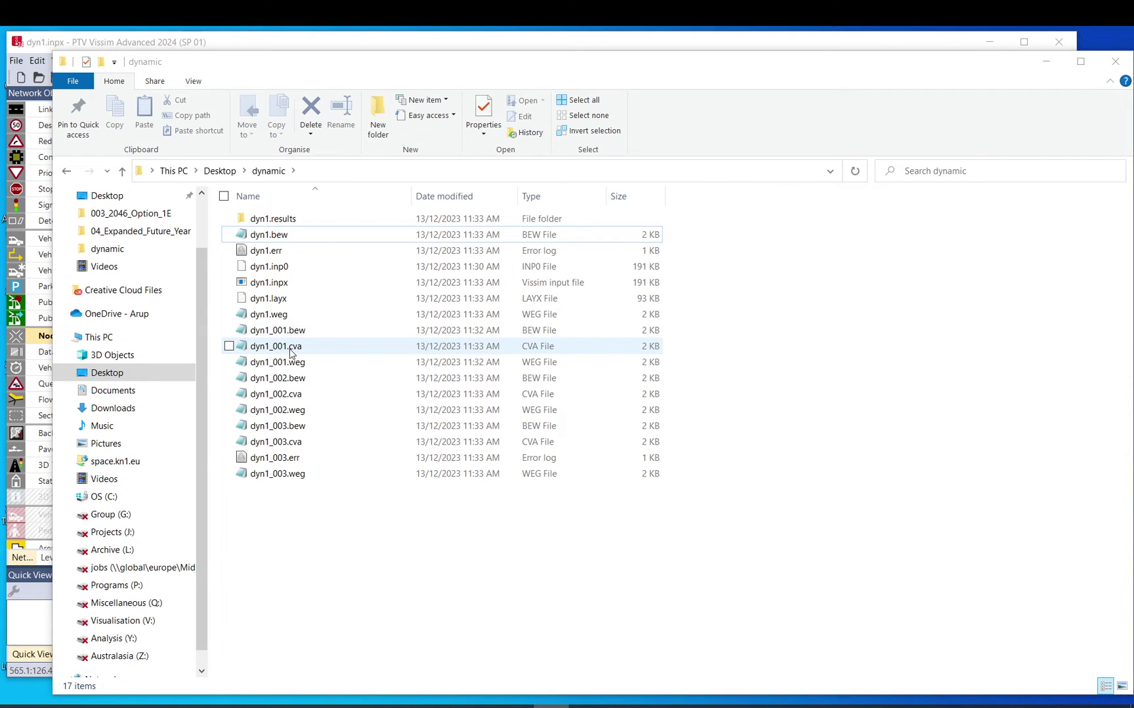
left_click(283, 396)
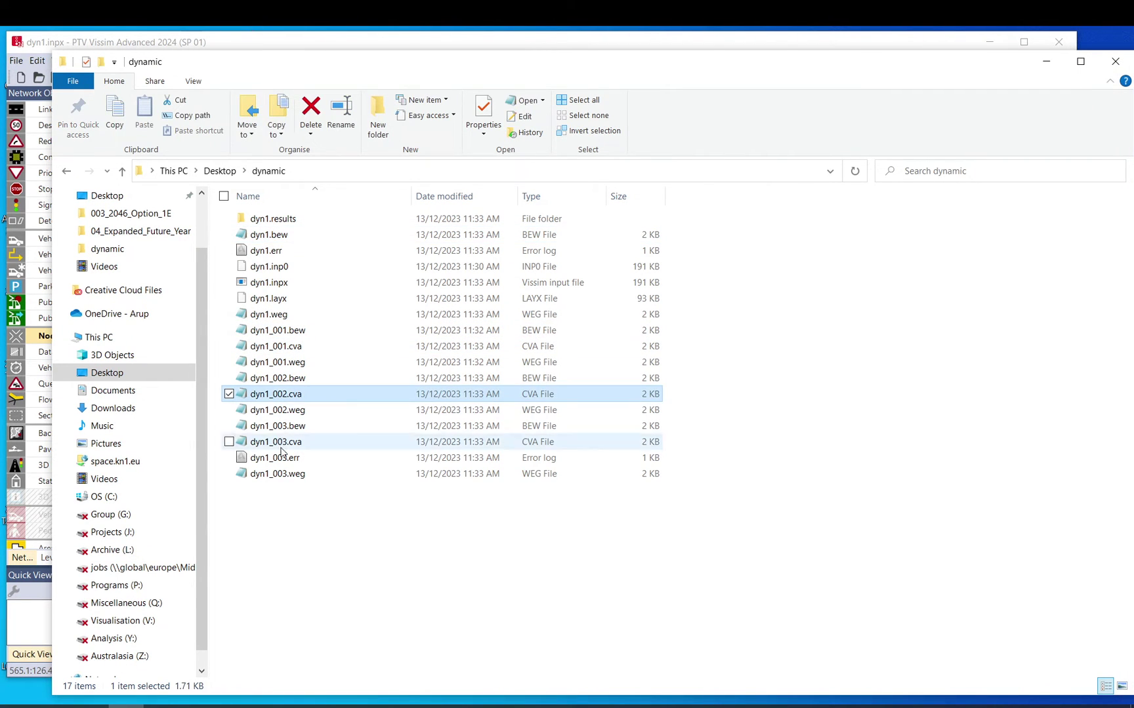
left_click(284, 443)
double_click(308, 345)
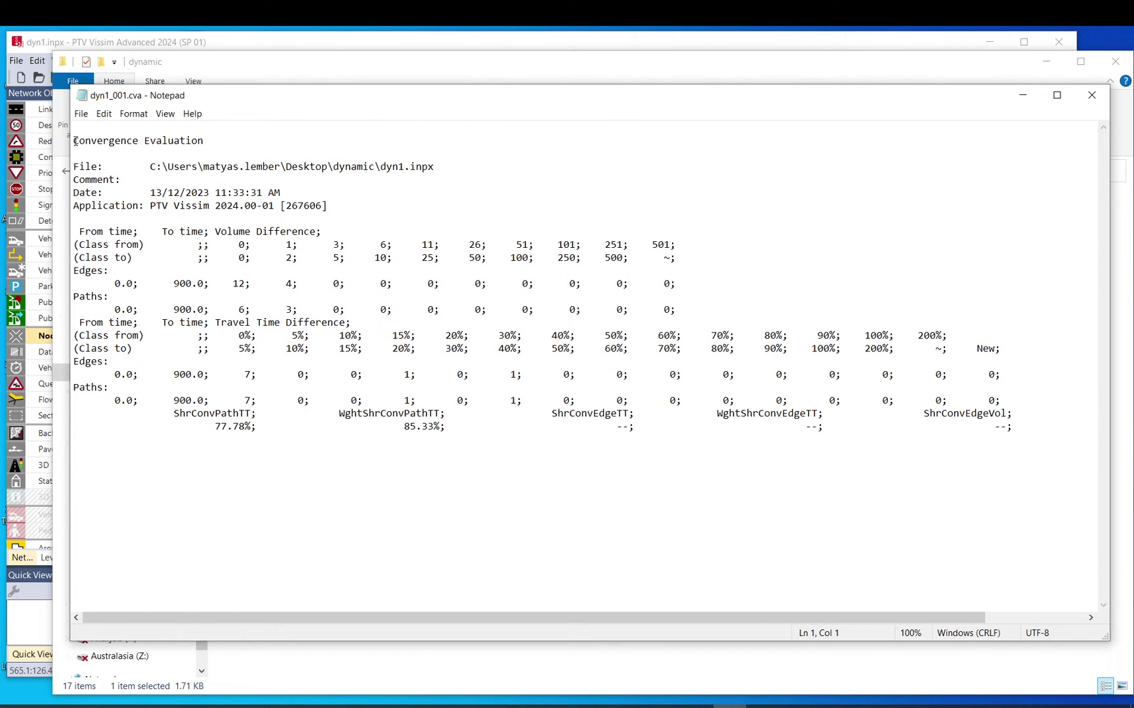
Highlight the file header and the Volume Difference table heading.
left_click_drag(74, 141, 352, 204)
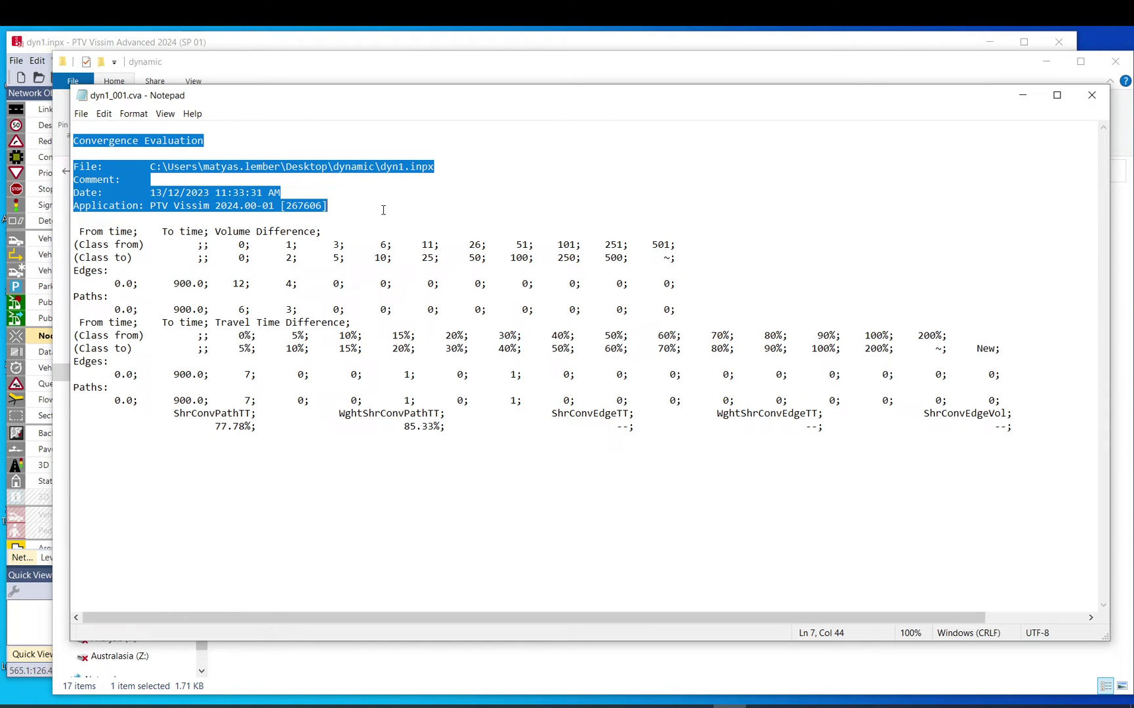
left_click_drag(76, 233, 72, 321)
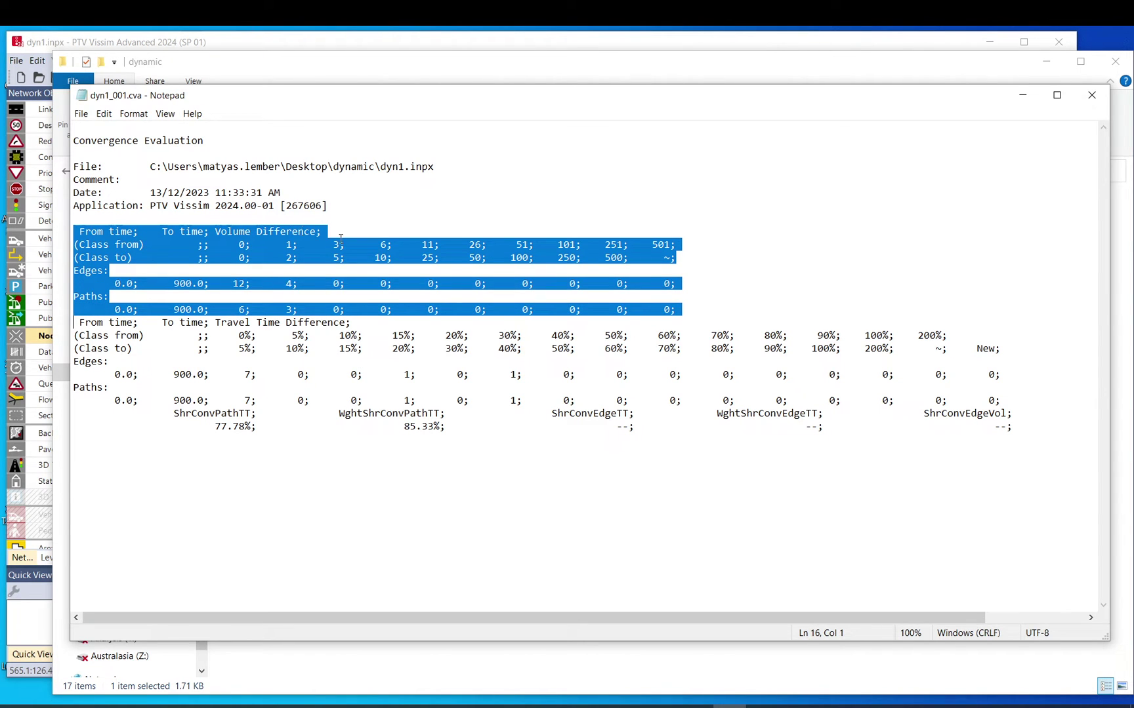
left_click(75, 232)
left_click(248, 231, "shift")
left_click_drag(328, 232, 74, 271)
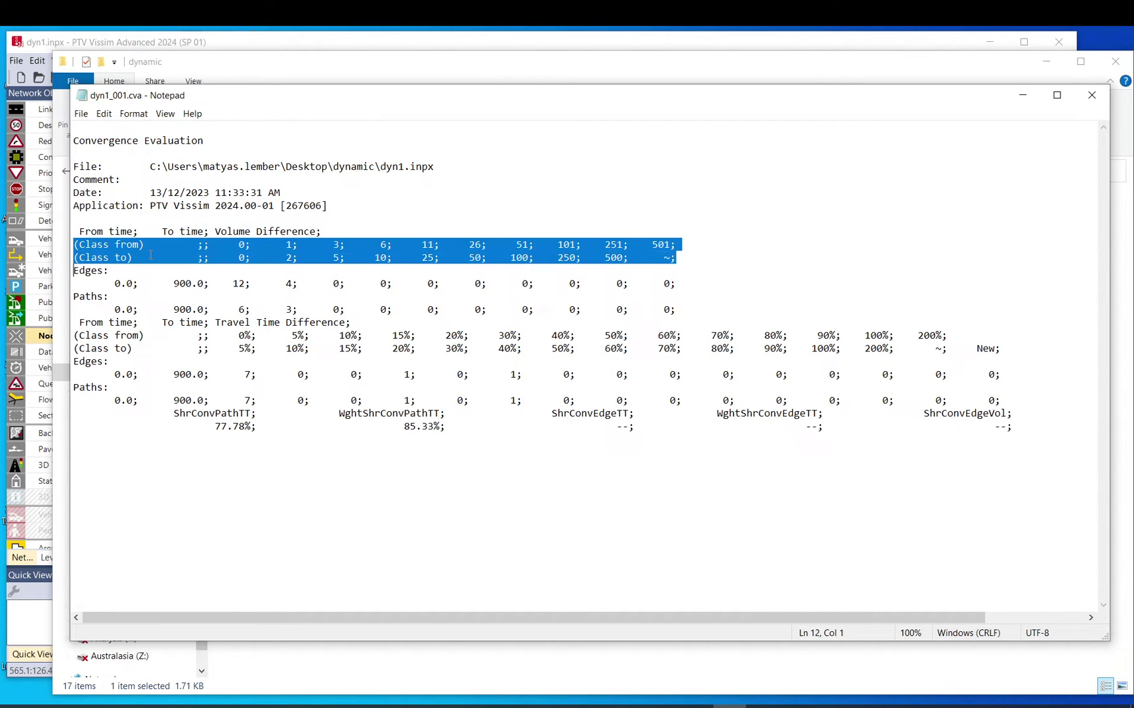
Point out the volume class boundaries (6, 10, 501) and the Edges and Paths result rows.
left_click_drag(237, 245, 243, 258)
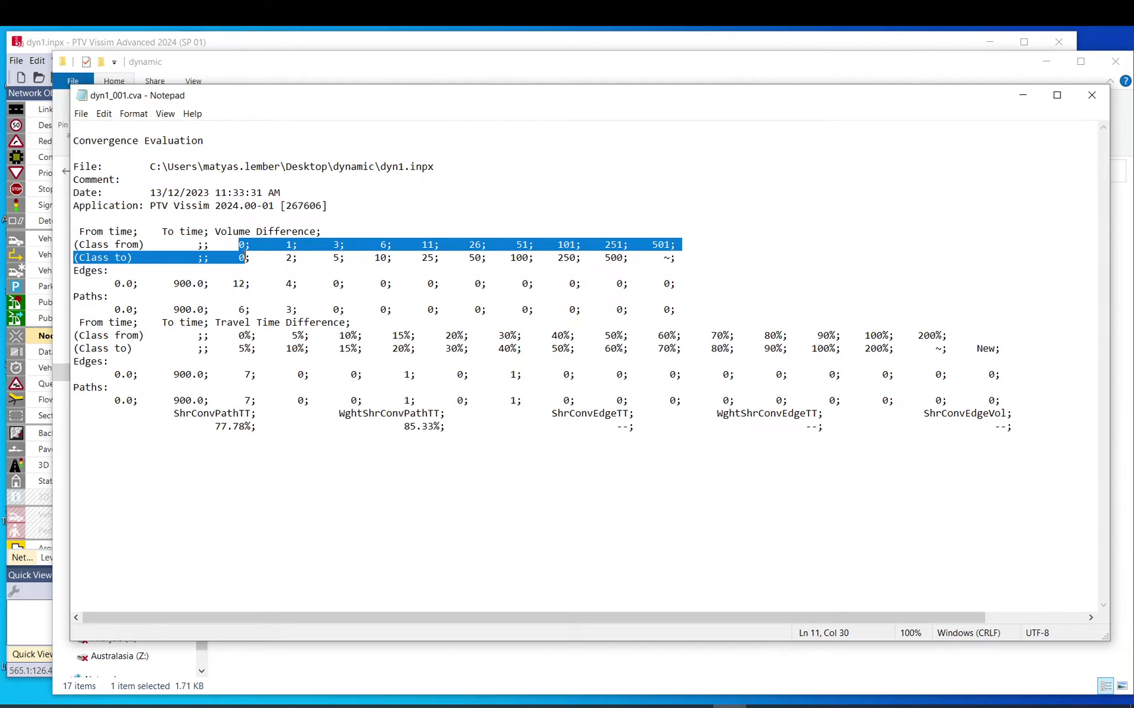
left_click(328, 244)
left_click(292, 244)
left_click(292, 258)
left_click(339, 244)
left_click(381, 244)
left_click(382, 258)
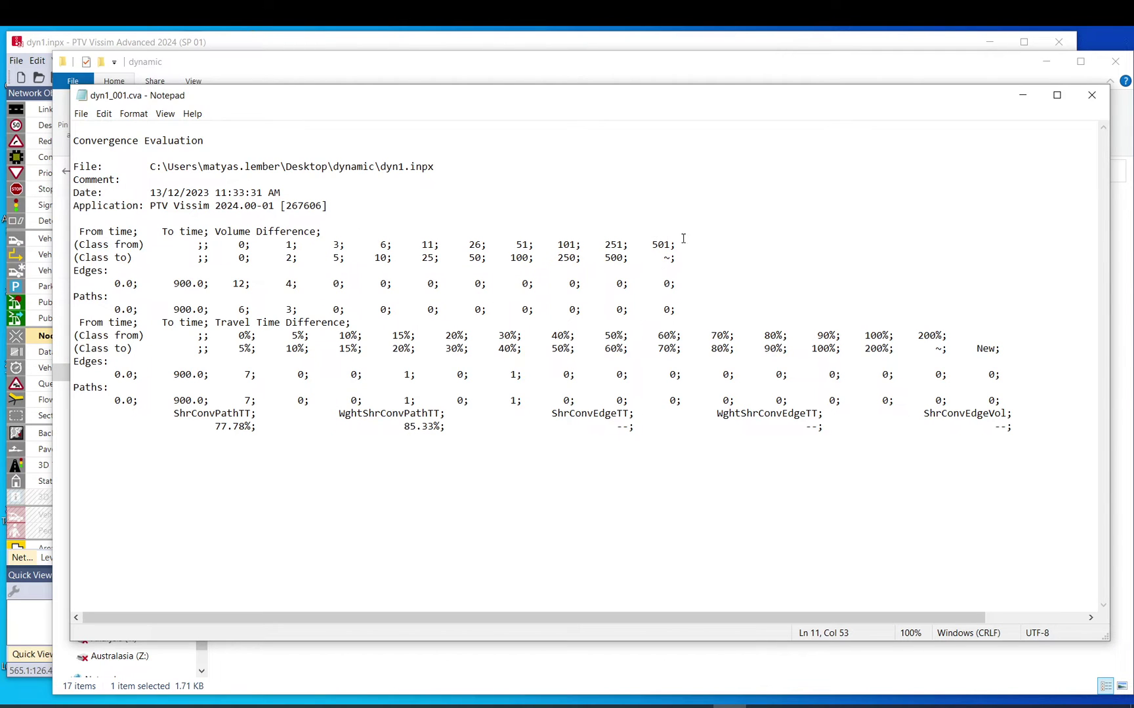
double_click(663, 245)
left_click(669, 245)
left_click_drag(73, 271, 682, 286)
left_click_drag(76, 296, 682, 311)
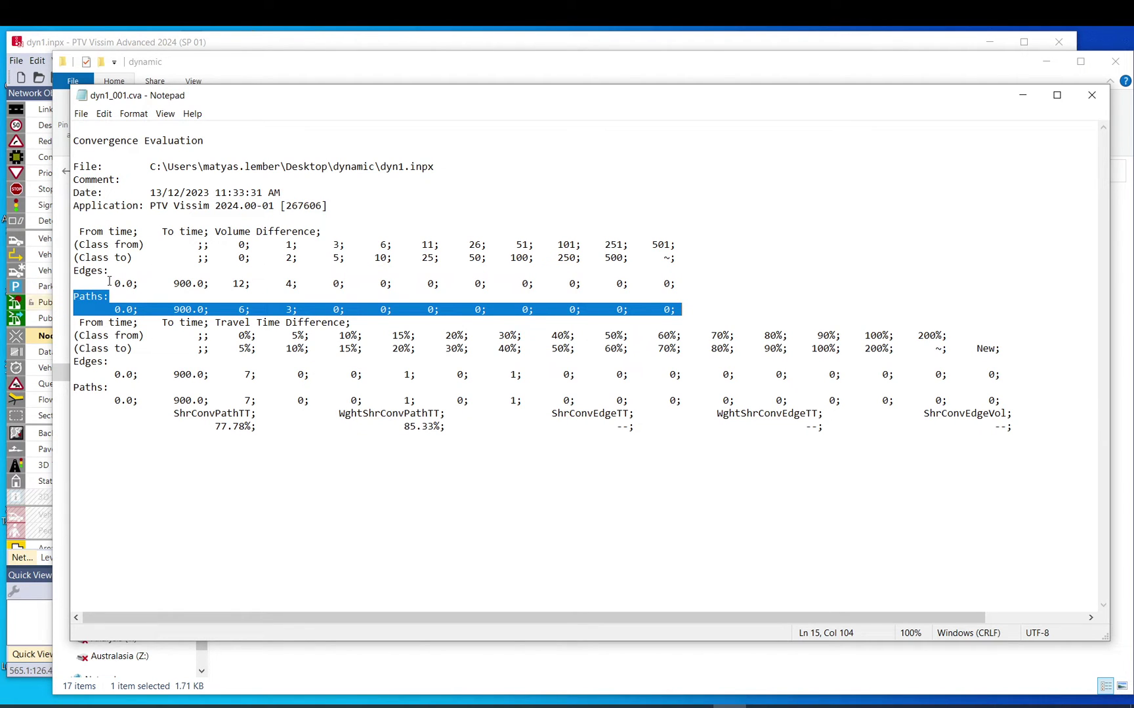
Highlight the 0.0–900.0 time interval and Edges count of 12, then move Notepad aside.
left_click_drag(110, 282, 210, 284)
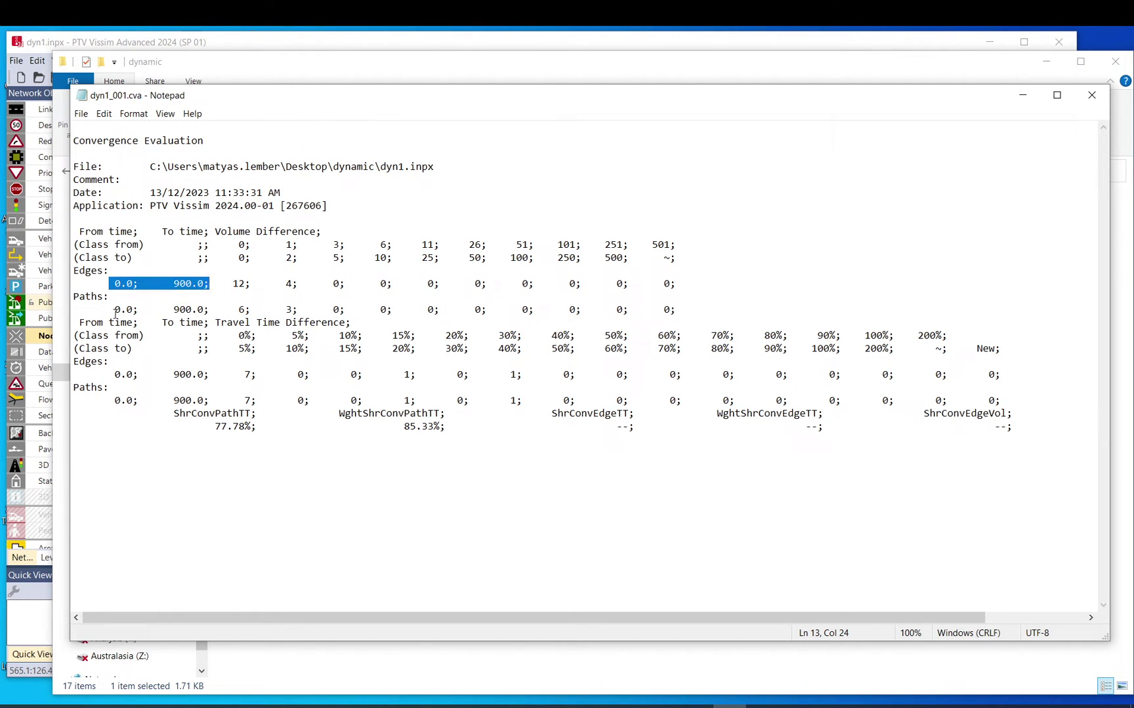
left_click_drag(109, 309, 208, 307)
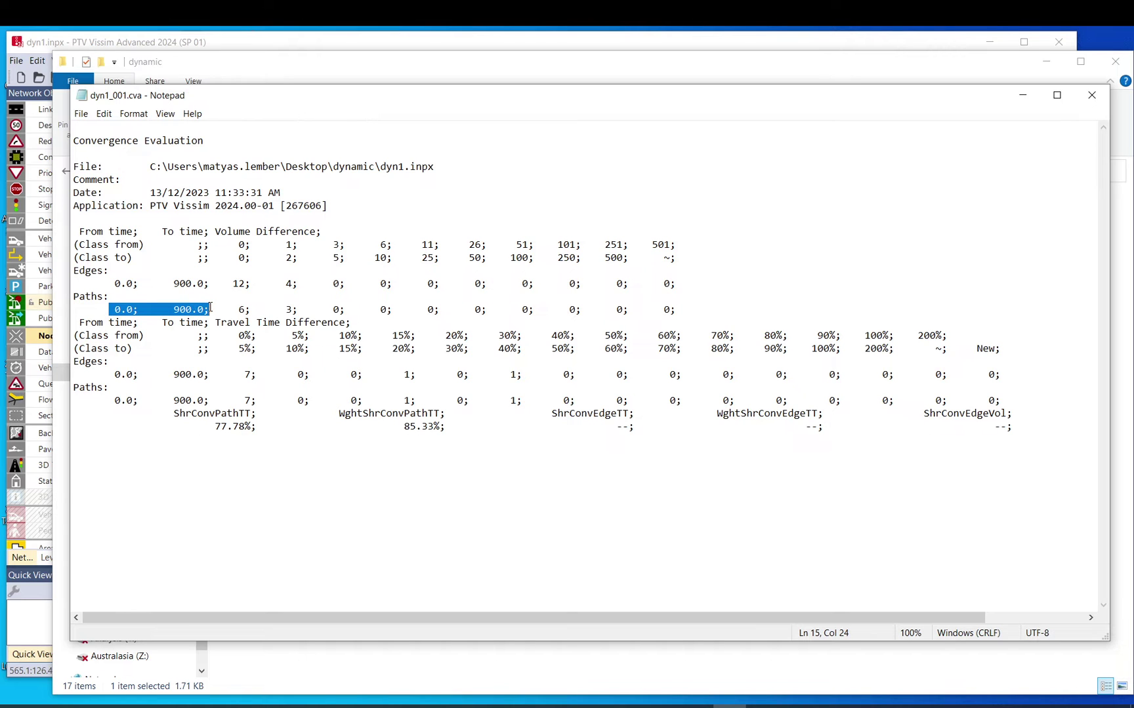
left_click_drag(112, 284, 211, 284)
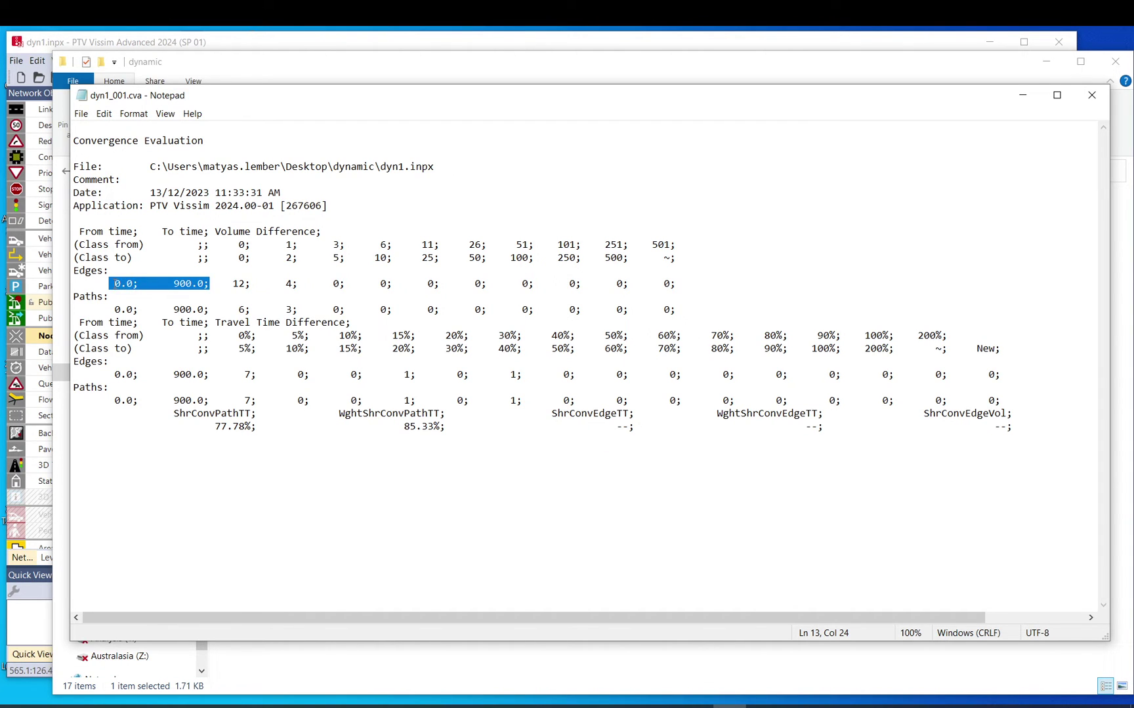
left_click_drag(114, 283, 669, 284)
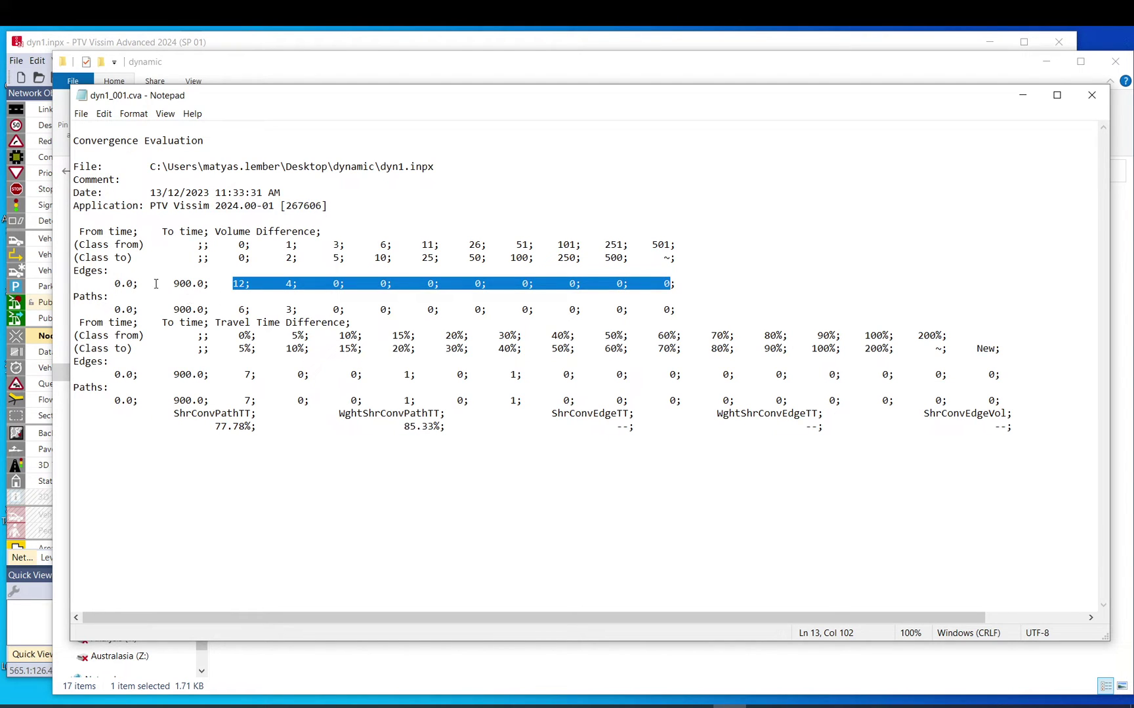
mouse_move(109, 284)
left_mouse_down()
mouse_move(243, 286)
mouse_move(115, 283)
left_mouse_up()
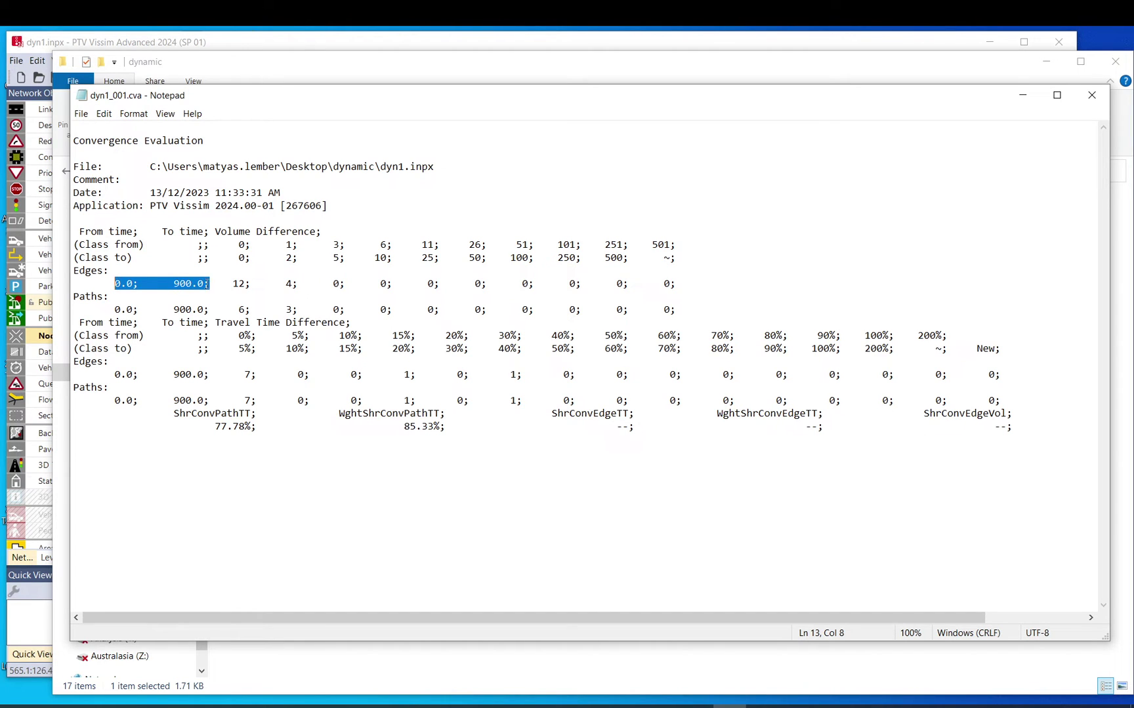
left_click_drag(209, 283, 119, 284)
left_click(224, 282)
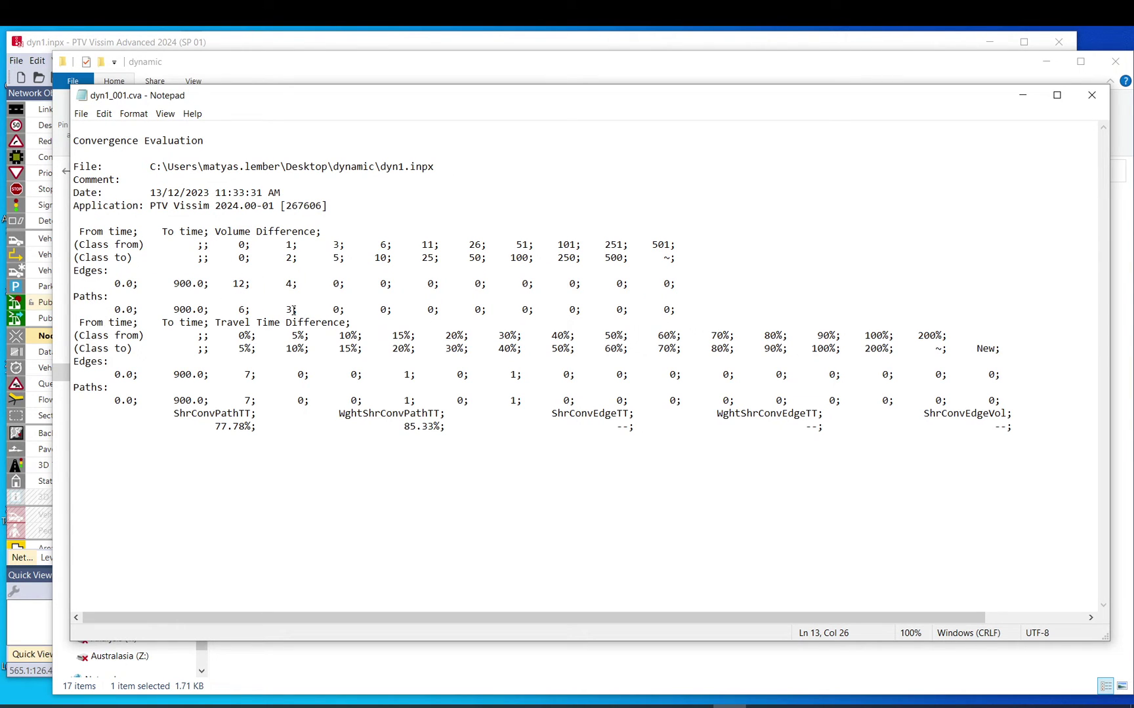
left_click_drag(215, 100, 184, 111)
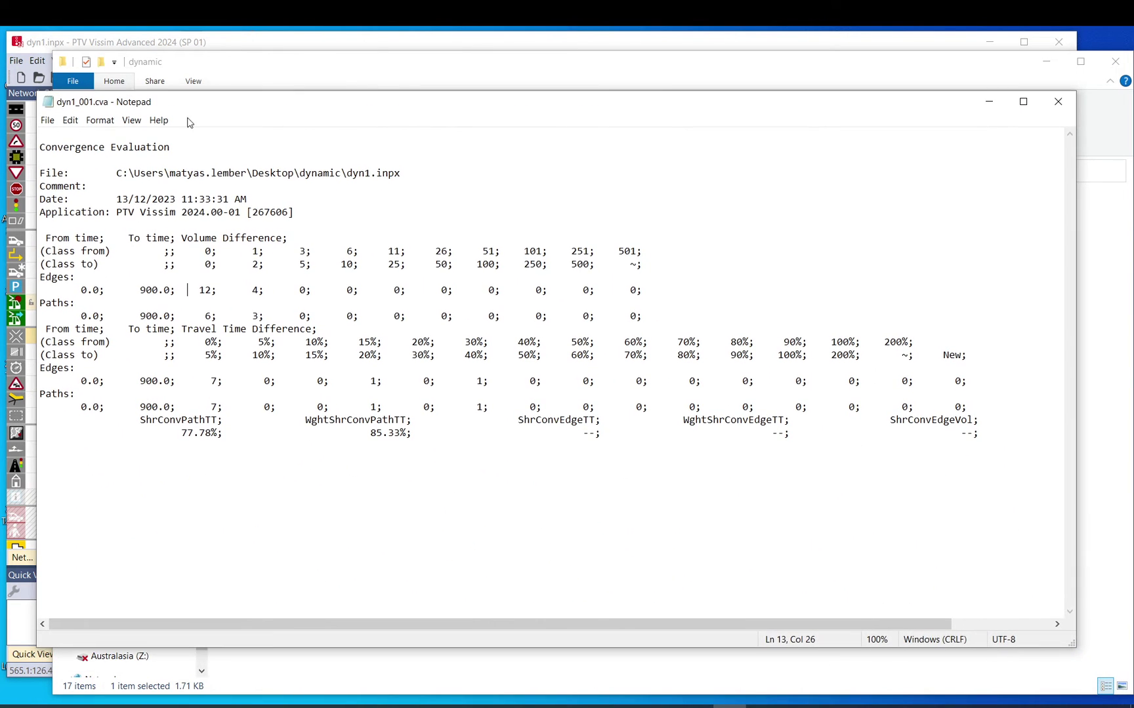
double_click(252, 291)
left_click_drag(253, 252, 112, 264)
left_click(257, 253)
key("Down")
left_click_drag(41, 329, 993, 407)
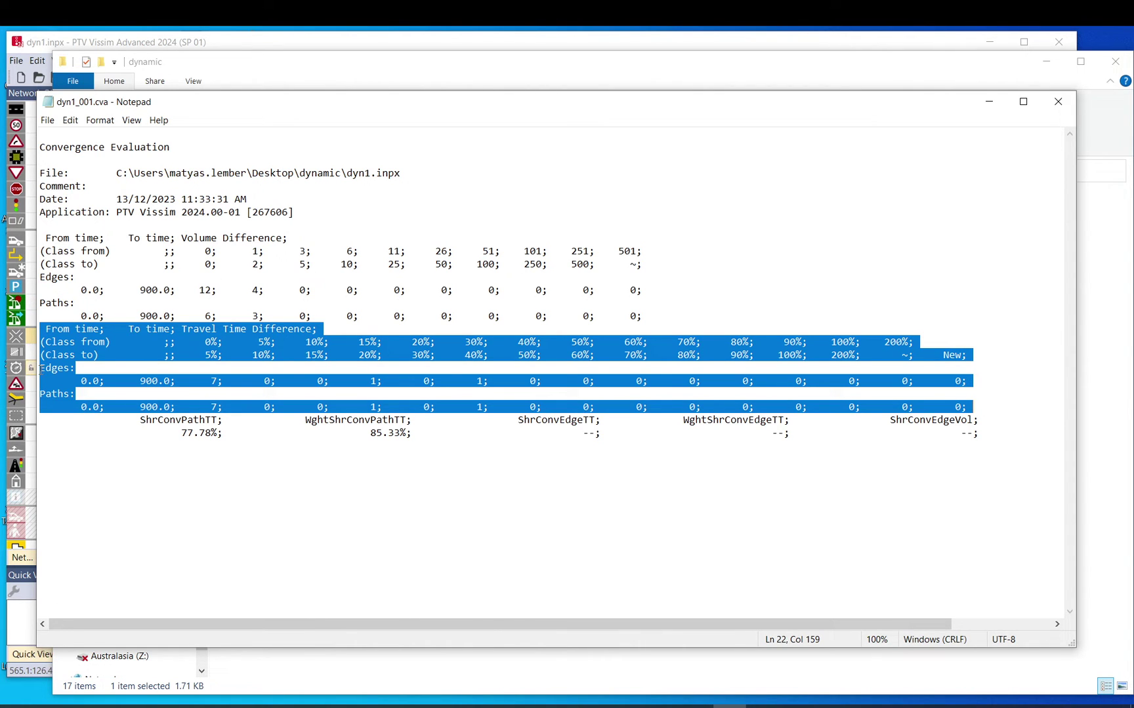
left_click_drag(220, 382, 210, 382)
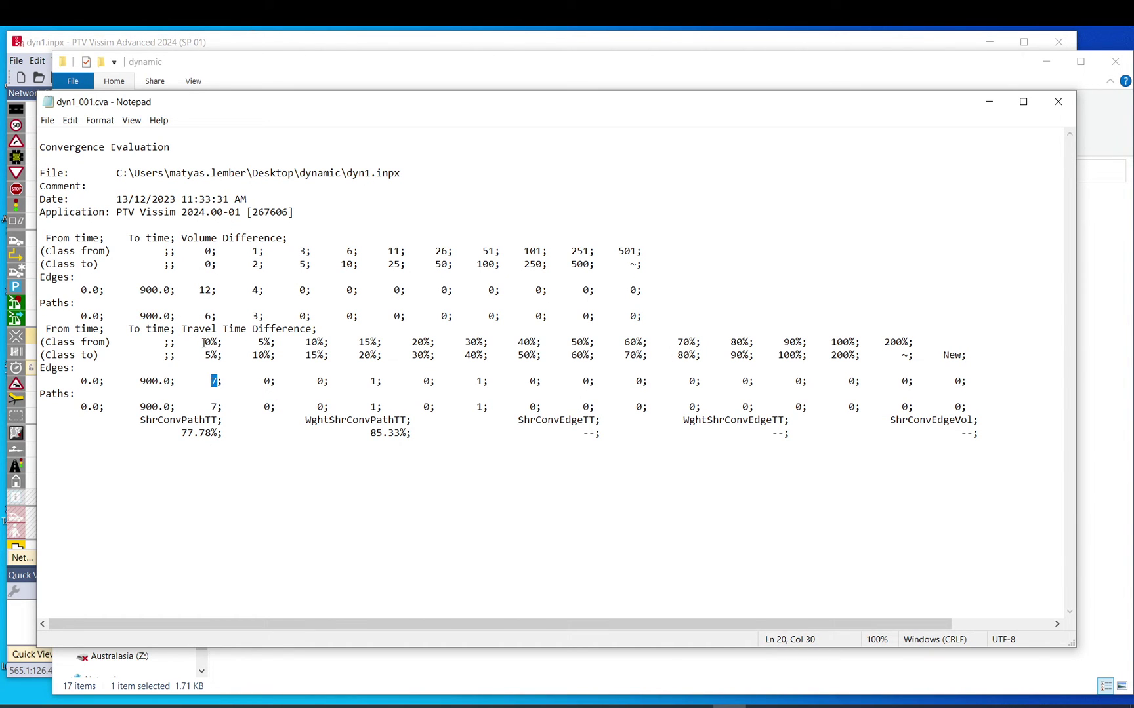
mouse_move(204, 342)
left_mouse_down()
mouse_move(218, 355)
mouse_move(204, 341)
left_mouse_up()
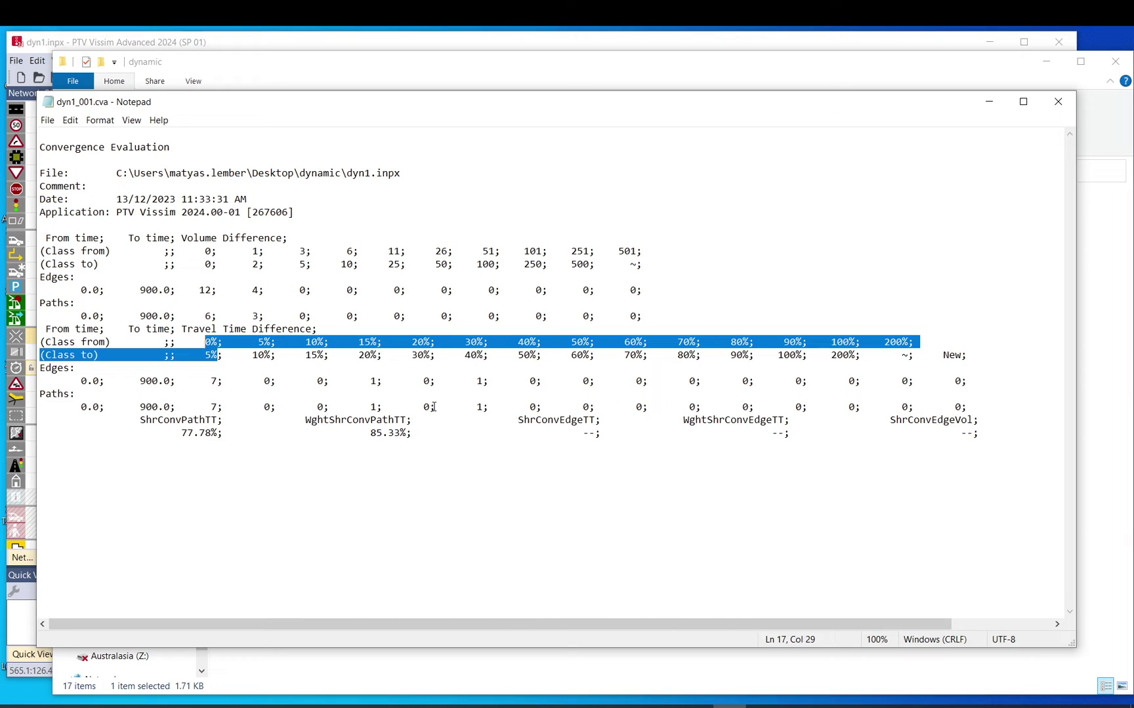
double_click(376, 406)
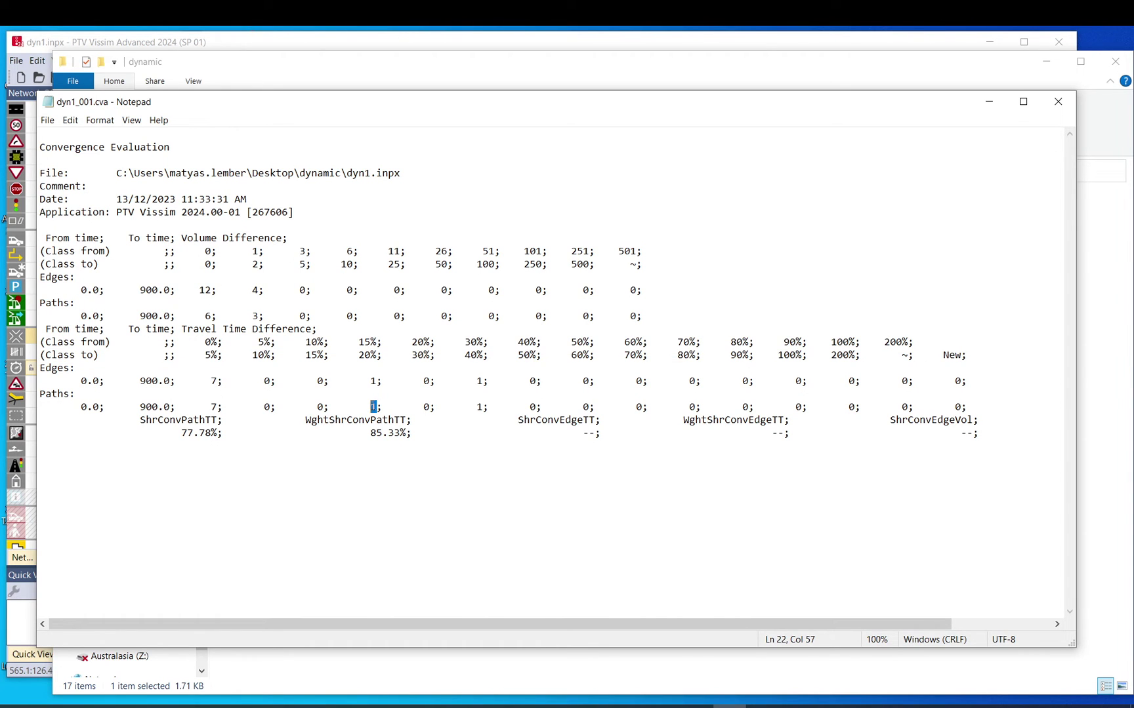
left_click_drag(370, 407, 377, 407)
Highlight dyn1_001.cva's convergence summary lines and the AssignConv result at the line end.
left_click_drag(129, 422, 1068, 441)
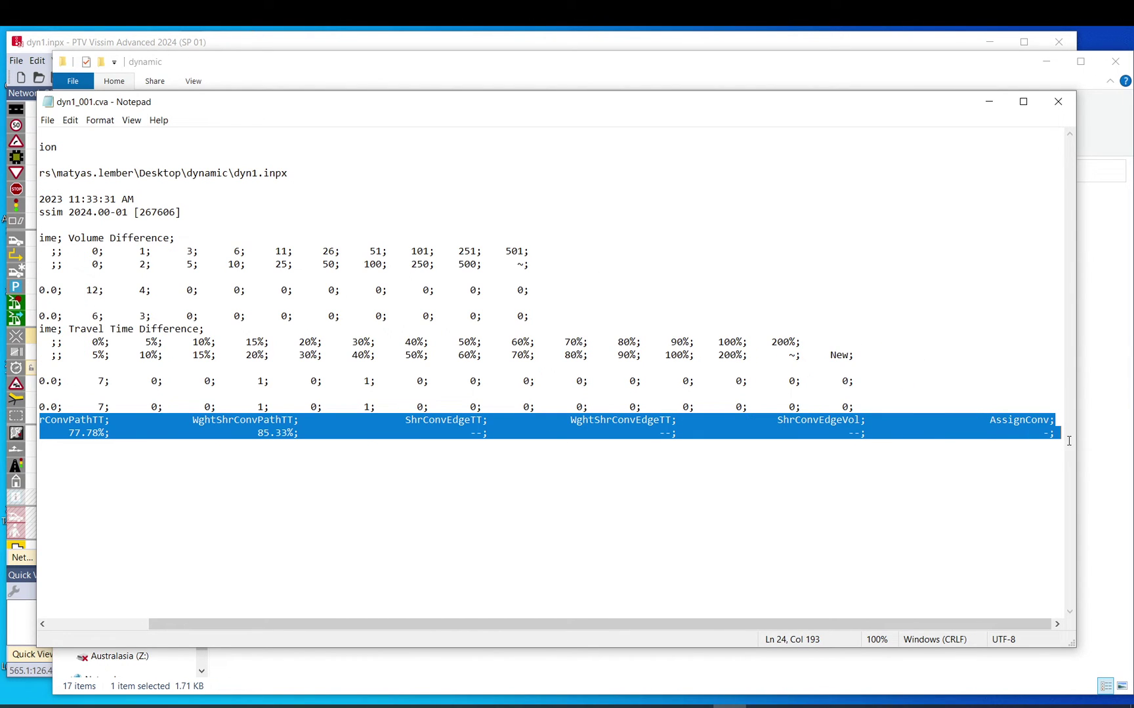
left_click(1056, 438)
mouse_move(984, 421)
left_mouse_down()
mouse_move(1054, 433)
mouse_move(989, 421)
left_mouse_up()
left_click_drag(1058, 433, 39, 421)
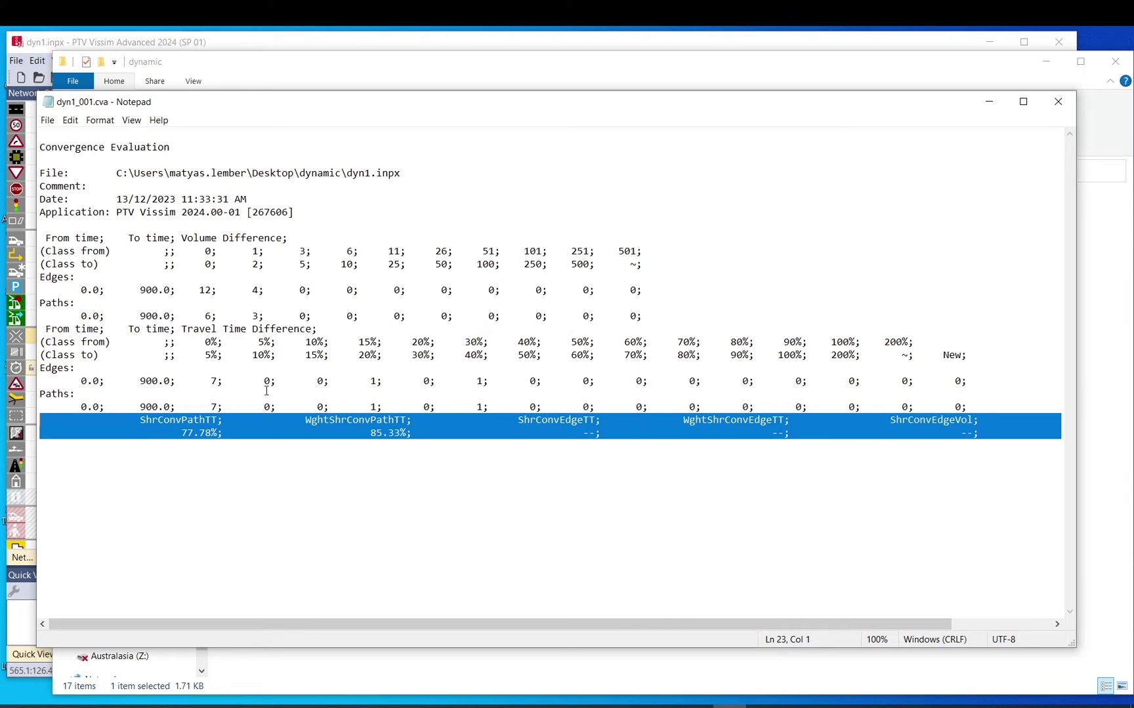
left_click_drag(41, 421, 1049, 433)
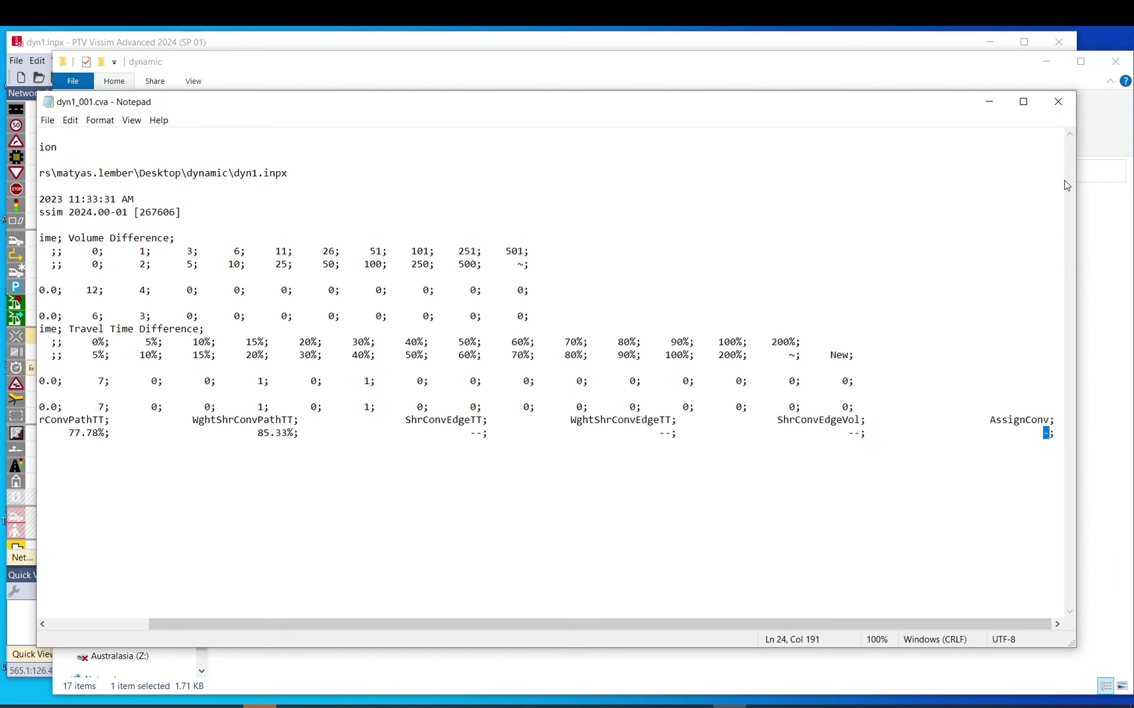
Close dyn1_001.cva, open dyn1_003.cva, and highlight its summary showing 100.00% path shares.
left_click(1058, 104)
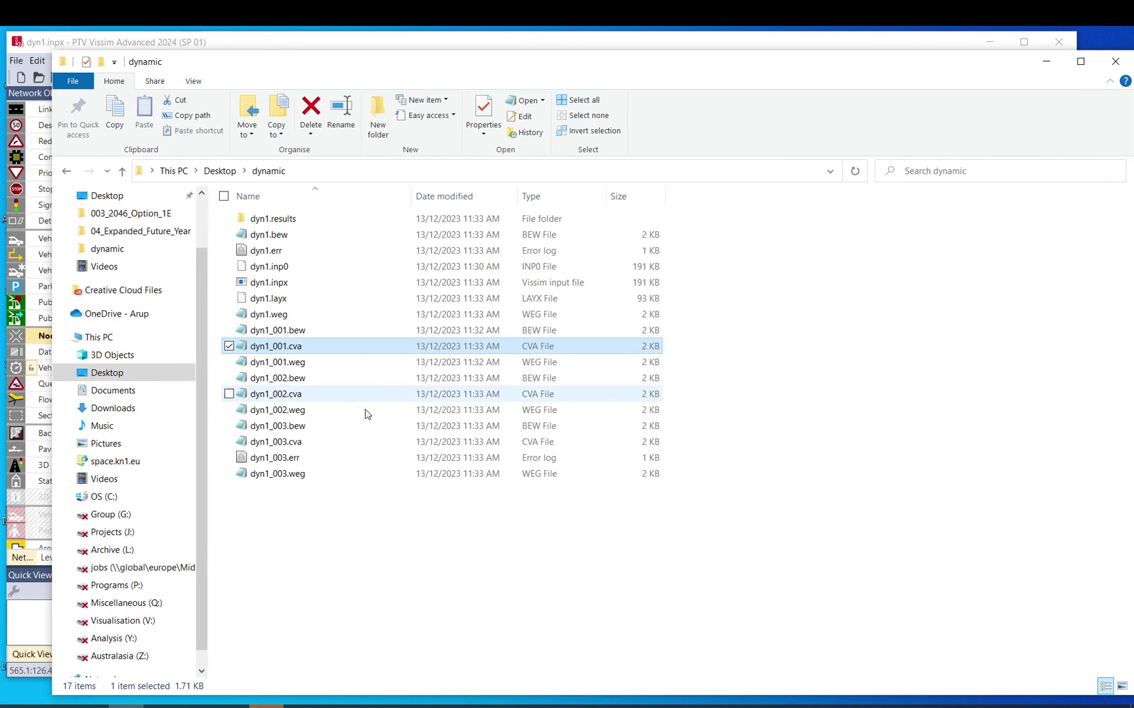
double_click(292, 444)
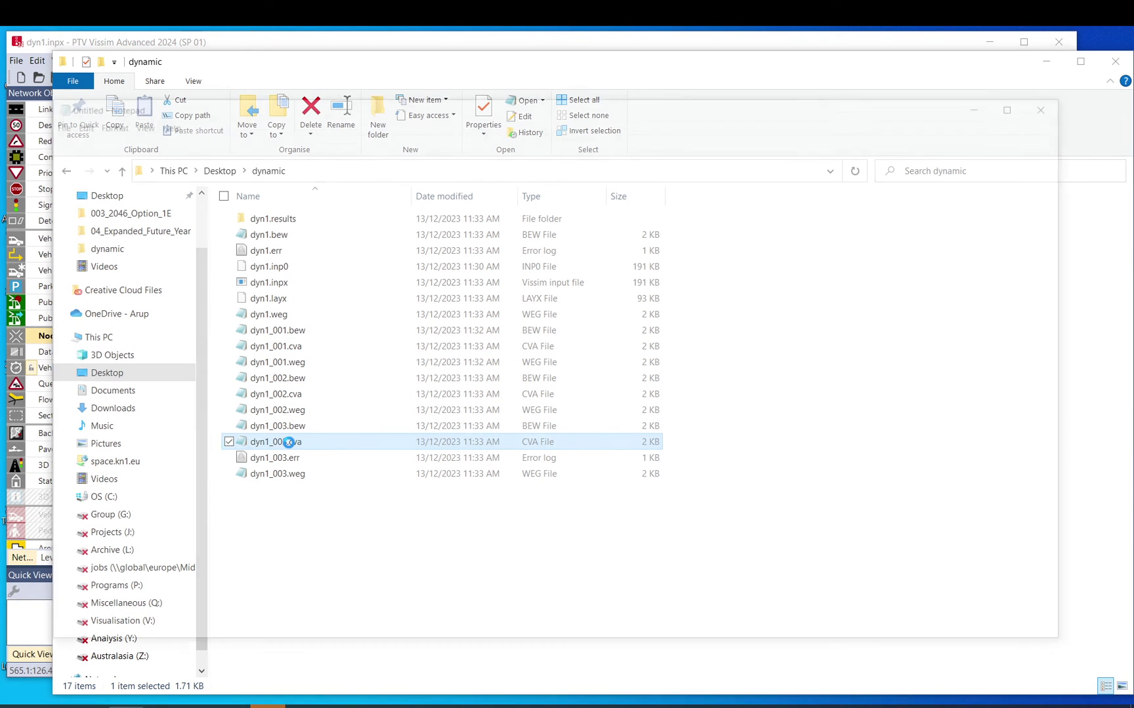
left_click_drag(889, 623, 1003, 623)
left_click_drag(1049, 433, 1043, 433)
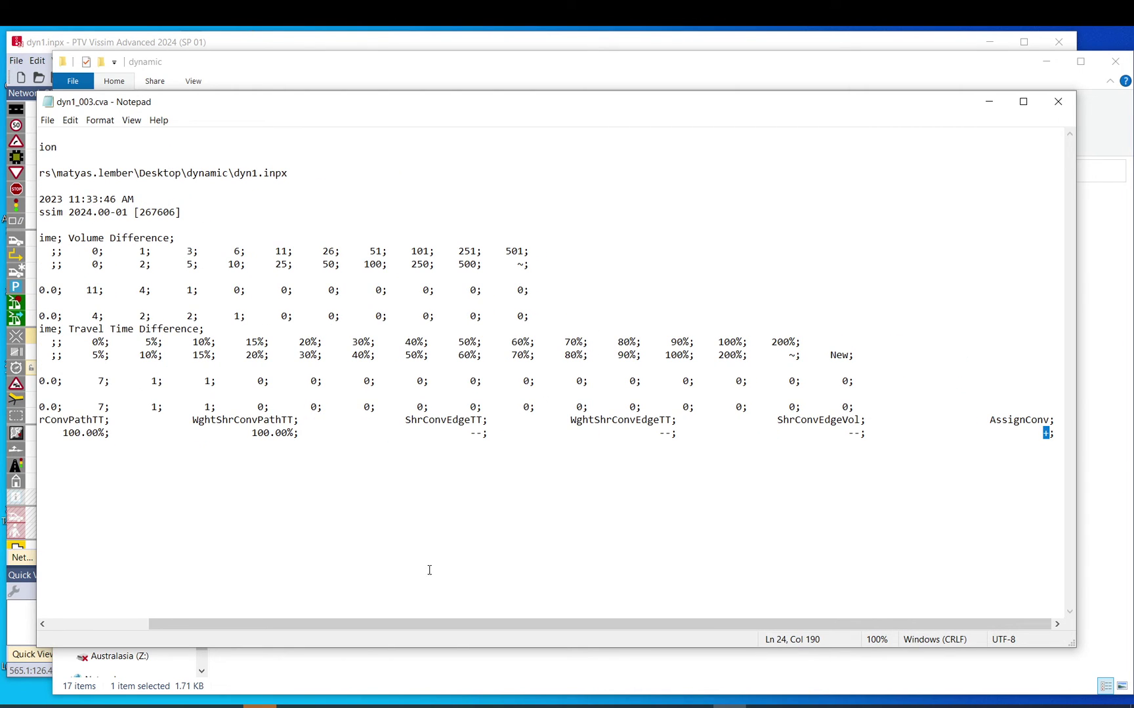
left_click_drag(448, 624, 259, 624)
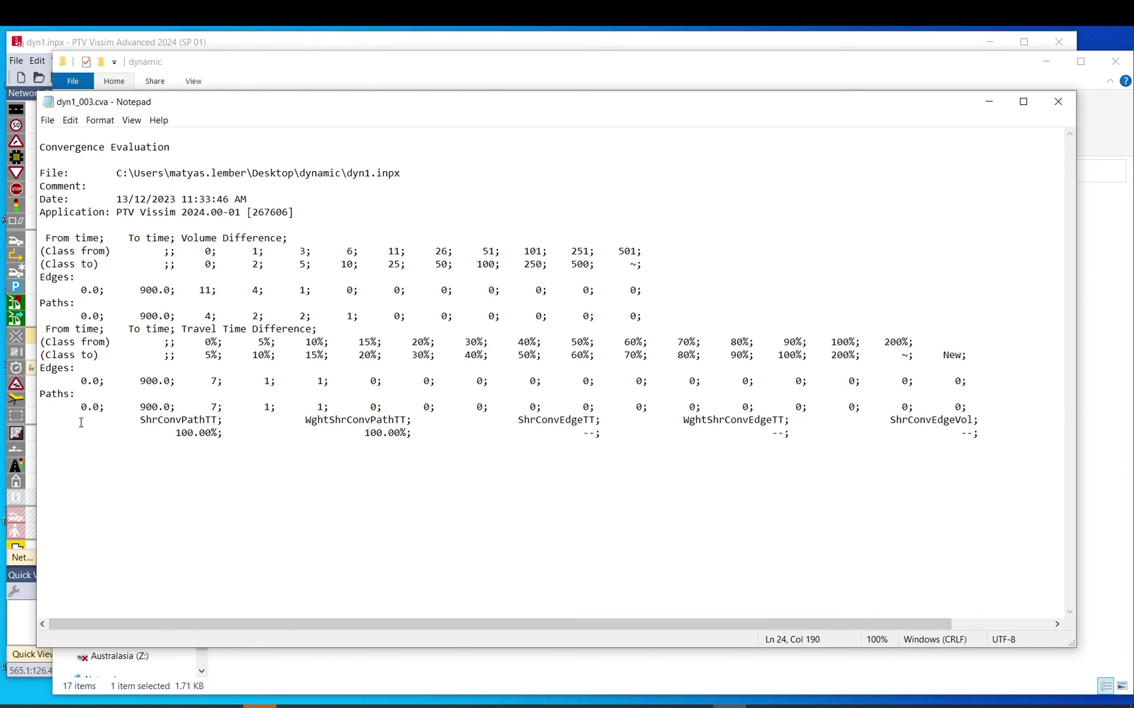
left_click_drag(45, 424, 1018, 440)
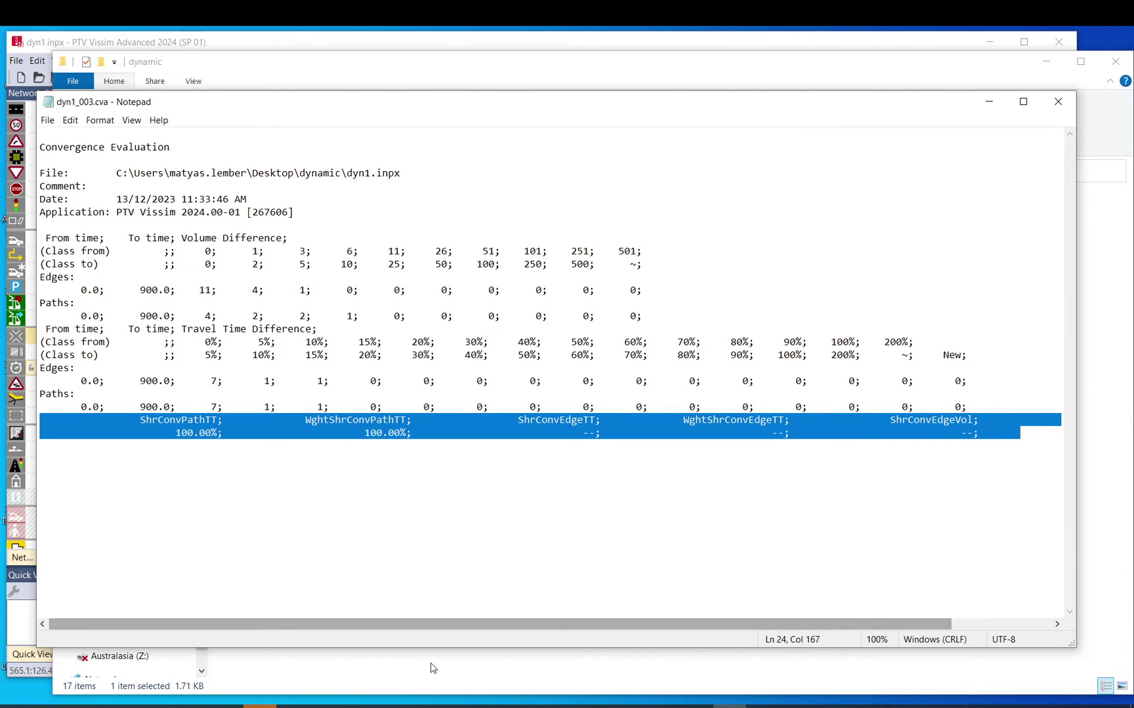
left_click(260, 707)
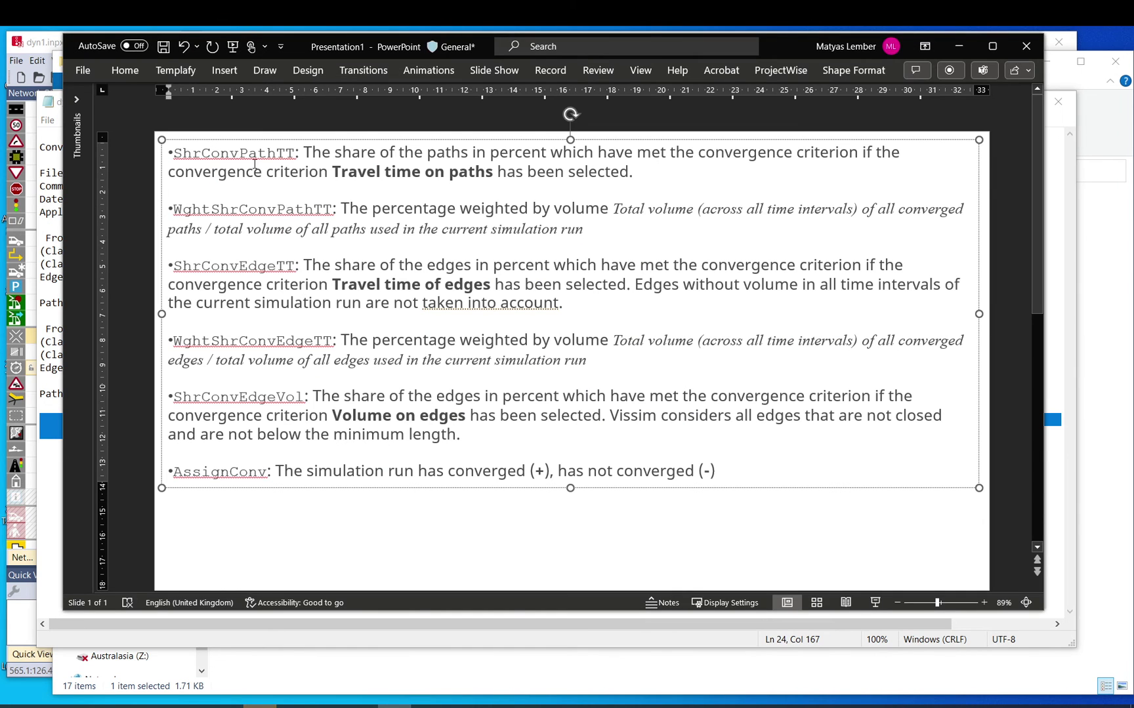
scroll(214, 146, "up", 2)
scroll(254, 164, "down", 4)
scroll(254, 165, "up", 2)
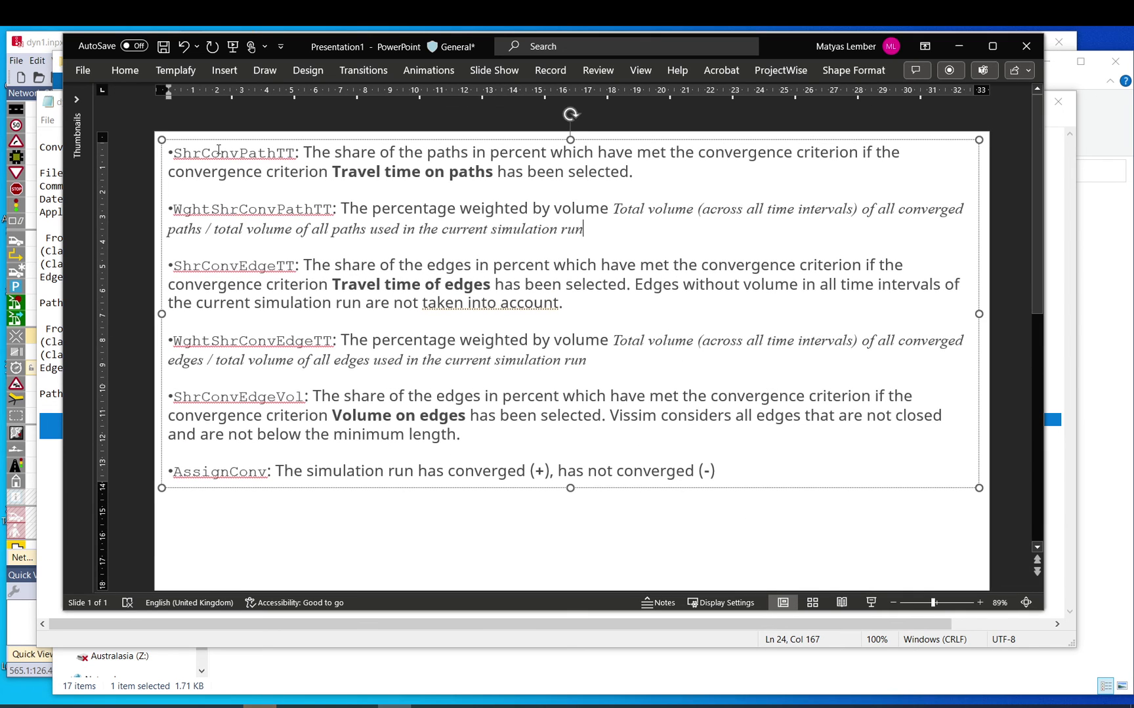
left_click_drag(201, 152, 338, 176)
key("ctrl+b")
left_click(497, 173)
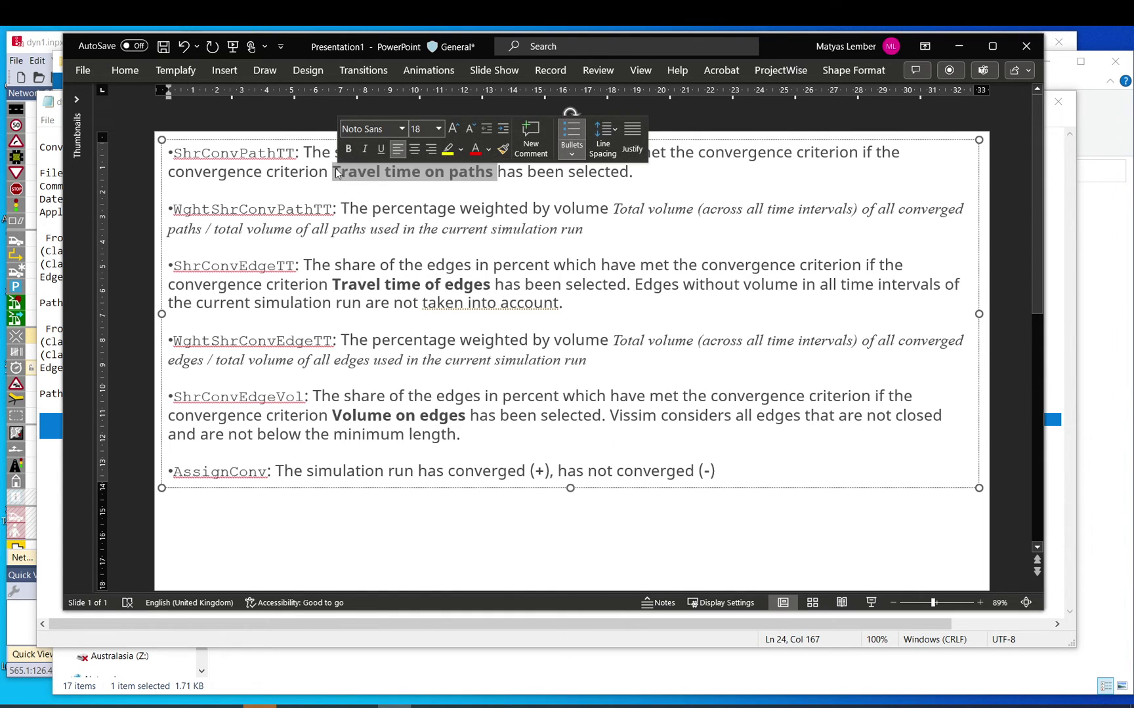
left_click(1055, 356)
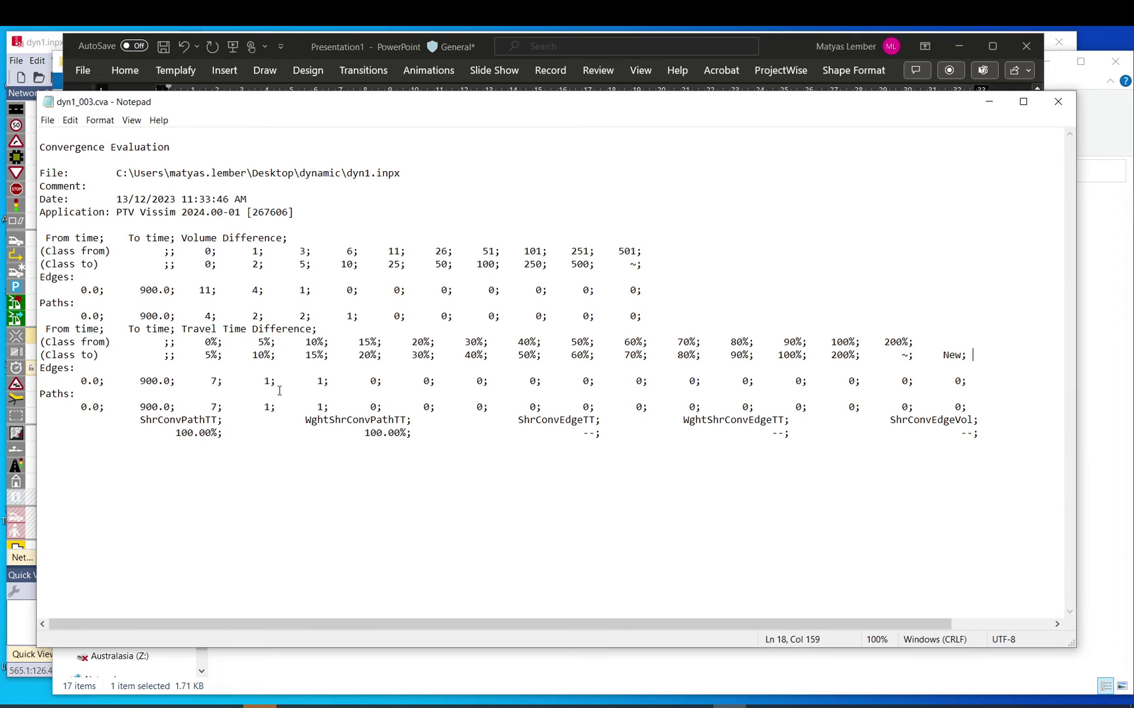
Close dyn1_003.cva and open dyn1_002.cva, highlighting its 88.89% ShrConvPathTT value.
left_click(1062, 110)
left_click(754, 299)
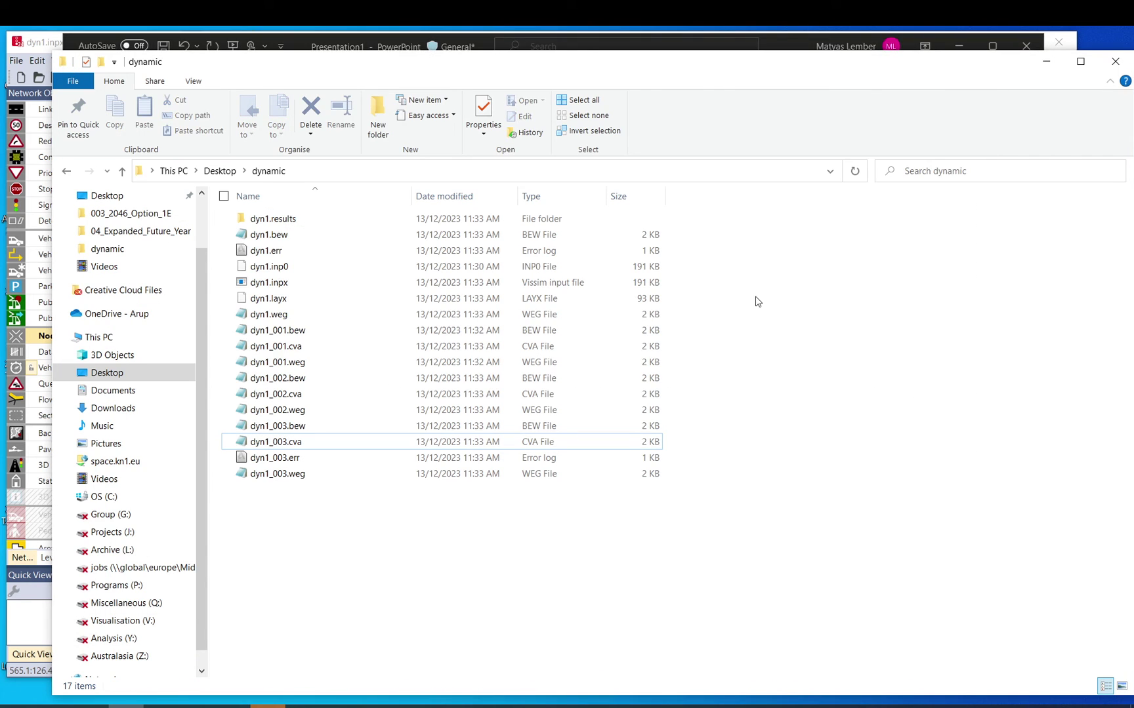
double_click(261, 402)
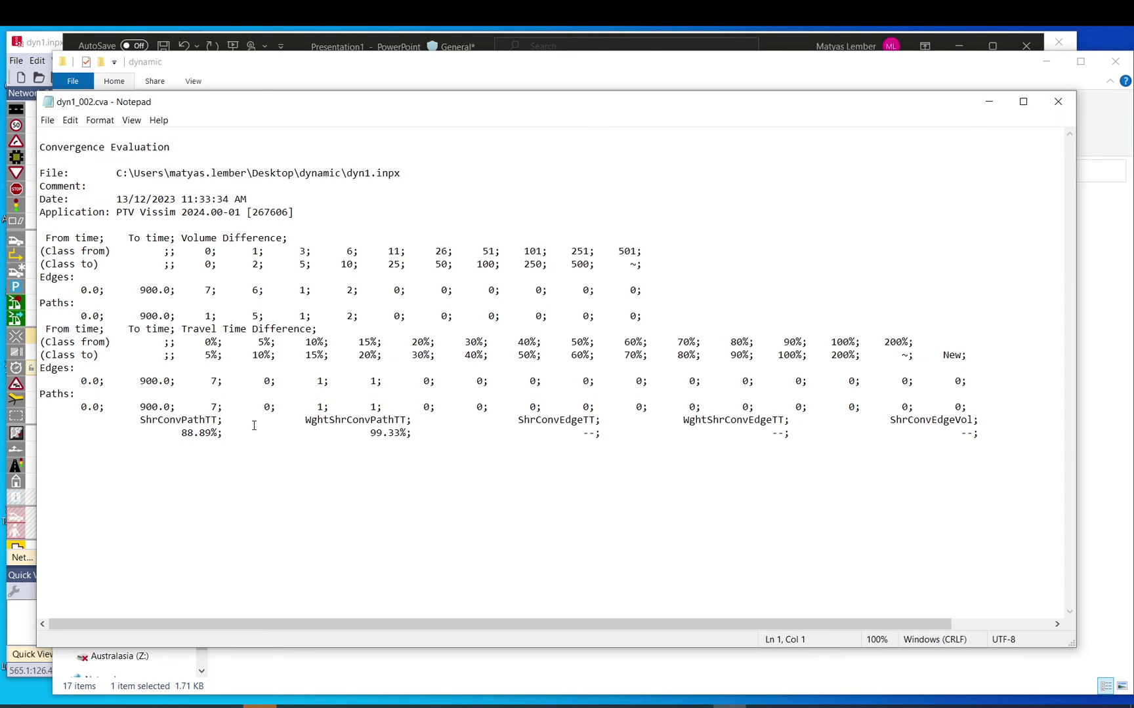
left_click_drag(174, 433, 975, 408)
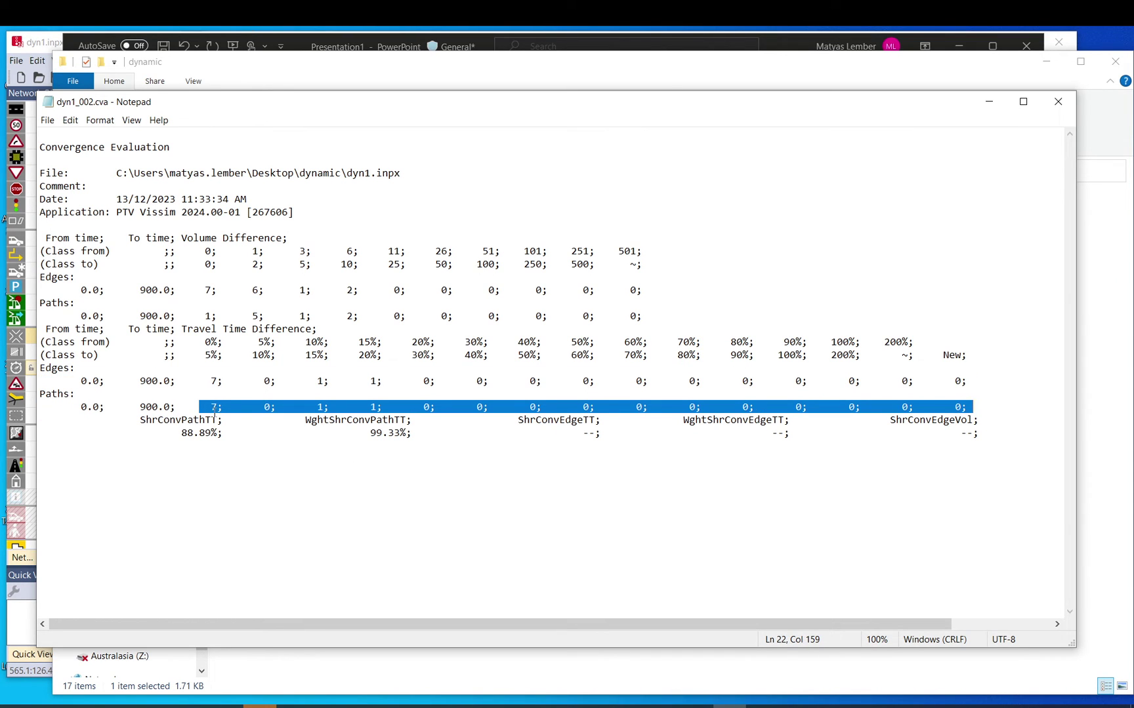
Point out the Paths class counts (7, 1, 1), the 15%–20% class range, and 88.89%.
left_click_drag(211, 407, 217, 407)
left_click_drag(316, 406, 364, 408)
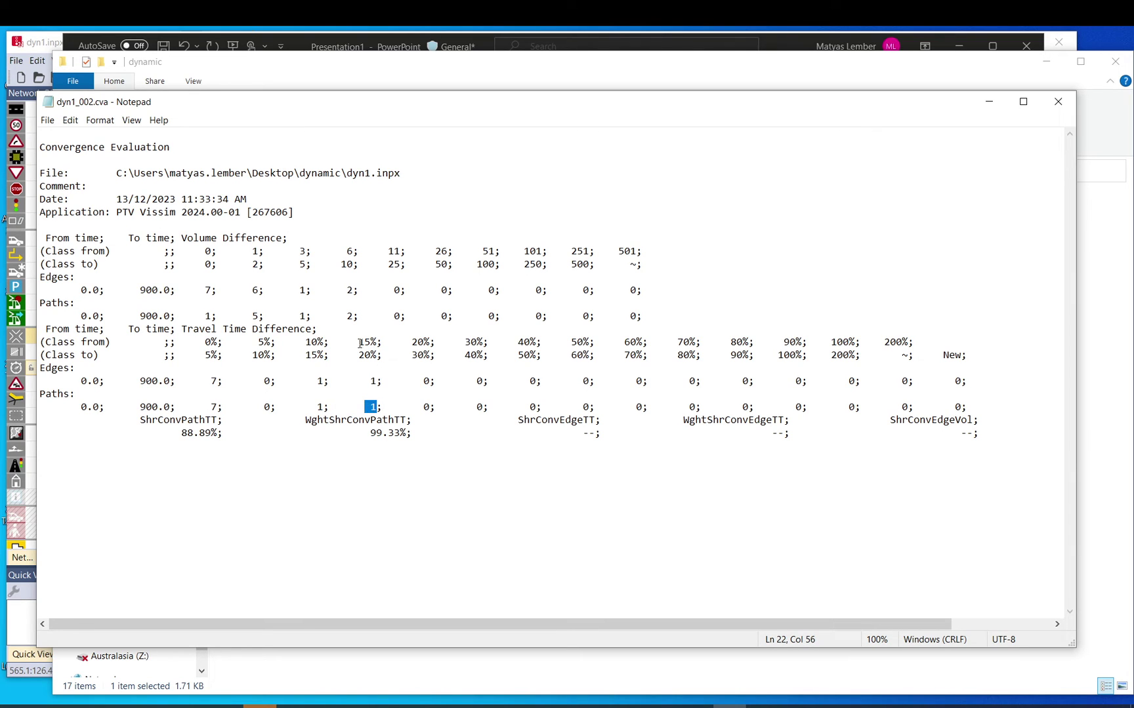
left_click_drag(359, 343, 380, 356)
left_click(380, 356)
left_click_drag(378, 407, 372, 407)
left_click_drag(206, 407, 384, 410)
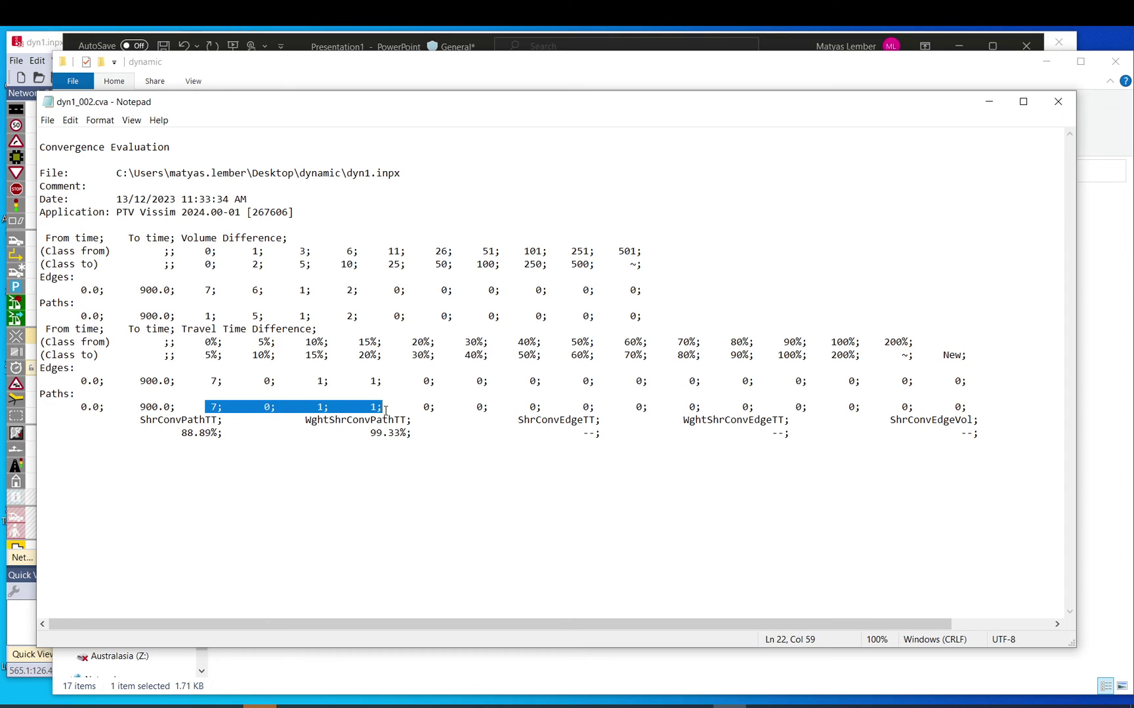
left_click_drag(181, 433, 223, 432)
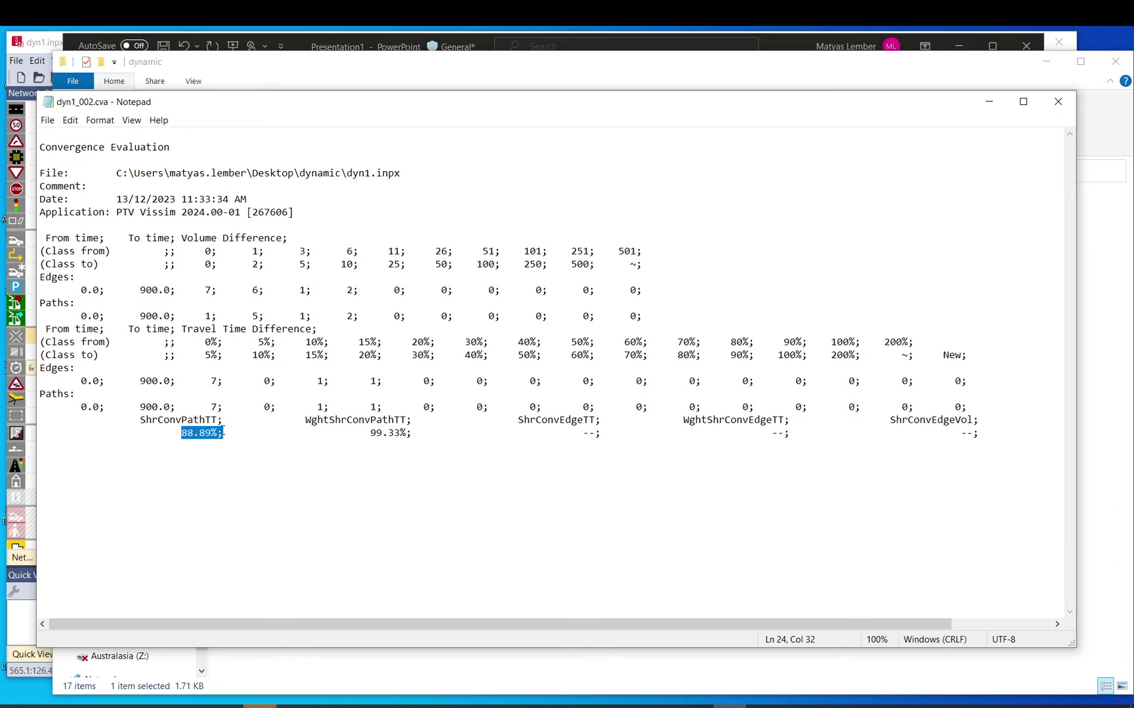
Show the 95.00% required path share in Vissim's dynamic assignment convergence parameters.
left_click(38, 44)
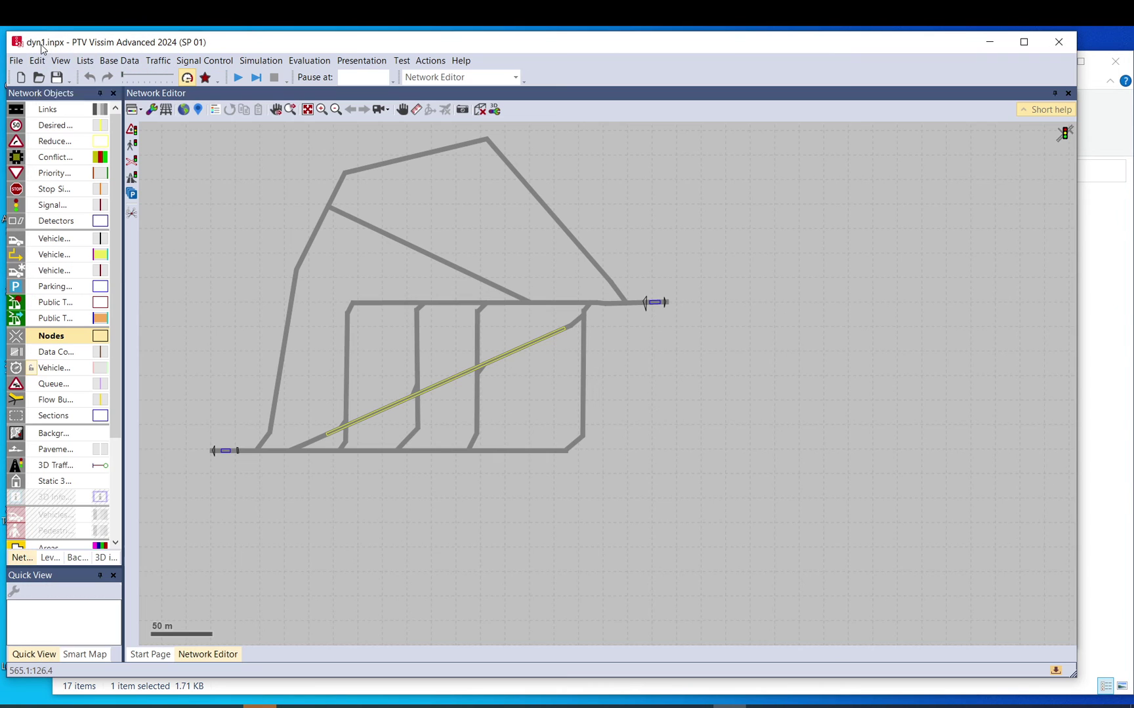
left_click(156, 63)
mouse_move(157, 128)
left_click(210, 127)
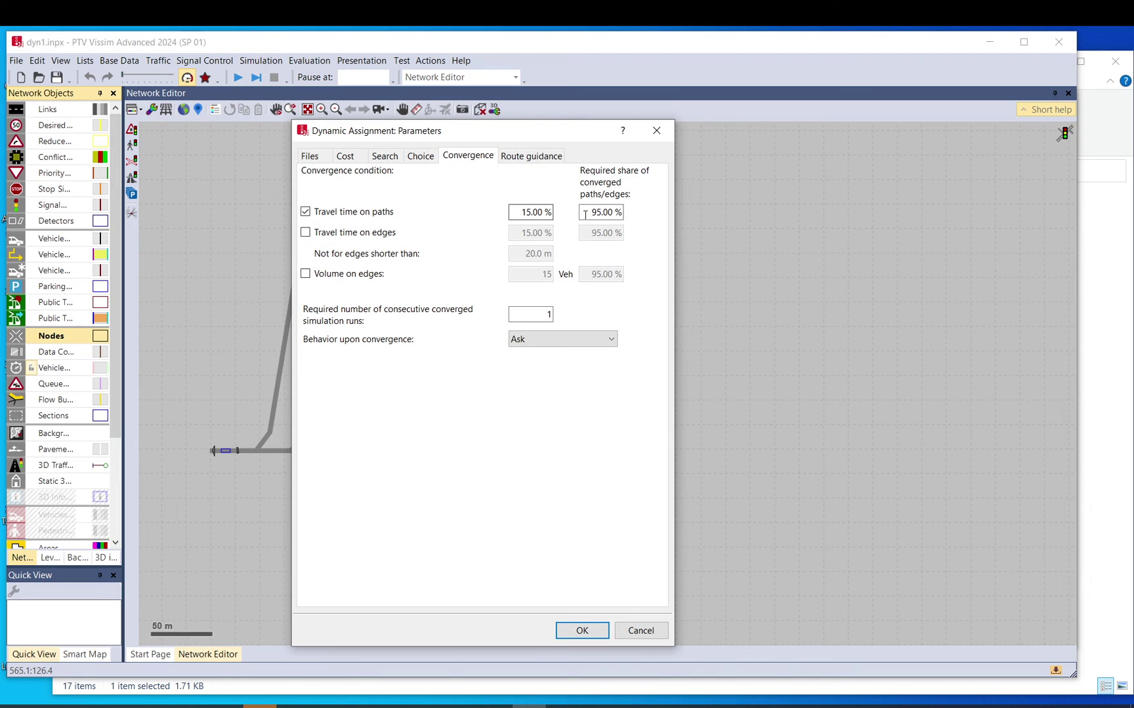
left_click_drag(590, 212, 640, 214)
Compare dyn1_002.cva's 88.89% path share, AssignConv result and Paths counts 7, 0, 1, 1.
key("alt+Tab")
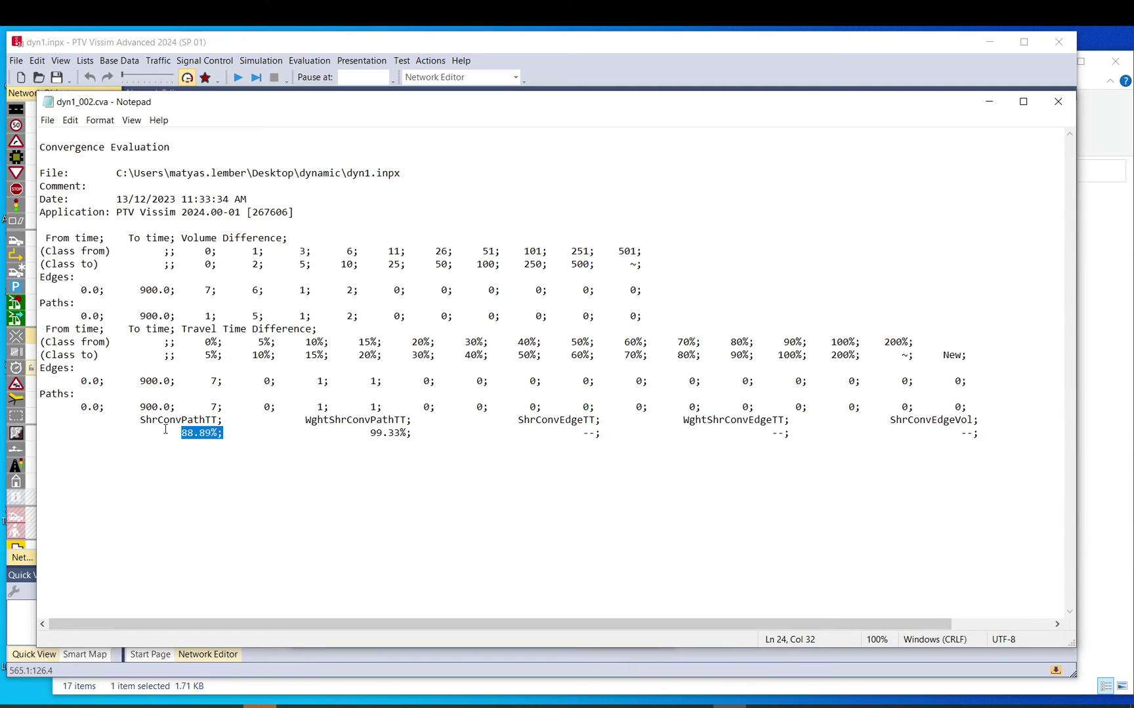
left_click_drag(175, 433, 219, 433)
scroll(939, 607, "right", 3)
double_click(1046, 434)
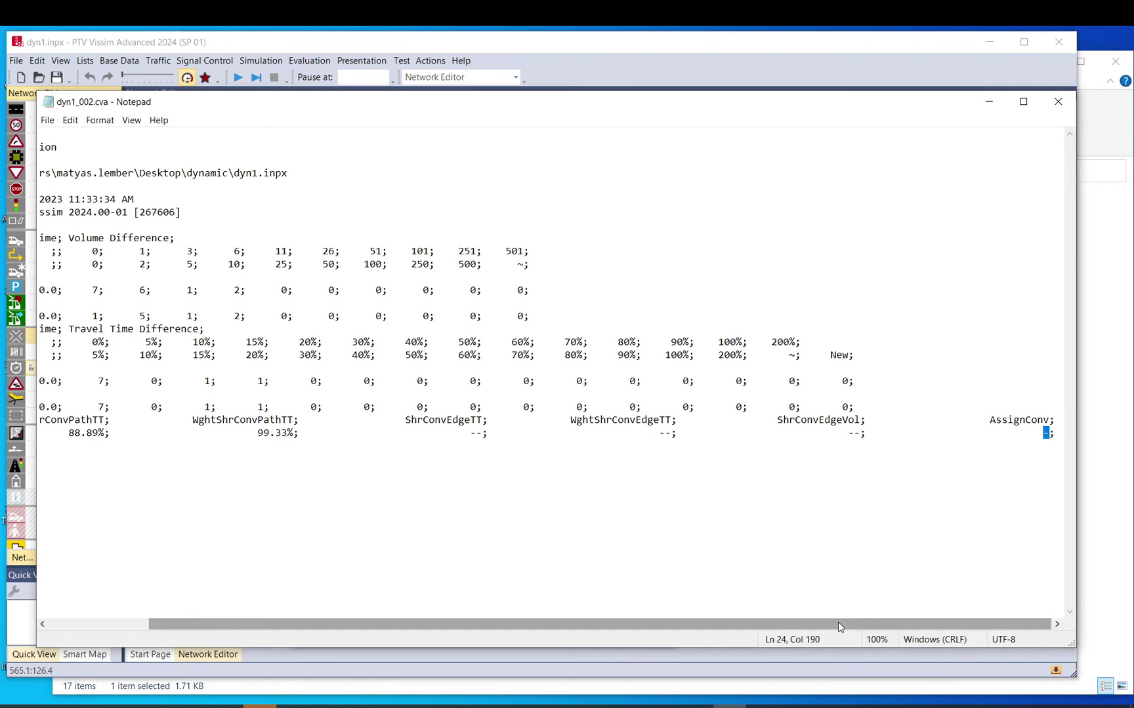
scroll(841, 626, "left", 3)
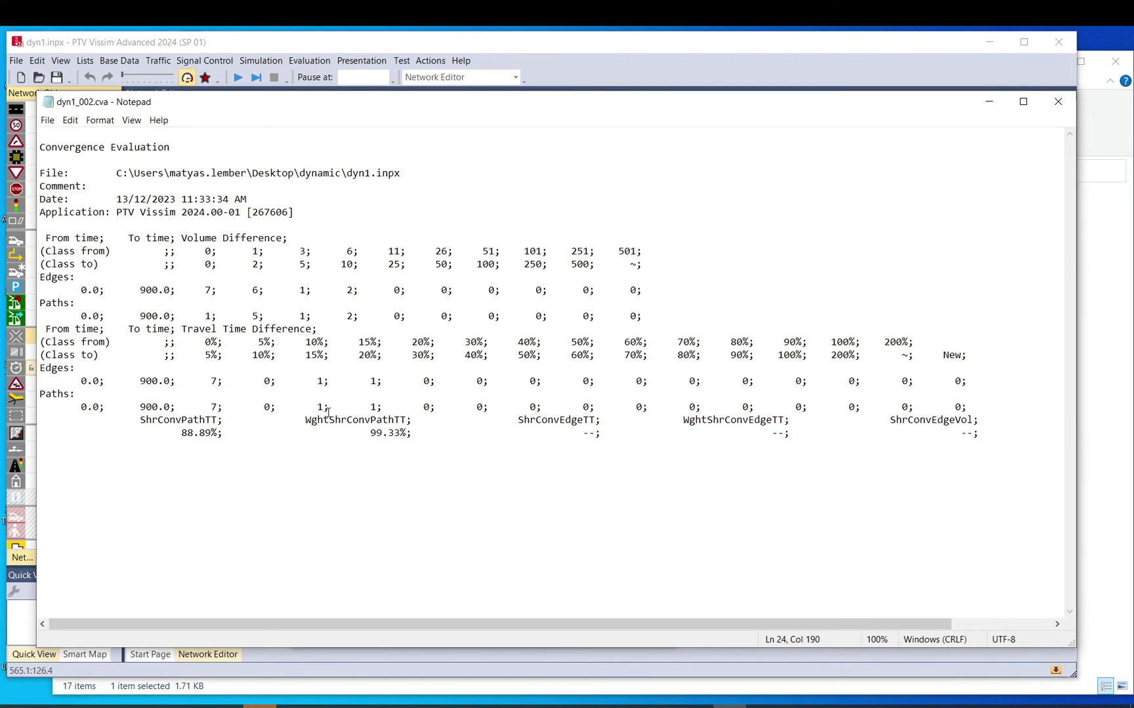
mouse_move(296, 423)
left_mouse_down()
mouse_move(419, 433)
mouse_move(304, 421)
left_mouse_up()
left_click(411, 433)
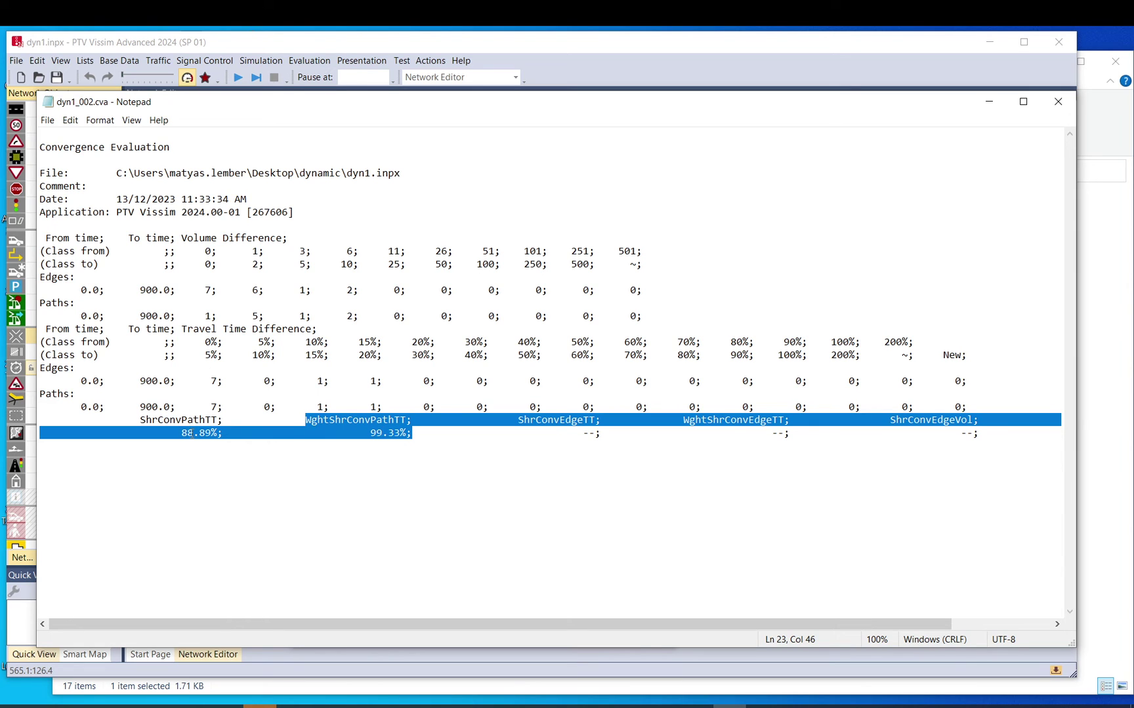
left_click_drag(210, 407, 389, 412)
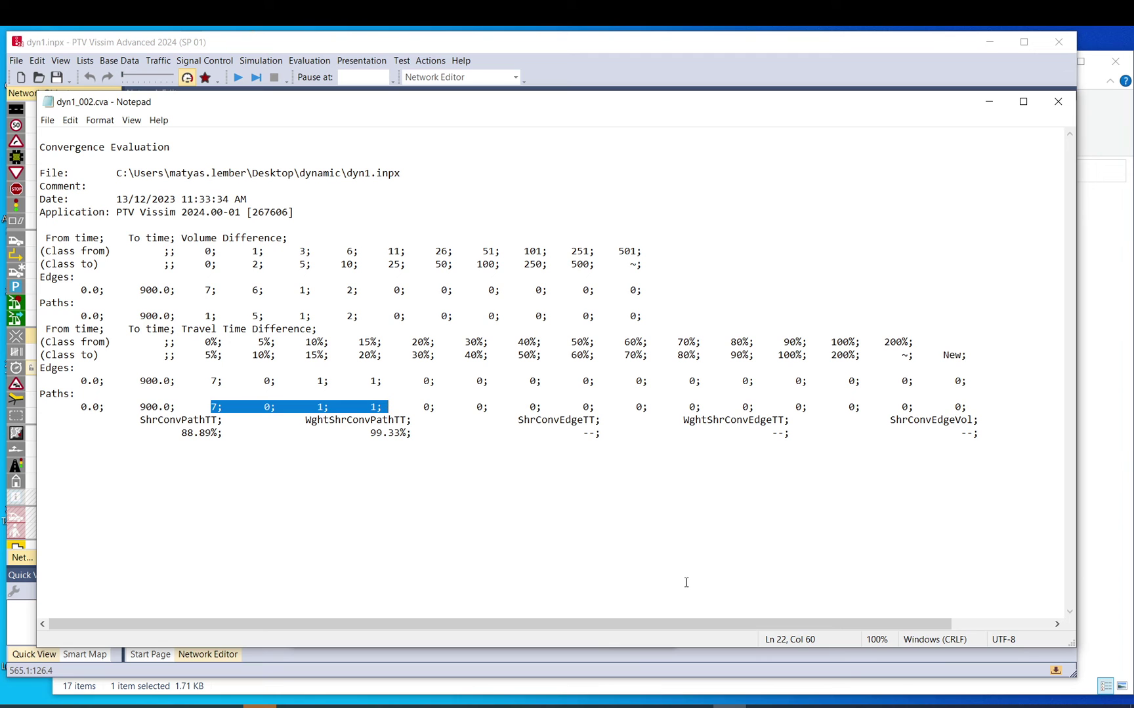
key("alt+Tab")
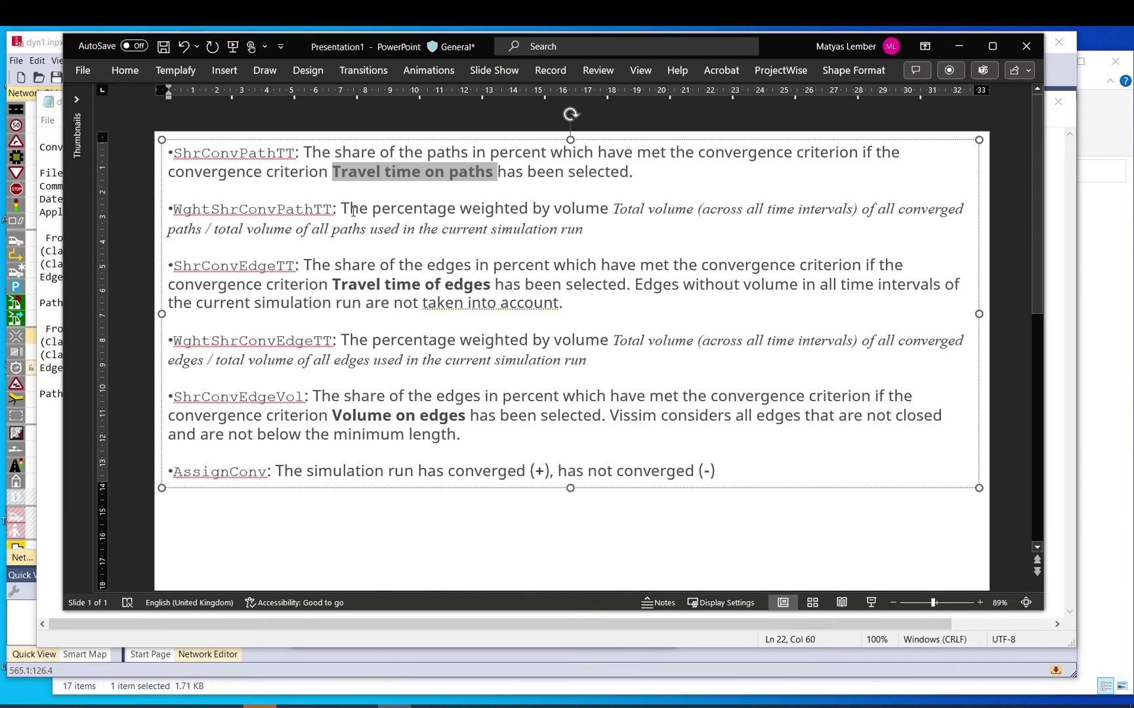
Review the ShrConvPathTT and WghtShrConvPathTT definitions, including the 'total volume of all paths' phrase.
left_click_drag(344, 206, 941, 210)
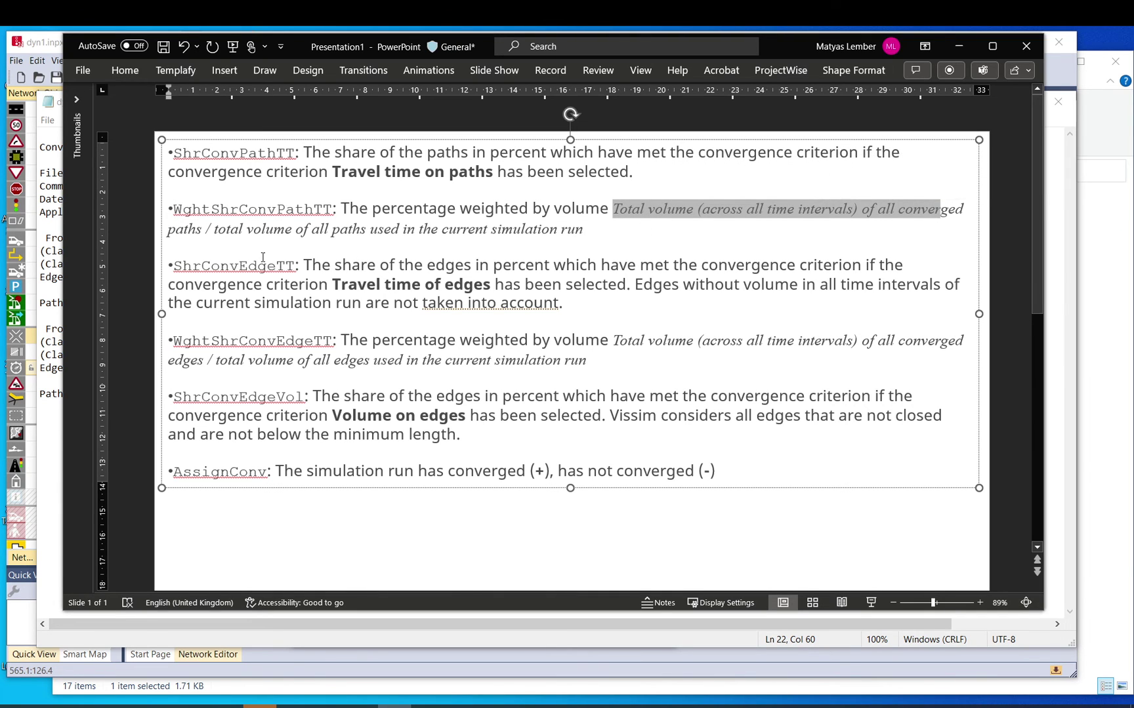
left_click_drag(213, 230, 249, 206)
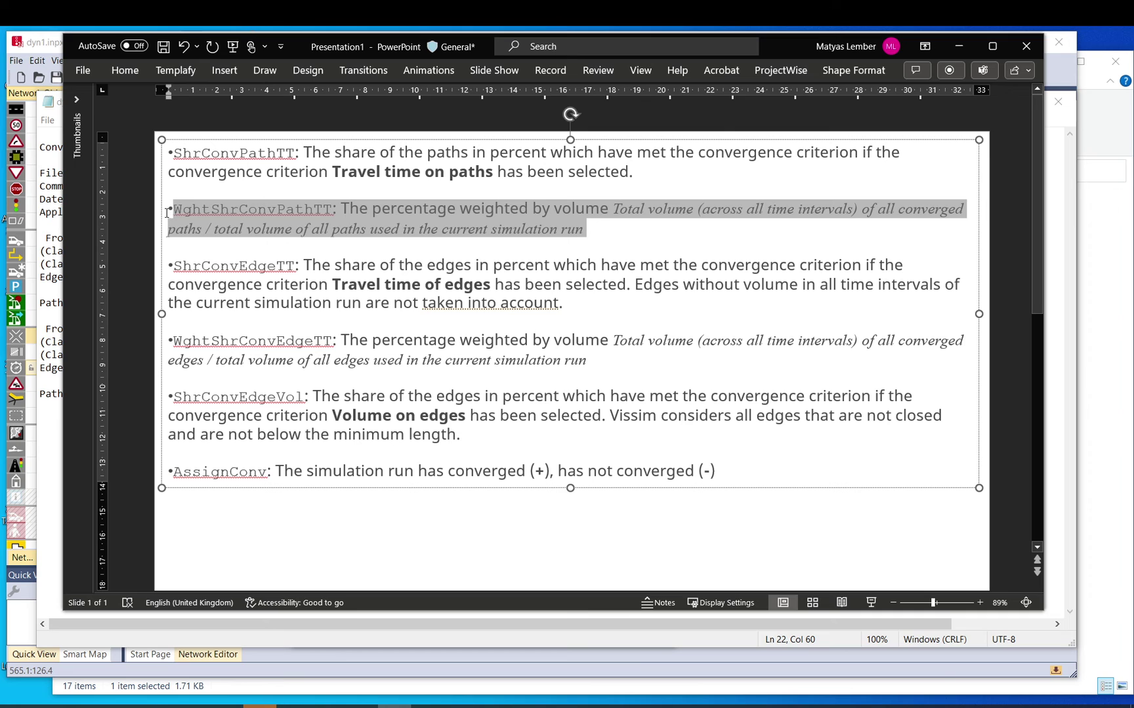
key("Escape")
scroll(176, 214, "down", 1)
left_click(188, 208)
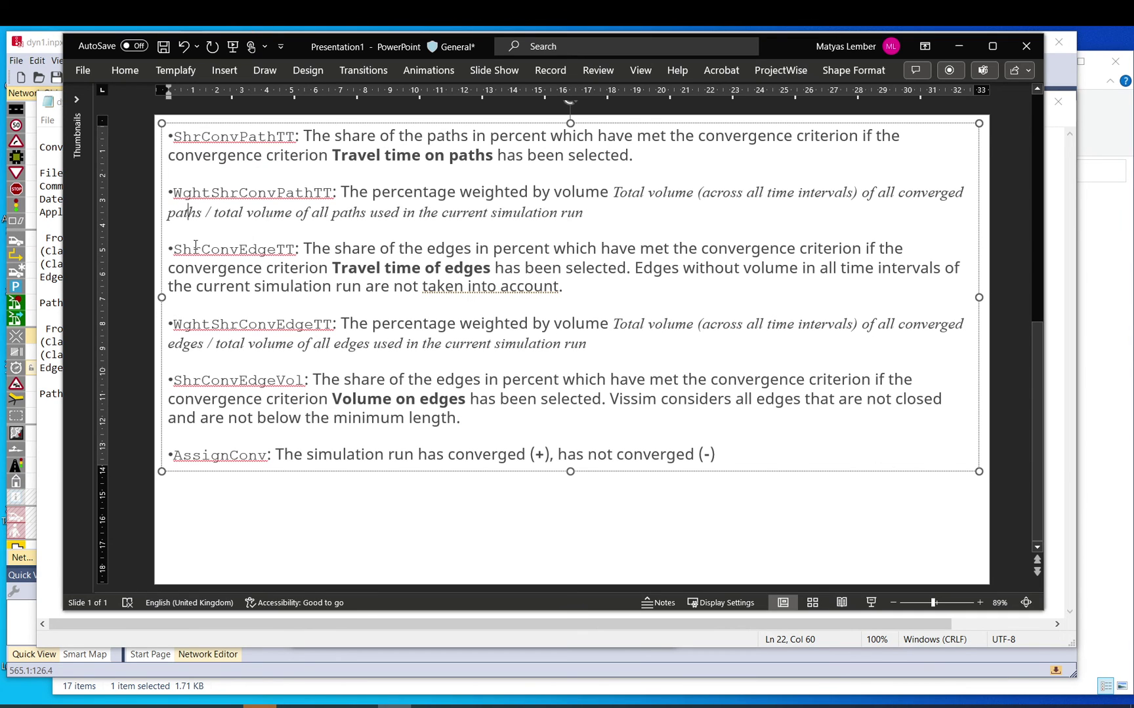
left_click_drag(667, 160, 177, 136)
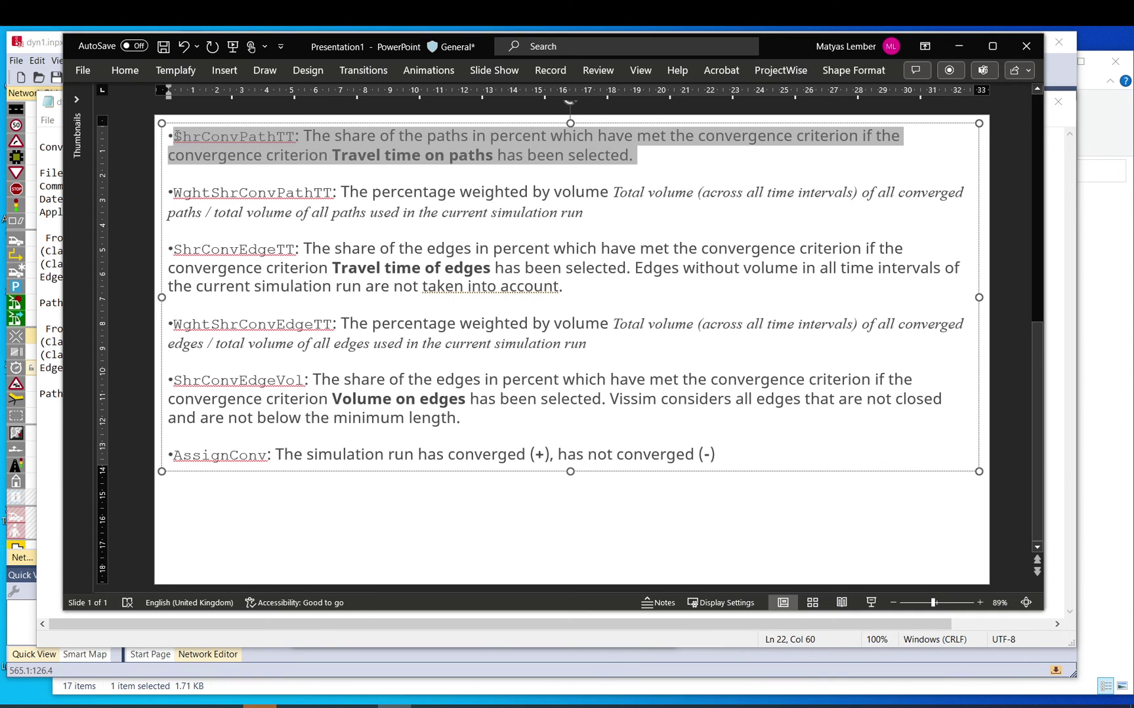
Review the ShrConvEdgeTT definition: edges without volume in all time intervals are not taken into account.
left_click(173, 250)
left_click_drag(174, 250, 396, 266)
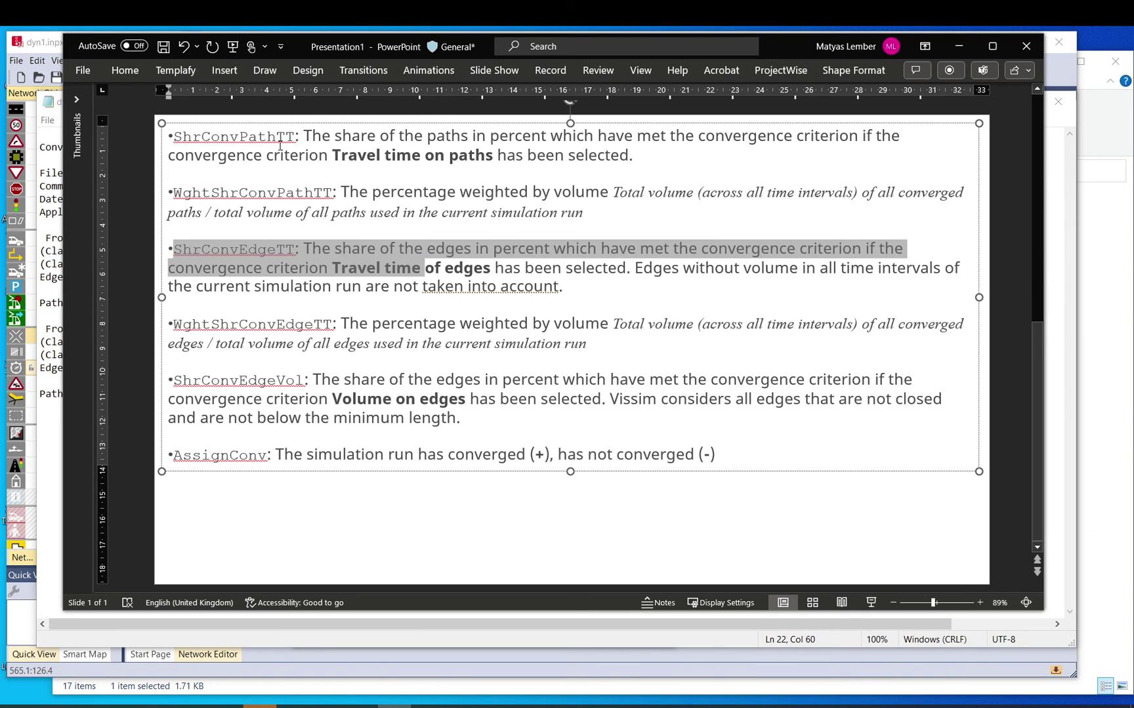
left_click_drag(173, 136, 494, 156)
left_click_drag(303, 248, 582, 298)
left_click(564, 297)
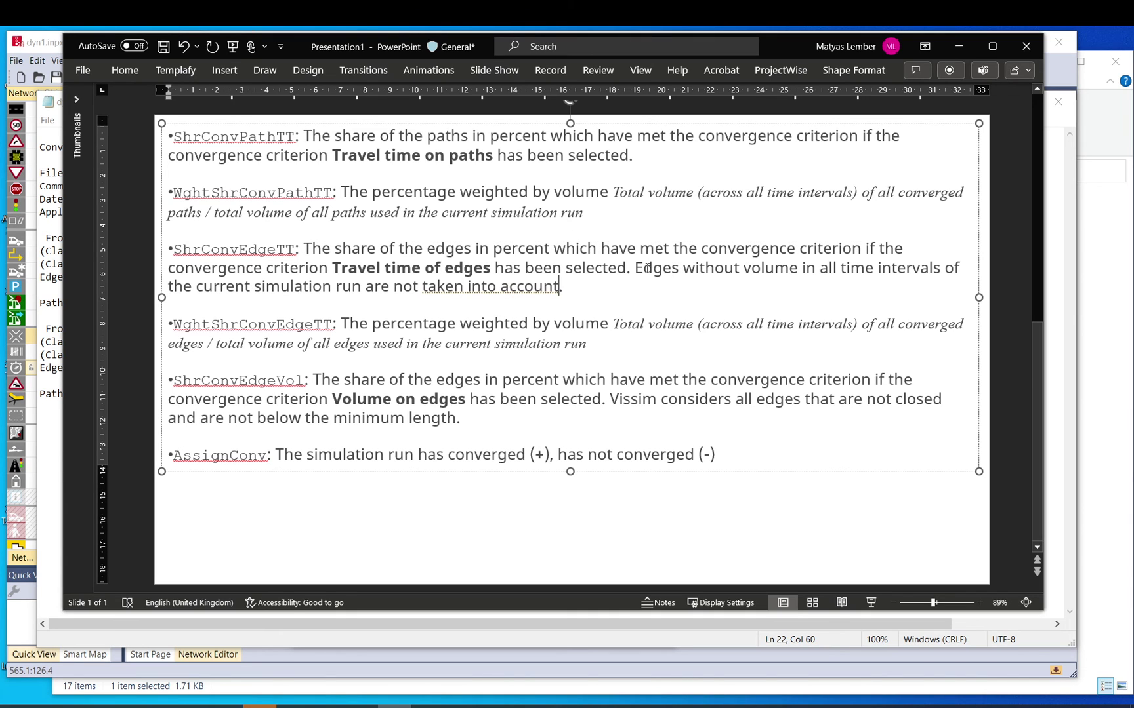
left_click_drag(647, 267, 853, 281)
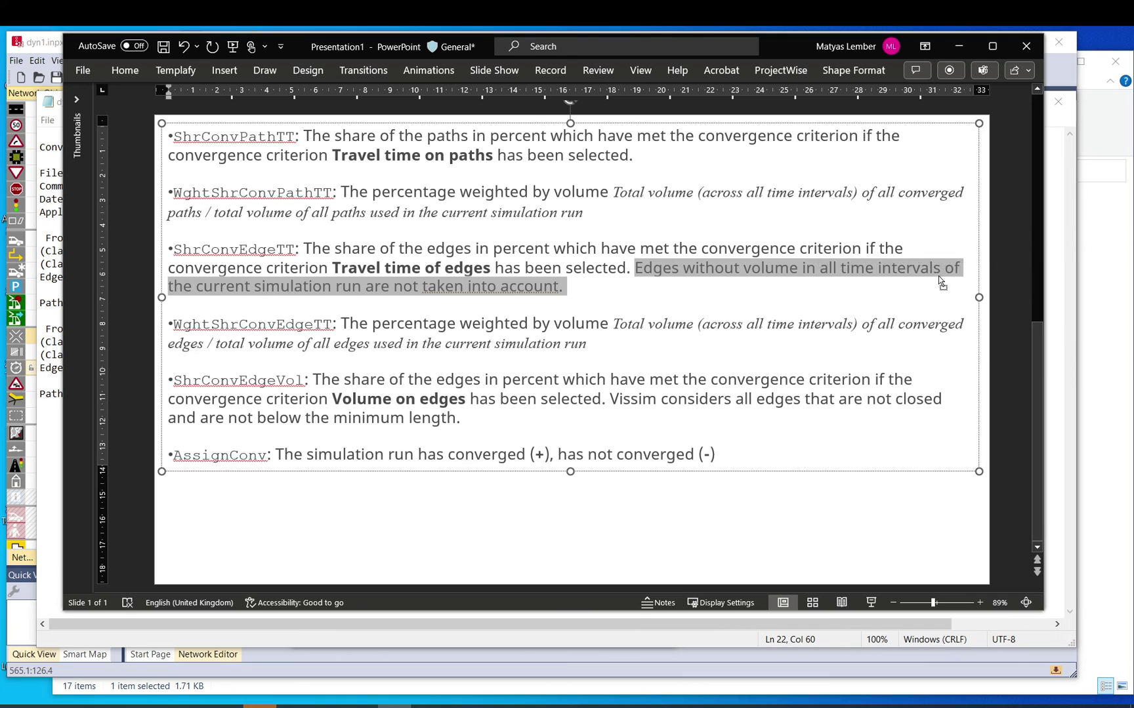
left_click_drag(942, 271, 814, 269)
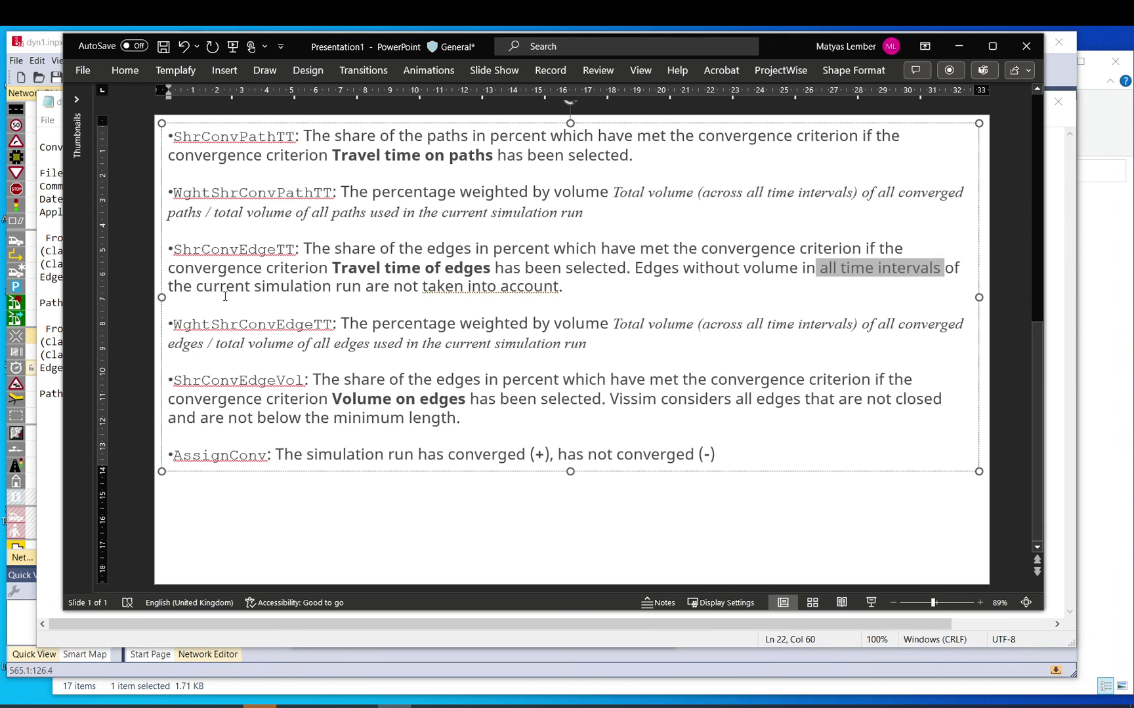
left_click_drag(196, 286, 365, 288)
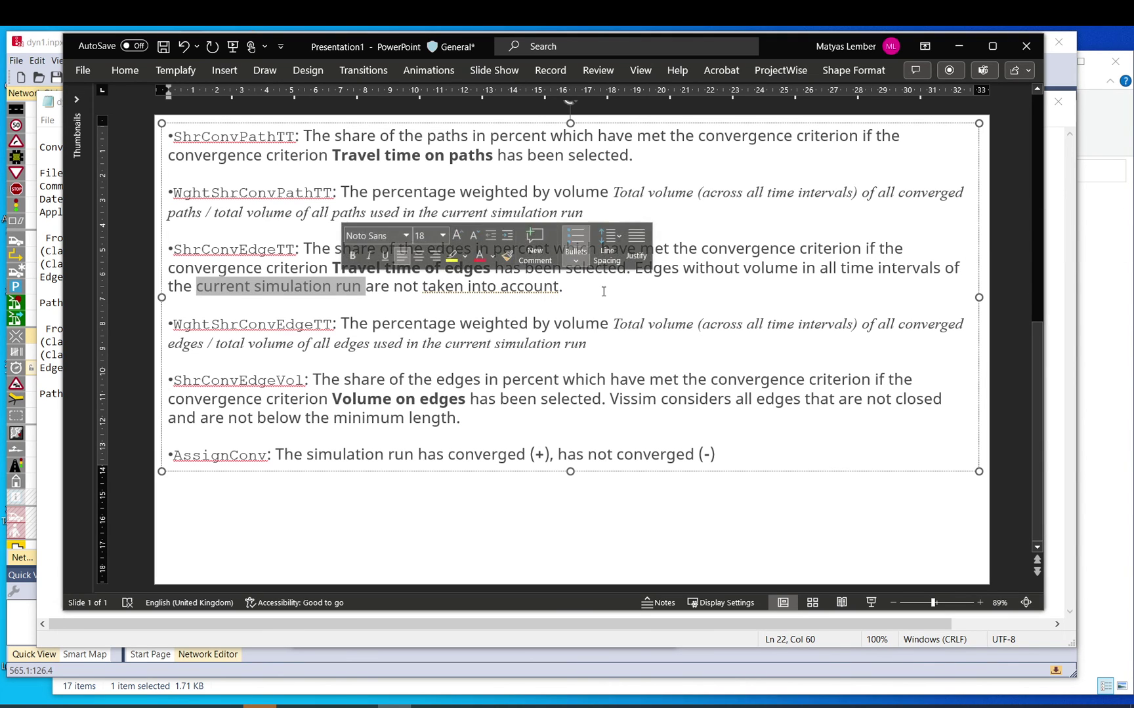
left_click_drag(600, 291, 490, 269)
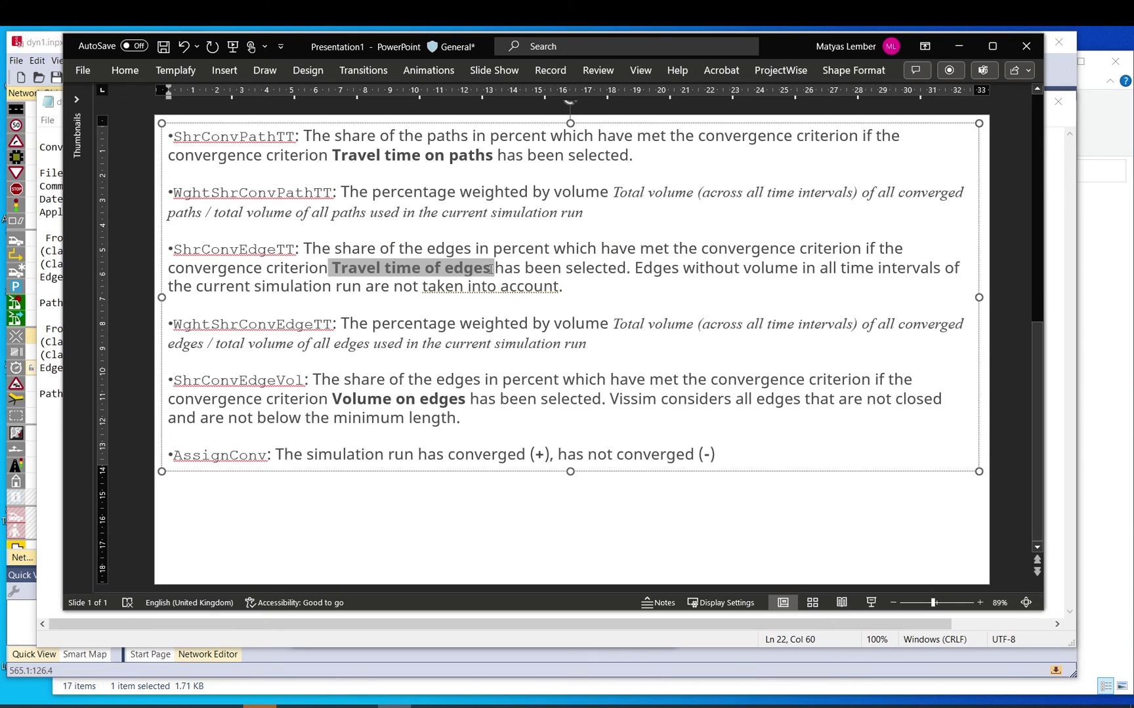
Compare the empty ShrConvEdgeTT value in dyn1_002.cva with Vissim's dynamic assignment convergence settings.
left_click(1068, 385)
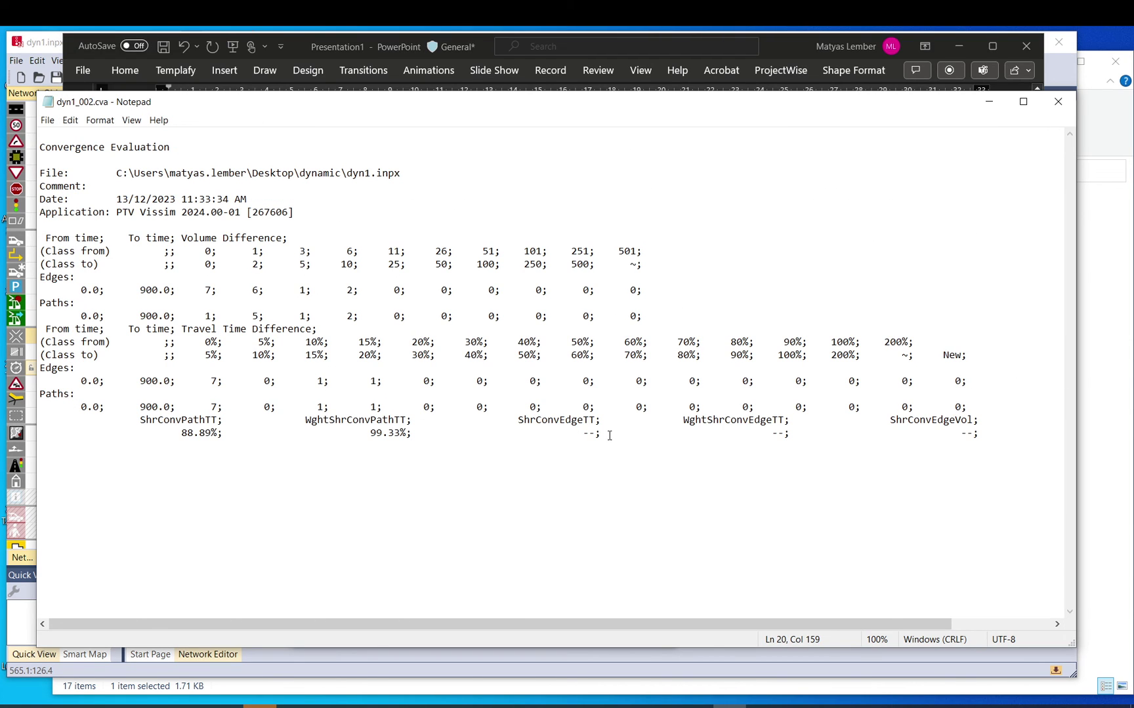
left_click_drag(595, 433, 583, 437)
left_click(44, 43)
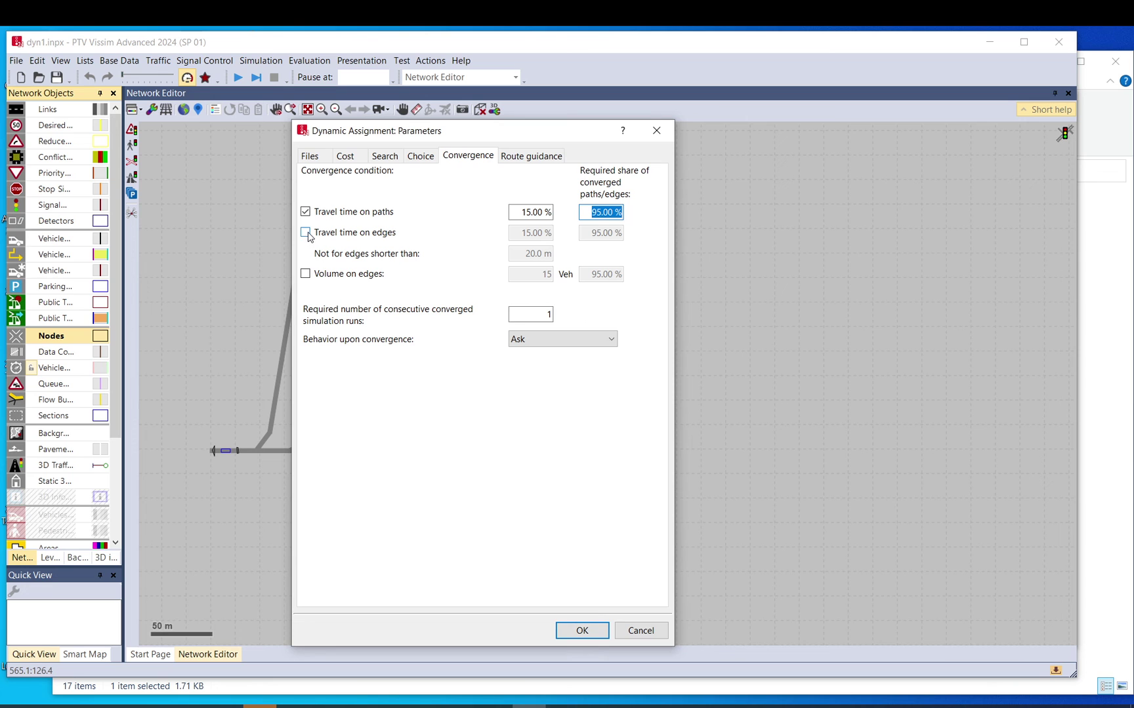
left_click(1101, 297)
left_click(729, 706)
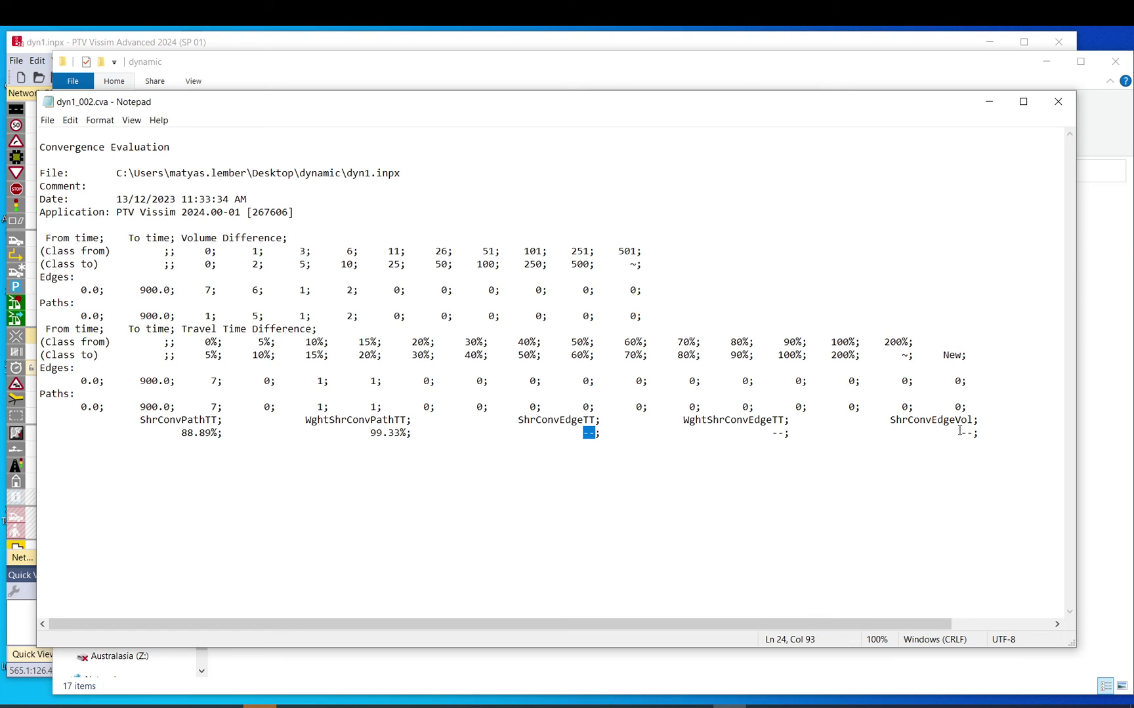
Check that ShrConvEdgeVol and WghtShrConvEdgeTT are also '--', then return to the PowerPoint slide.
left_click_drag(986, 432, 954, 434)
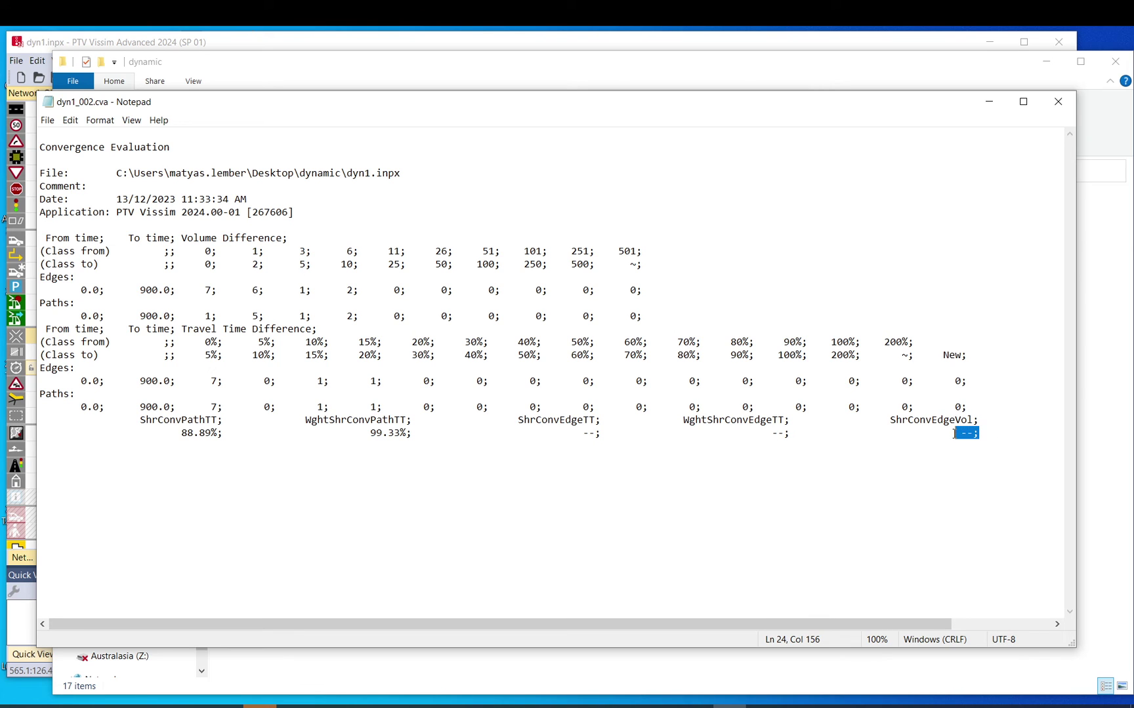
double_click(693, 420)
left_click_drag(693, 420, 731, 426)
left_click(731, 426)
left_click(394, 696)
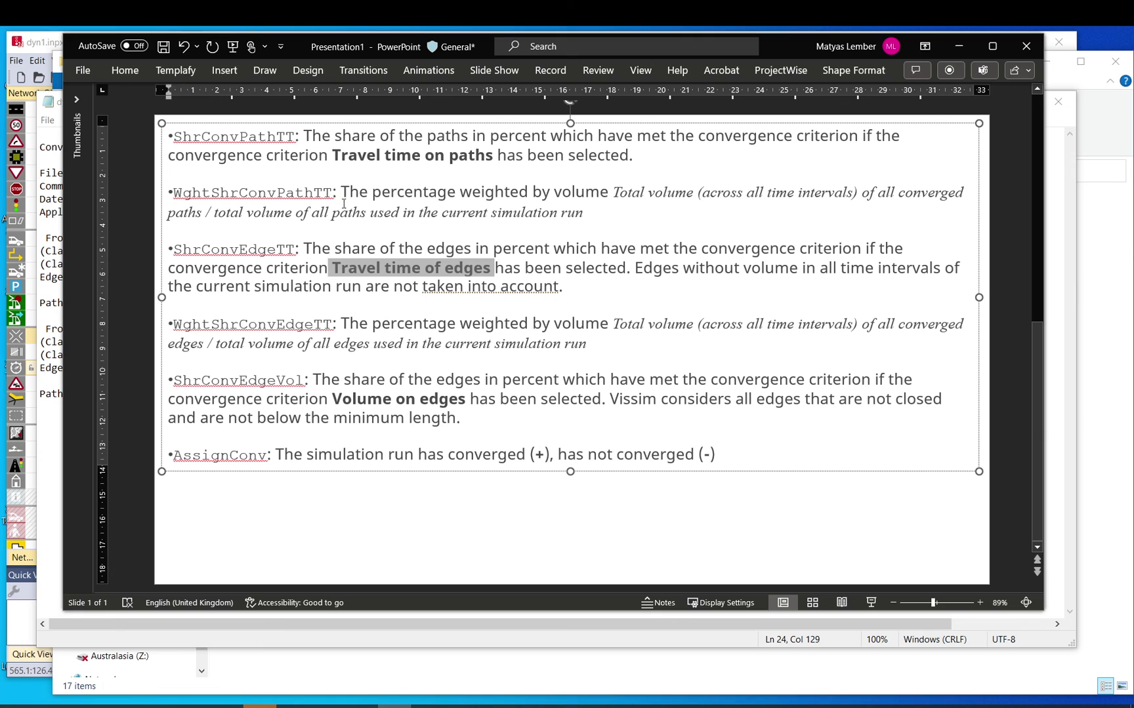
Go over the WghtShrConvPathTT, ShrConvEdgeVol and WghtShrConvEdgeTT definitions on the slide.
left_click_drag(342, 191, 586, 214)
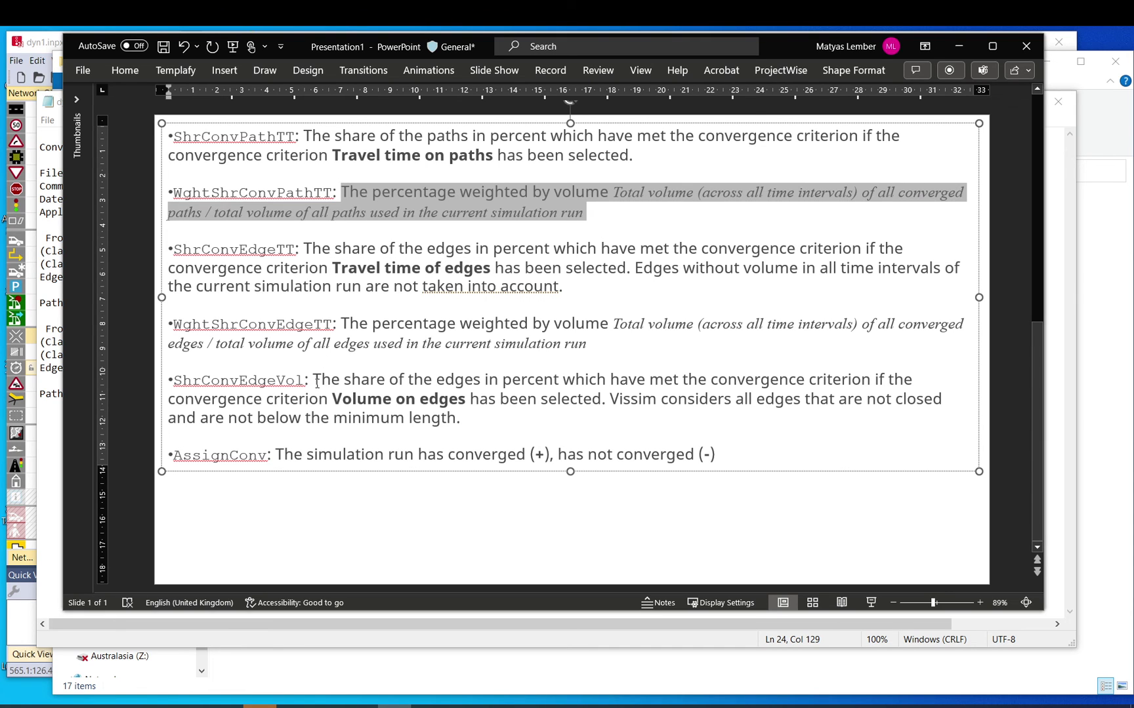
left_click_drag(314, 383, 499, 413)
left_click(499, 414)
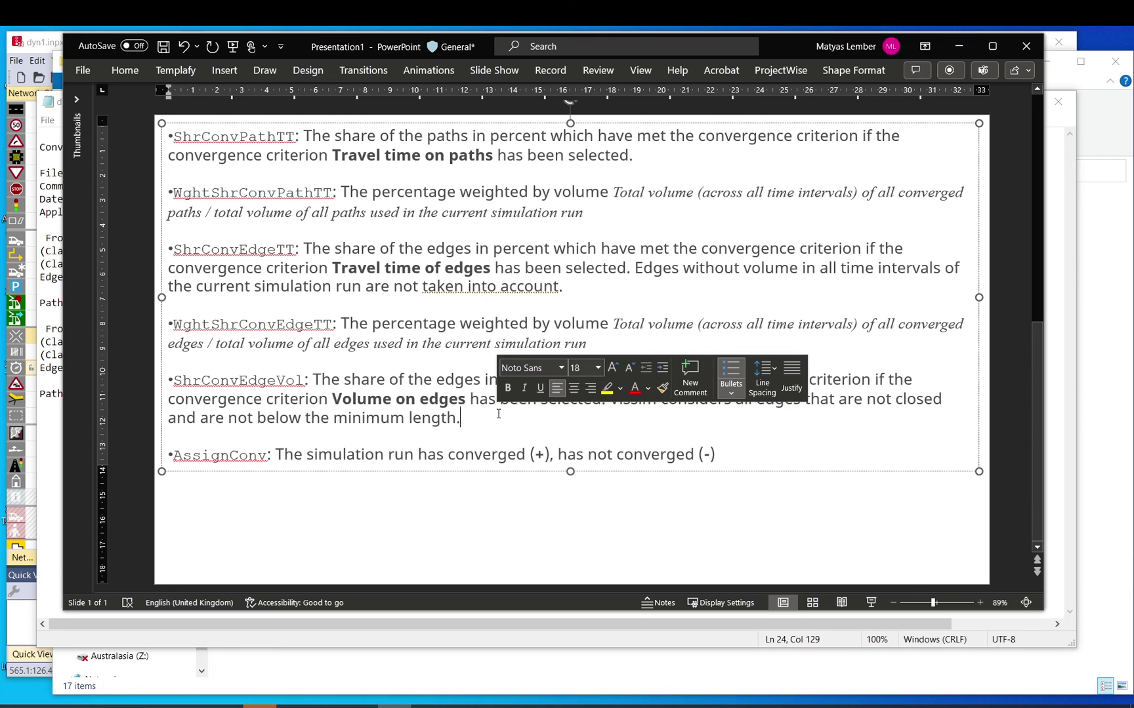
left_click_drag(334, 324, 617, 341)
left_click(617, 341)
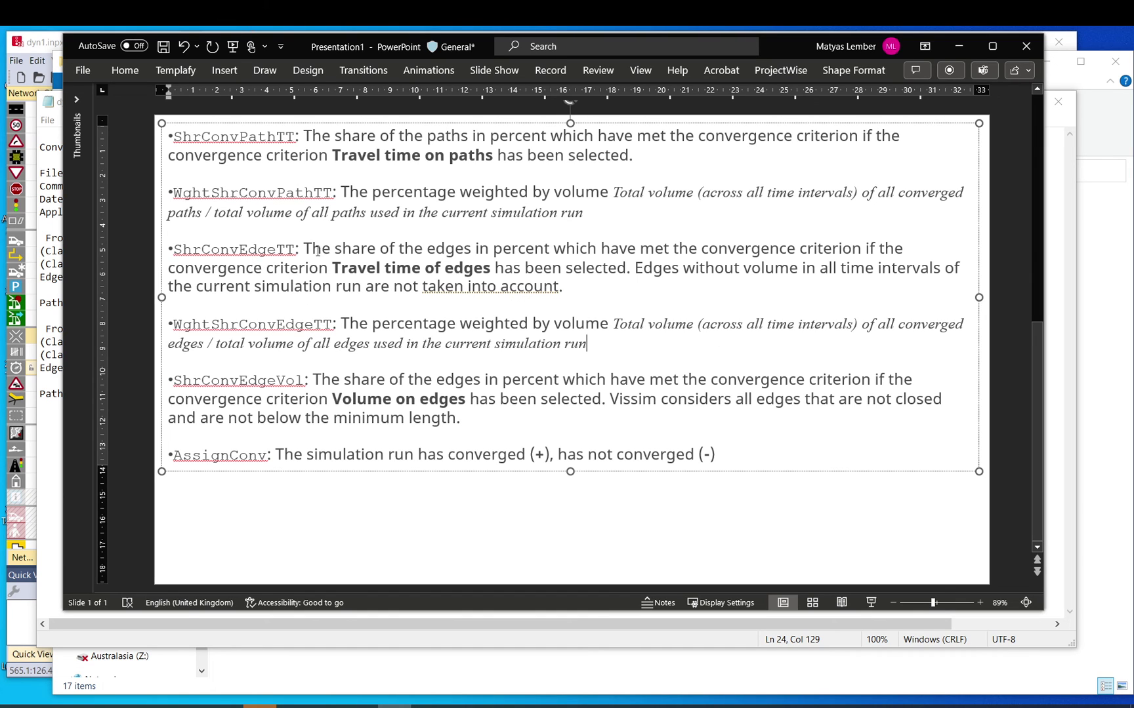
Reread the ShrConvEdgeTT, WghtShrConvEdgeTT and AssignConv definitions, then bring dyn1_002.cva forward.
left_click_drag(318, 252, 470, 290)
left_click_drag(342, 320, 610, 351)
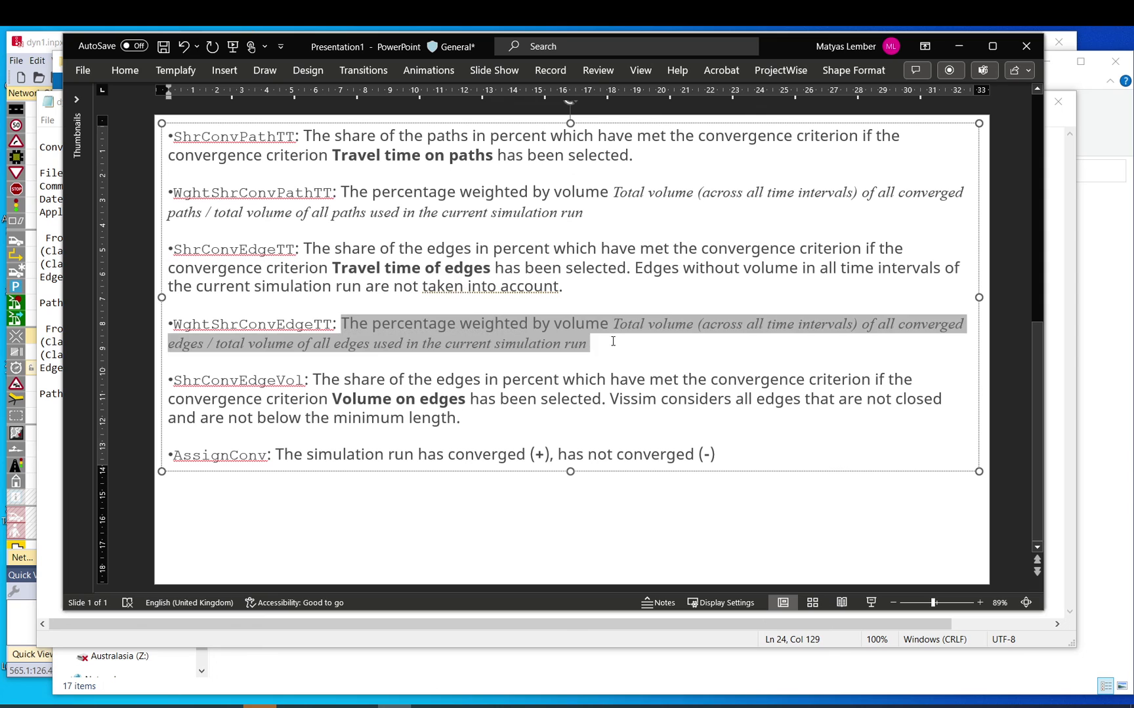
left_click(610, 354)
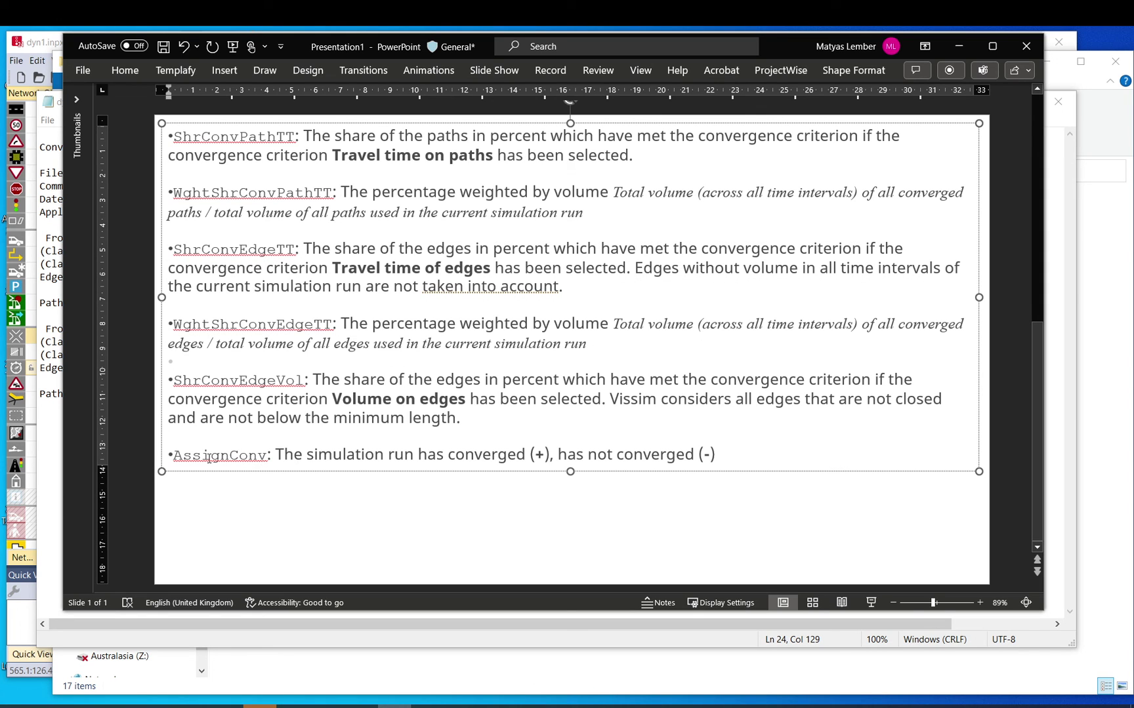
mouse_move(288, 453)
left_mouse_down()
mouse_move(216, 455)
mouse_move(737, 456)
mouse_move(307, 454)
left_mouse_up()
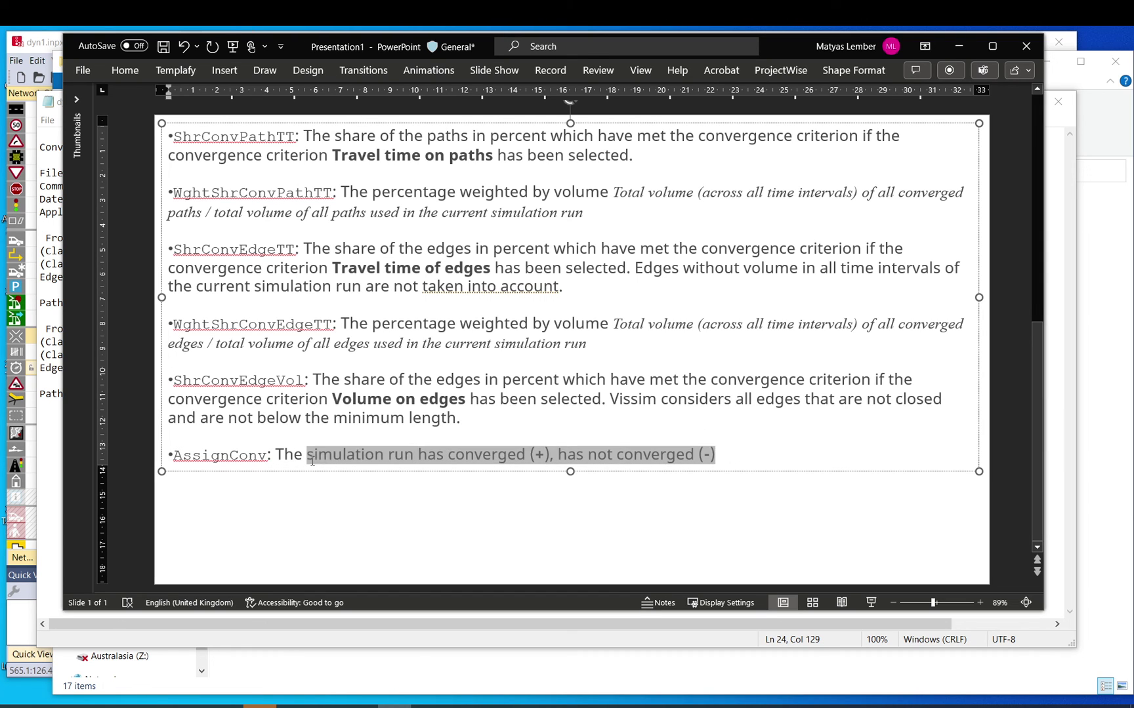
left_click(1050, 432)
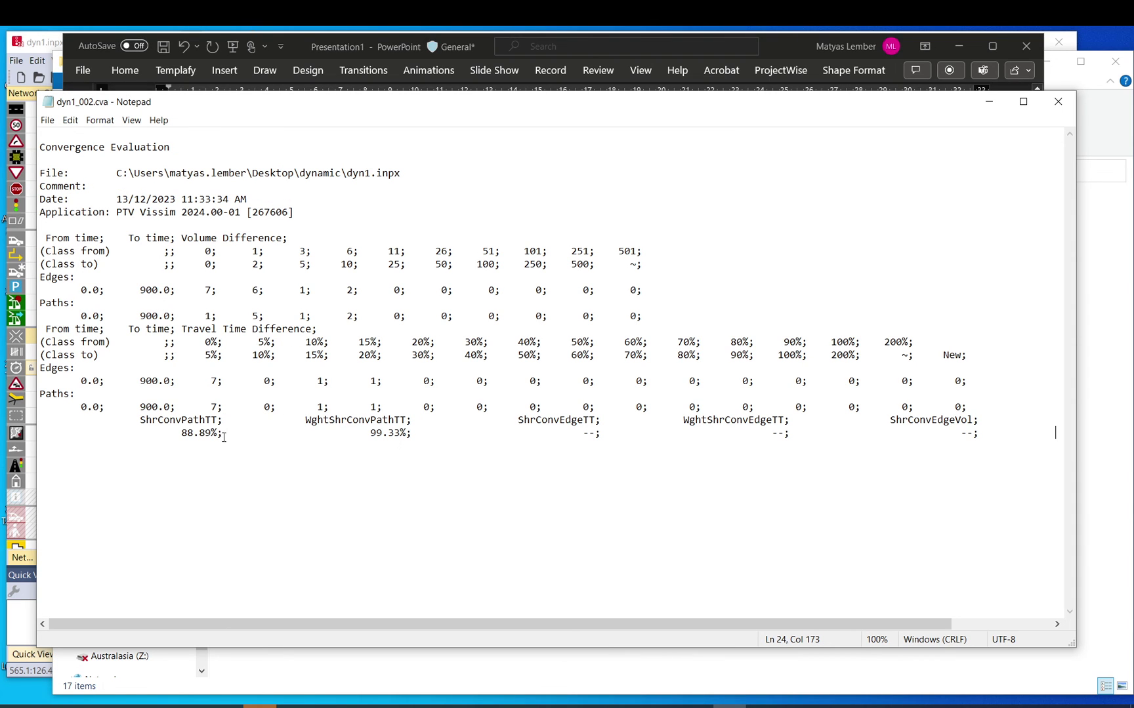
mouse_move(174, 433)
left_mouse_down()
mouse_move(221, 436)
mouse_move(177, 433)
left_mouse_up()
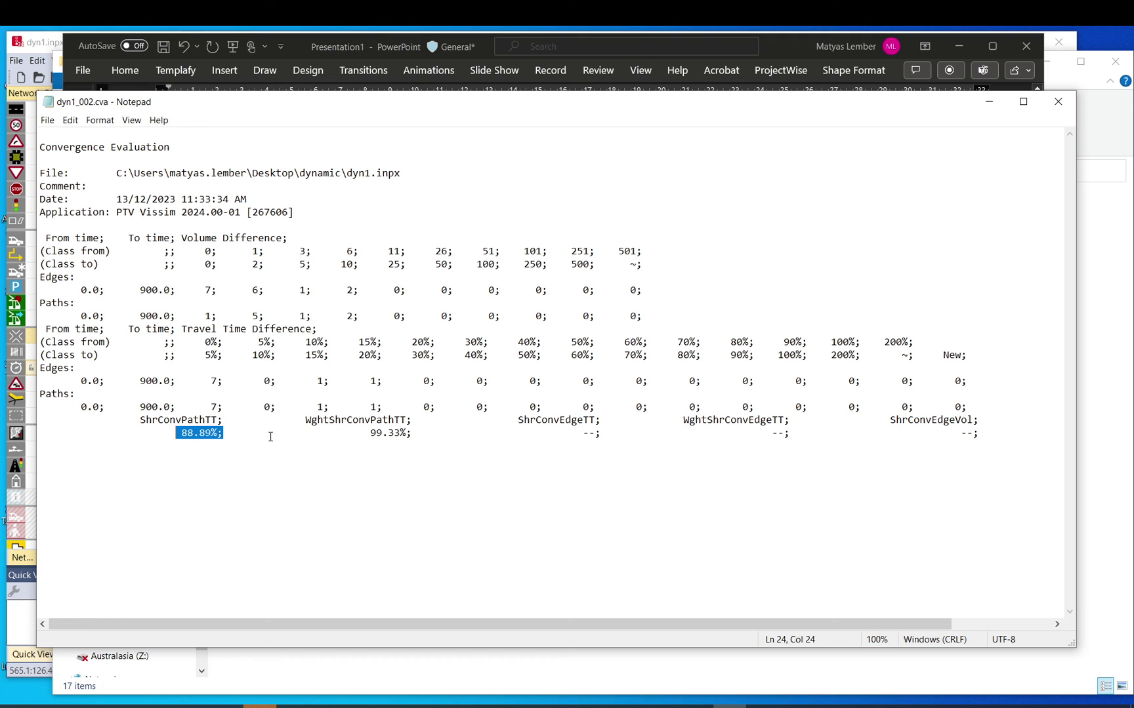
left_click_drag(197, 244, 75, 290)
left_click(296, 460)
left_click_drag(180, 433, 223, 433)
Bring Vissim's Convergence tab back, showing travel time on paths at 15.00 % and 95.00 %.
left_click(1097, 217)
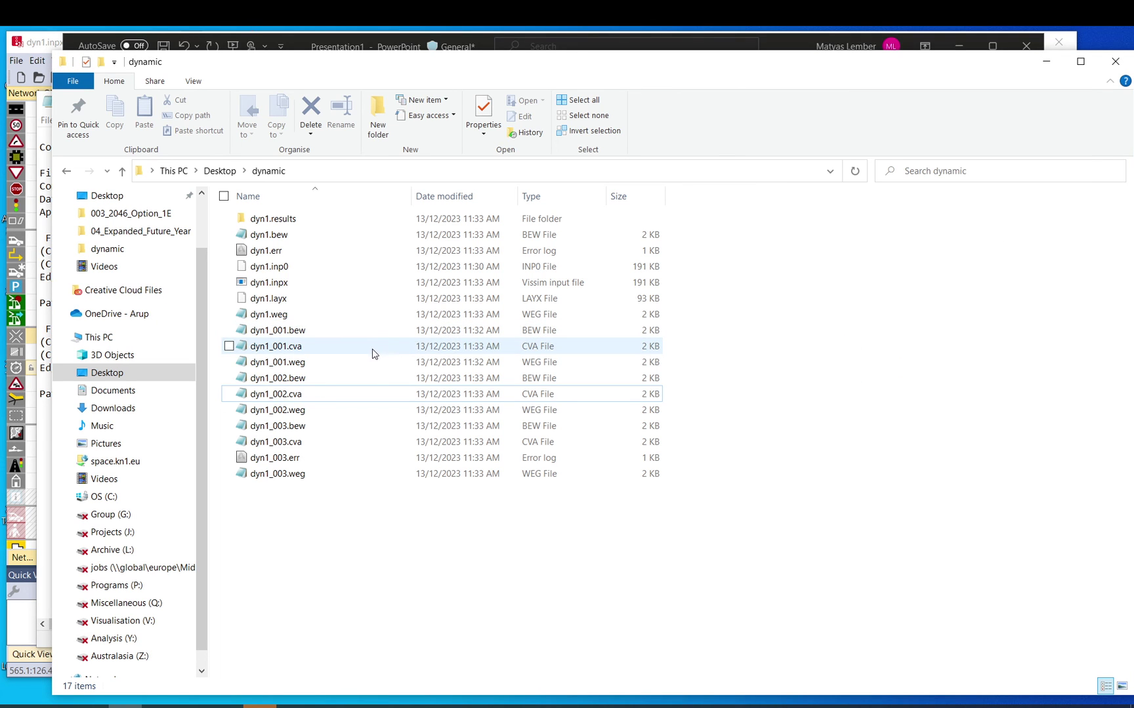
left_click(44, 43)
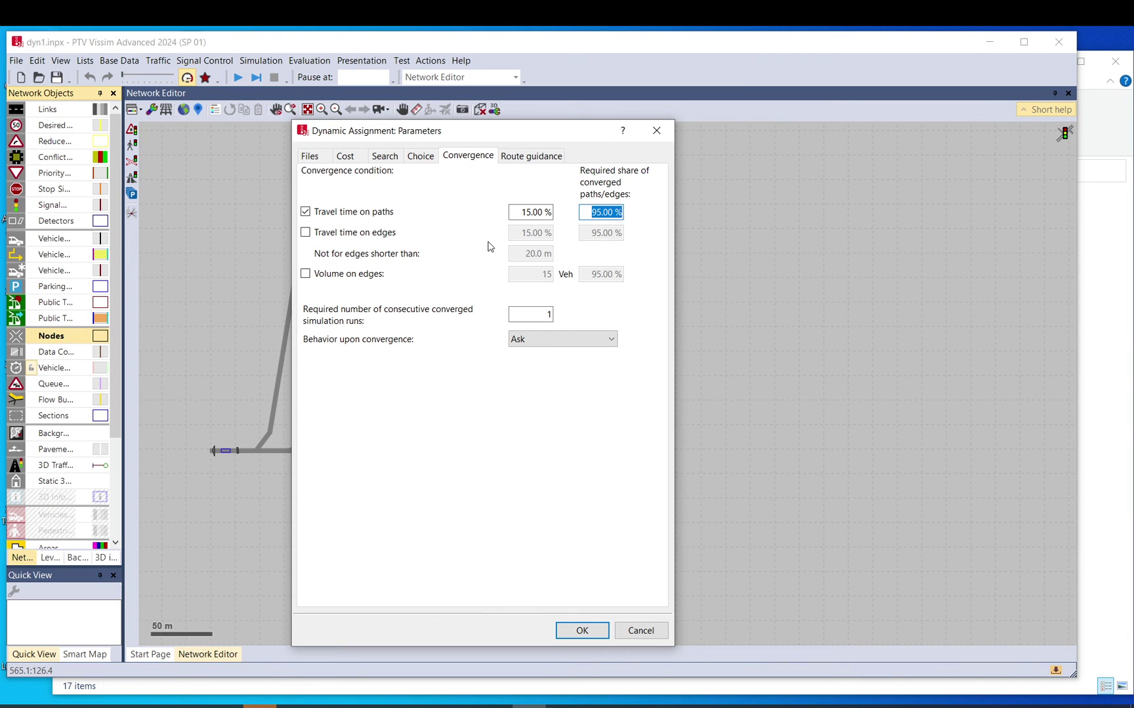